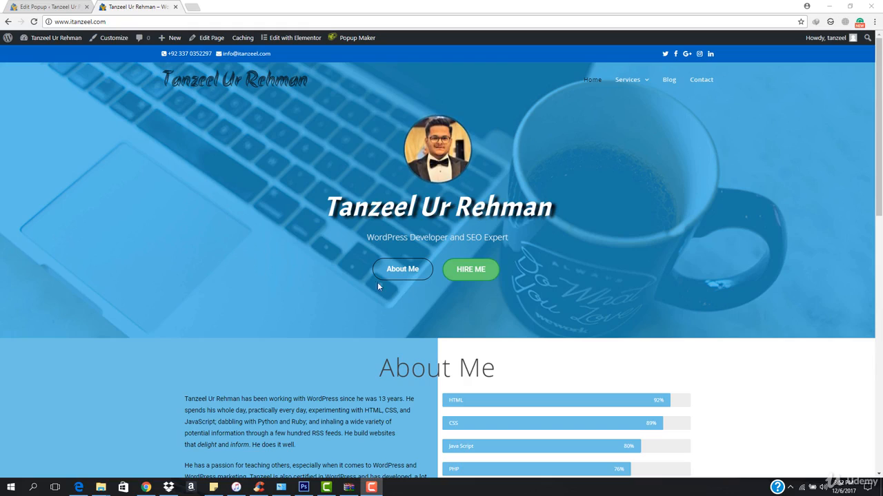
# Step: Check the Hire Me popup form on the website's home page and close it
pyautogui.click(485, 273)
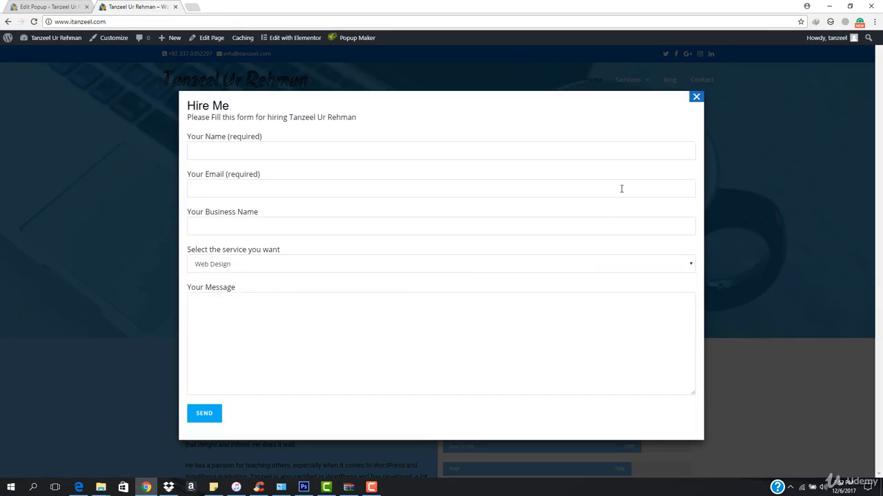
pyautogui.click(696, 98)
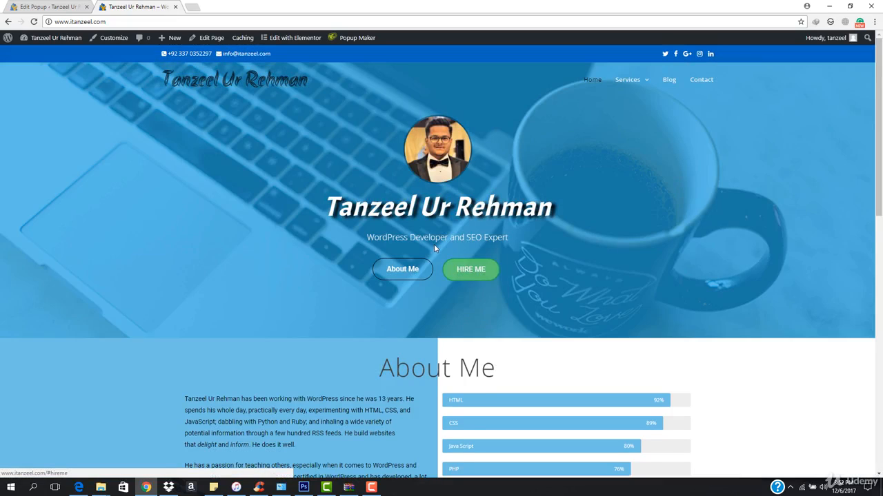
pyautogui.scroll(-1, 442, 248)
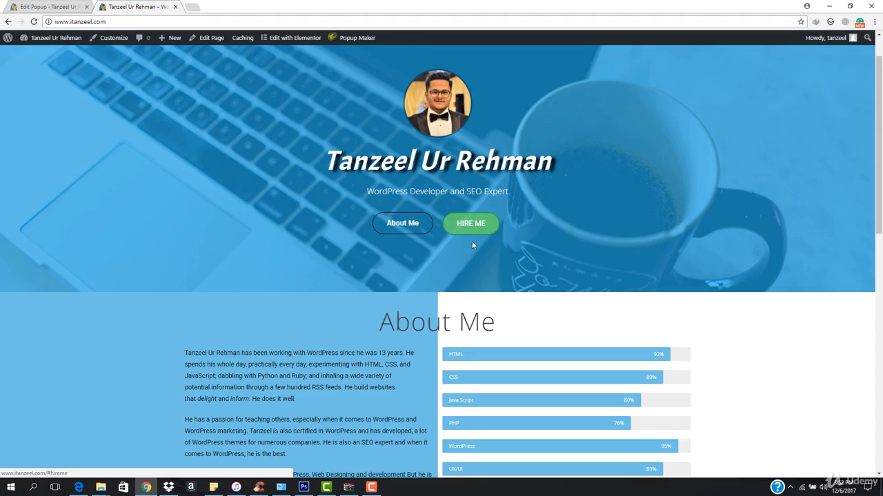
pyautogui.scroll(1, 438, 262)
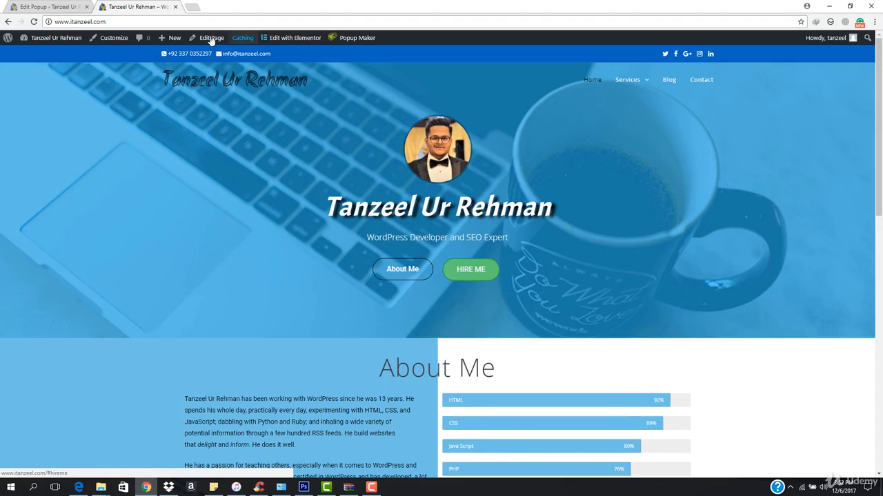
# Step: Close the spare popup-editing page, open the home page in Elementor and switch its preview to Tablet
pyautogui.click(86, 7)
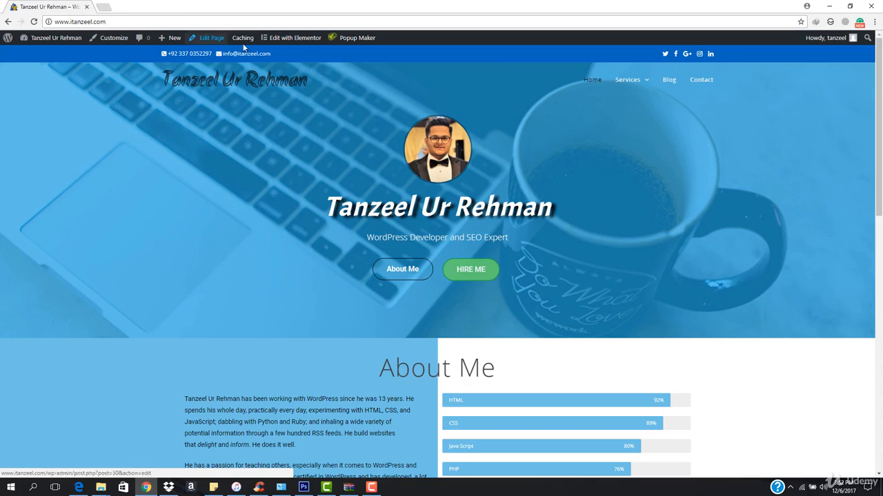
pyautogui.click(303, 39)
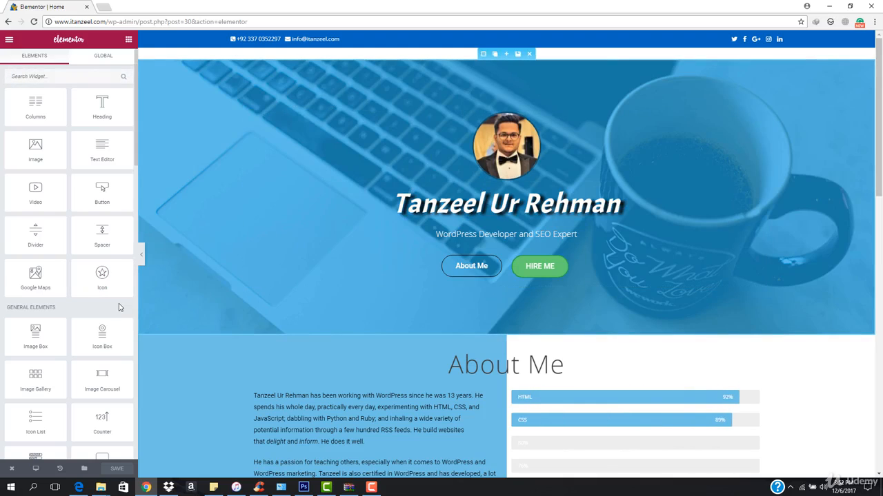
pyautogui.click(36, 470)
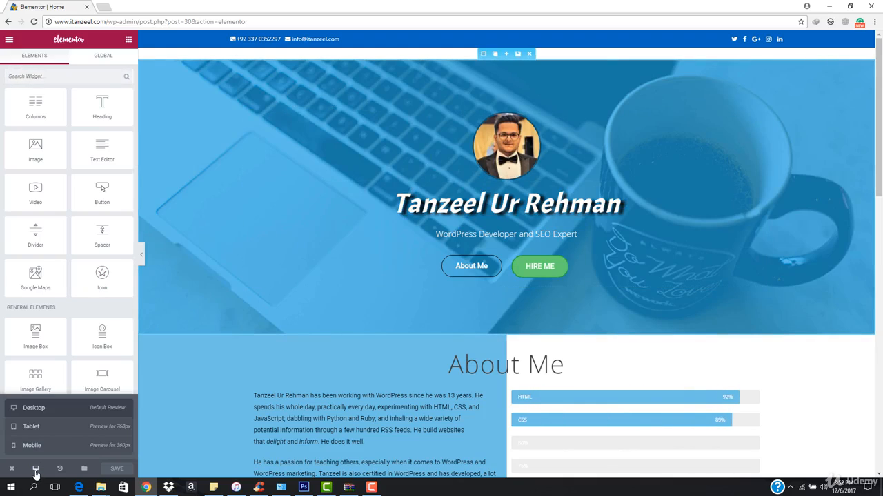
pyautogui.click(57, 427)
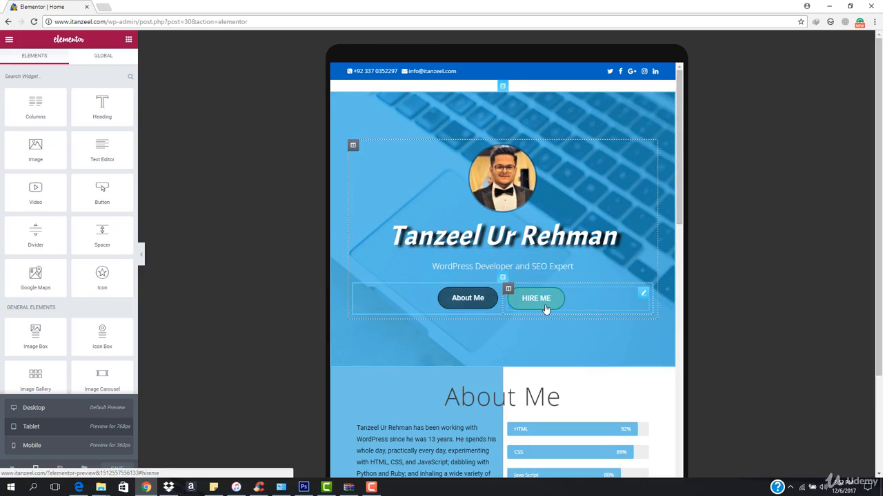
# Step: Examine the whole home page in the tablet preview, checking how each section's layout fits, from the hero to the Hire Me section
pyautogui.scroll(-2, 546, 310)
pyautogui.scroll(-3, 547, 310)
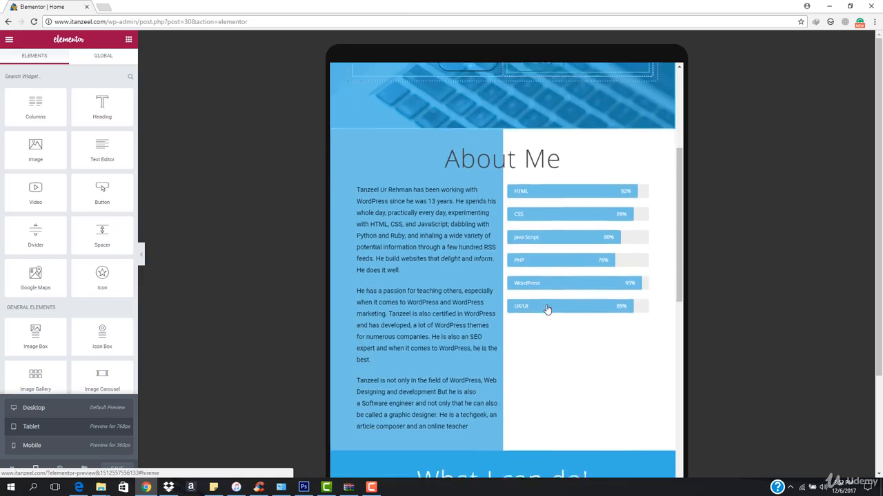
pyautogui.scroll(2, 543, 311)
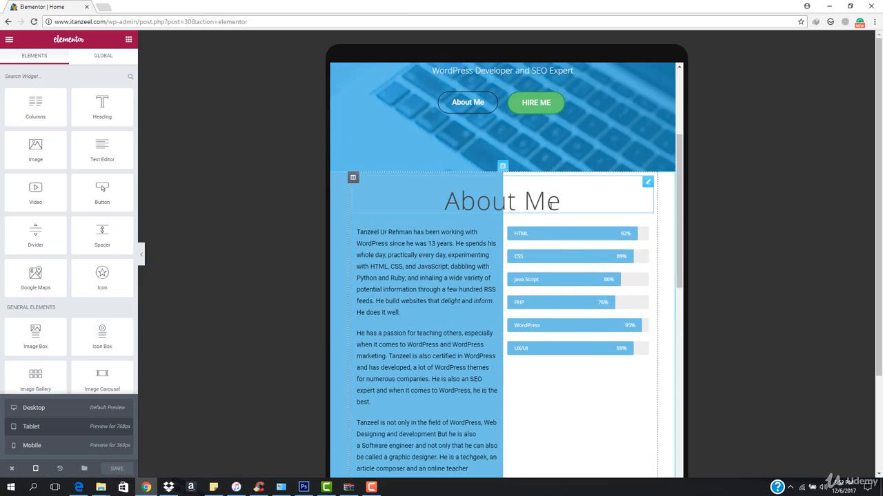
pyautogui.scroll(-2, 556, 207)
pyautogui.scroll(-3, 551, 209)
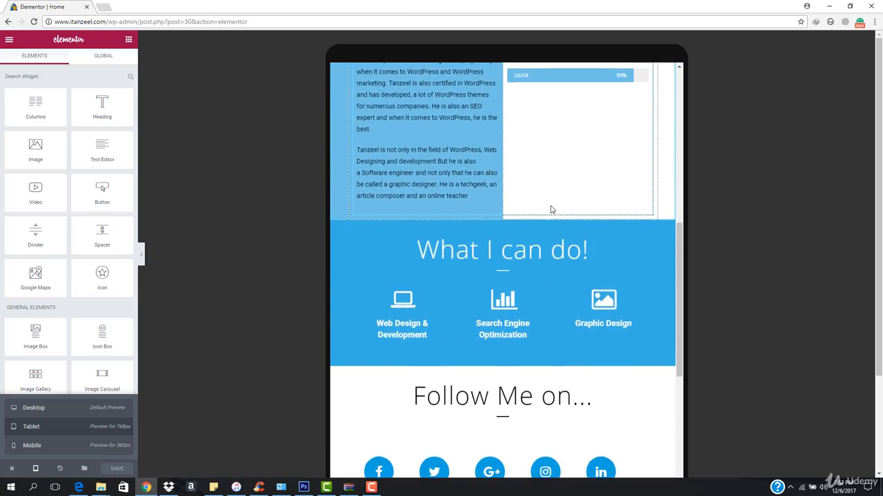
pyautogui.scroll(-1, 550, 238)
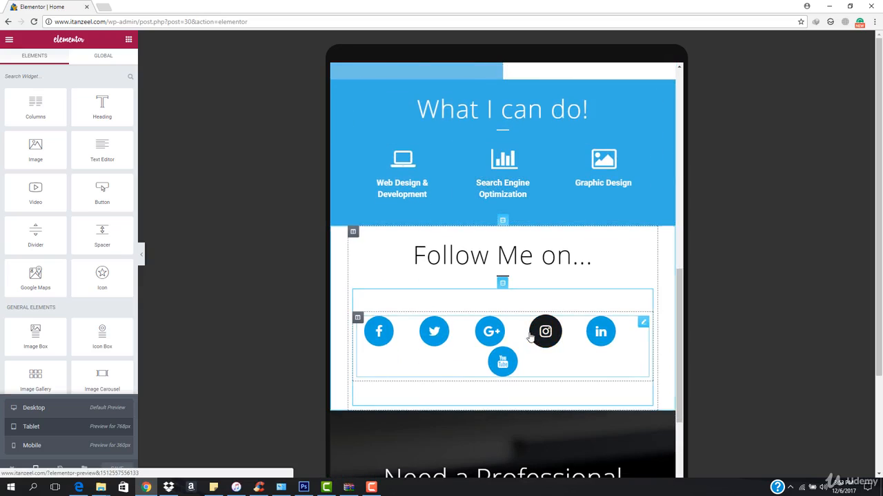
pyautogui.scroll(-2, 506, 343)
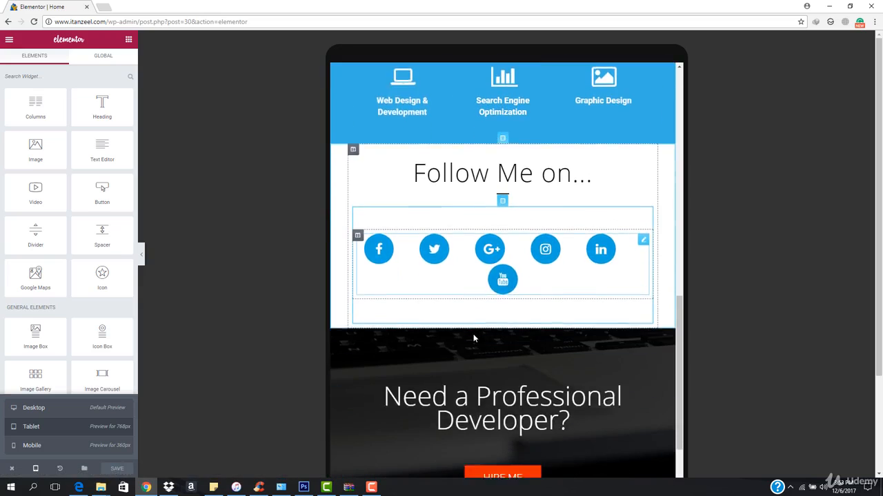
pyautogui.scroll(-2, 510, 362)
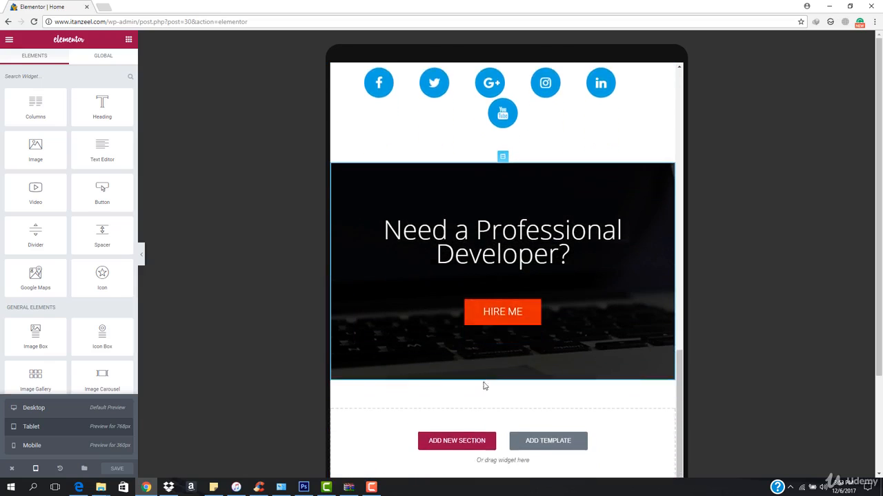
pyautogui.scroll(10, 489, 356)
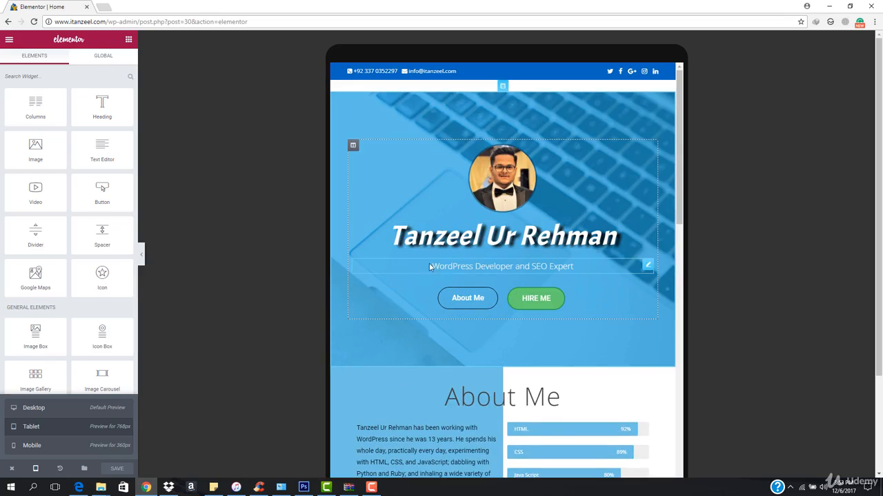
pyautogui.scroll(-1, 558, 280)
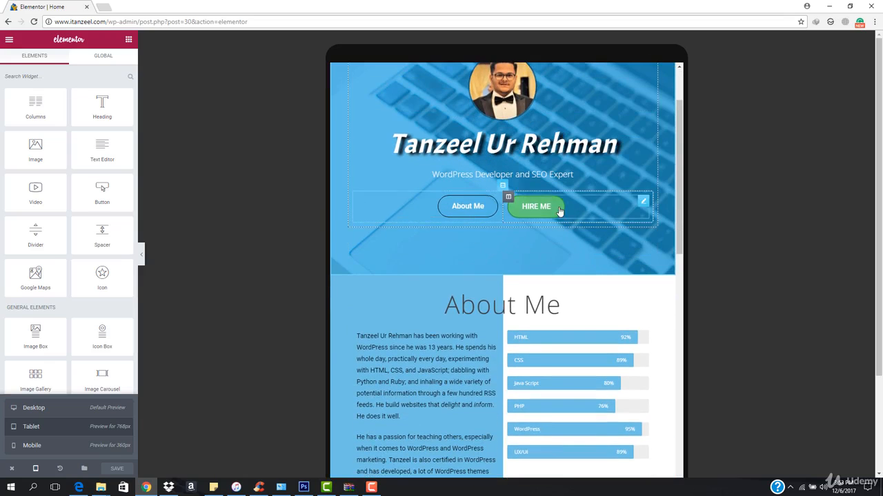
pyautogui.scroll(-2, 552, 249)
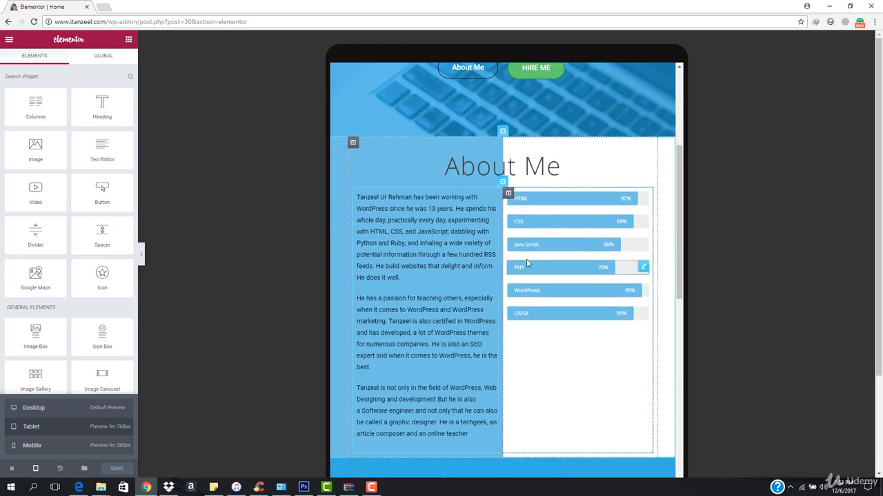
pyautogui.scroll(-1, 504, 324)
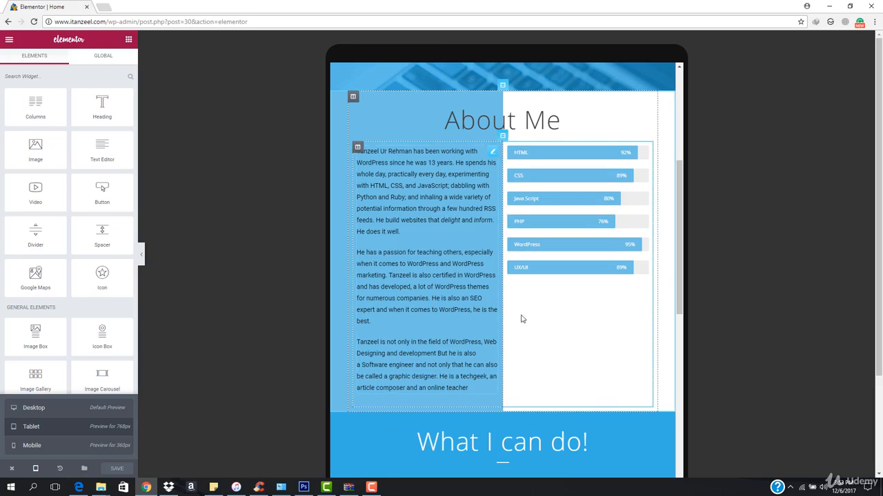
pyautogui.scroll(-1, 519, 294)
pyautogui.scroll(-2, 520, 294)
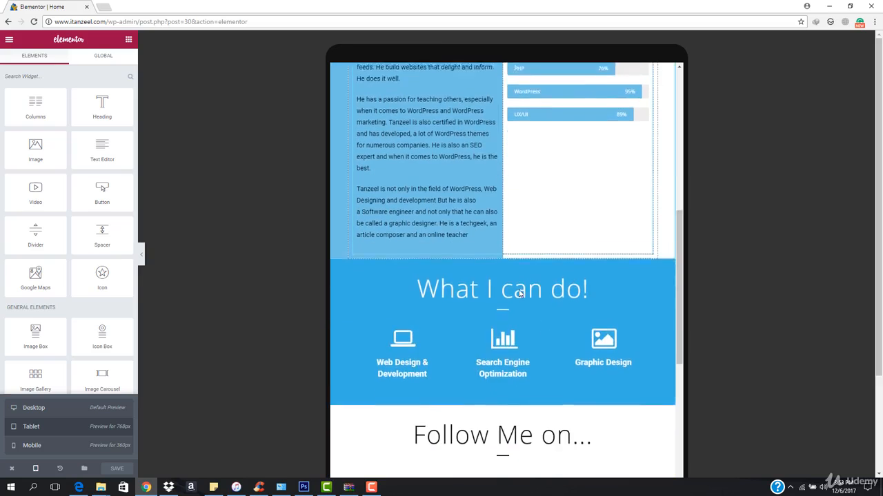
pyautogui.scroll(-2, 512, 353)
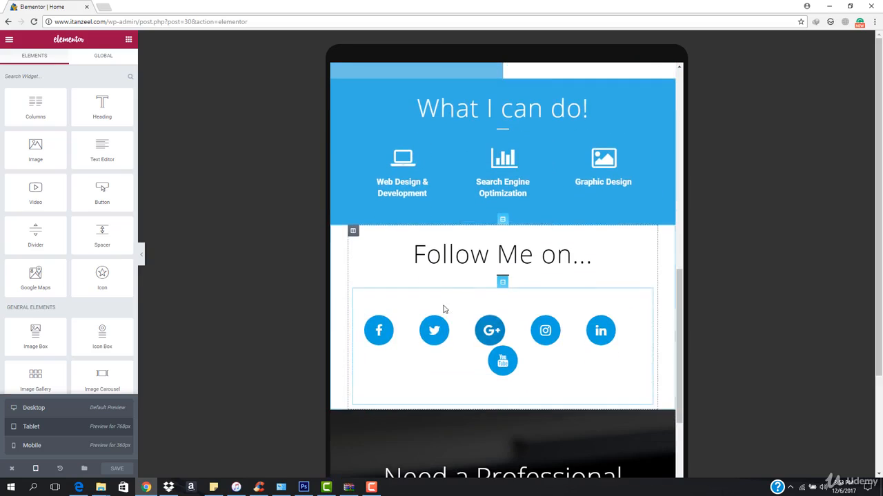
pyautogui.scroll(-1, 513, 393)
pyautogui.scroll(-3, 511, 378)
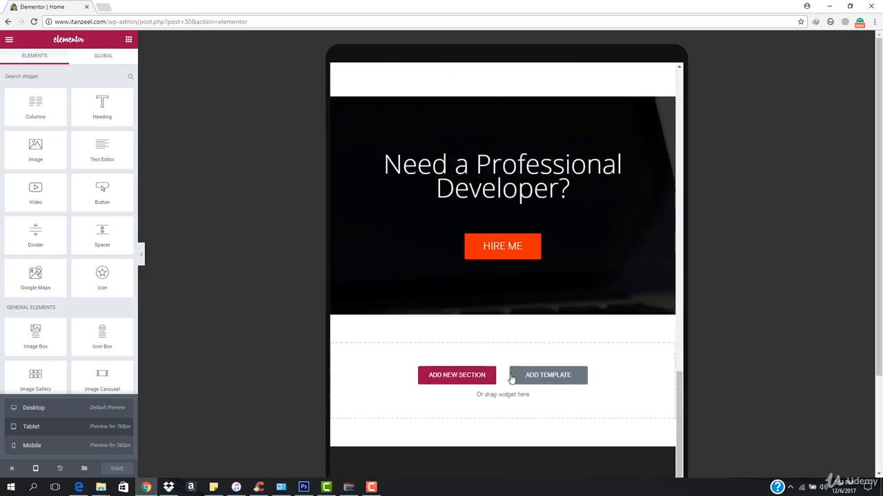
pyautogui.scroll(12, 511, 378)
pyautogui.scroll(-3, 511, 378)
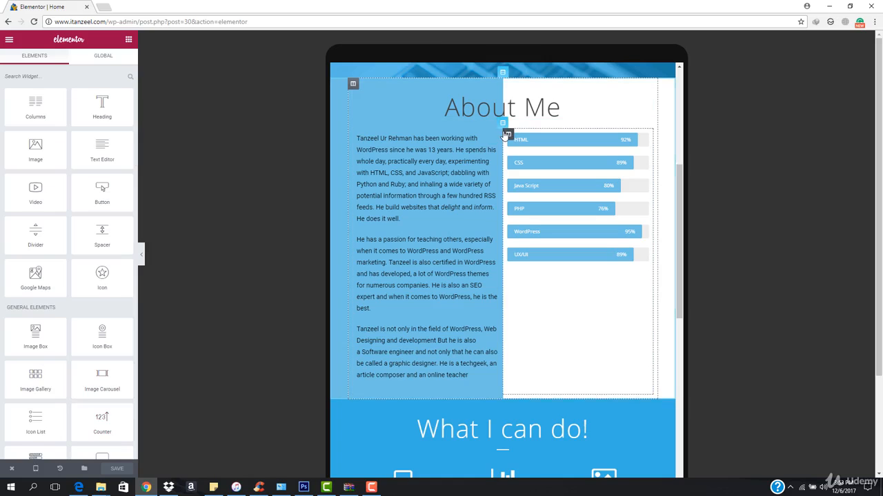
# Step: Set the tablet spacing of the Follow Me social icons to 32 and compare it with the desktop layout
pyautogui.scroll(-5, 504, 310)
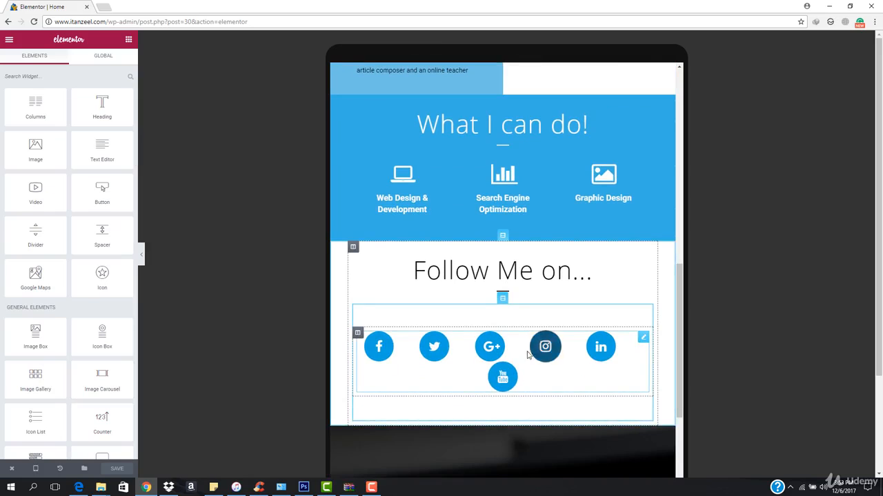
pyautogui.click(456, 367)
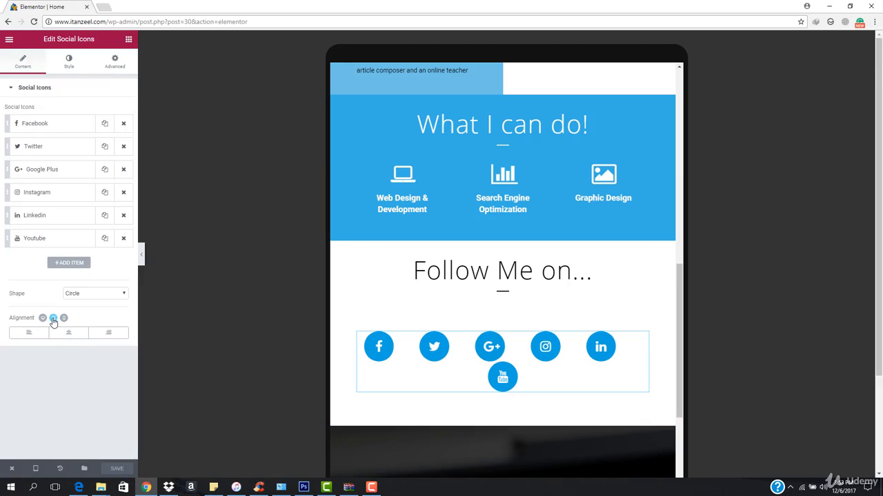
pyautogui.click(73, 58)
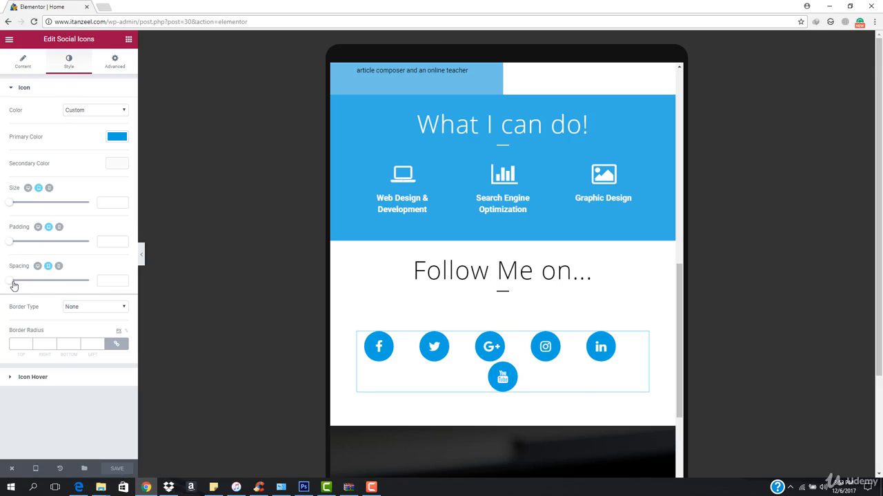
pyautogui.moveTo(13, 282); pyautogui.dragTo(38, 284)
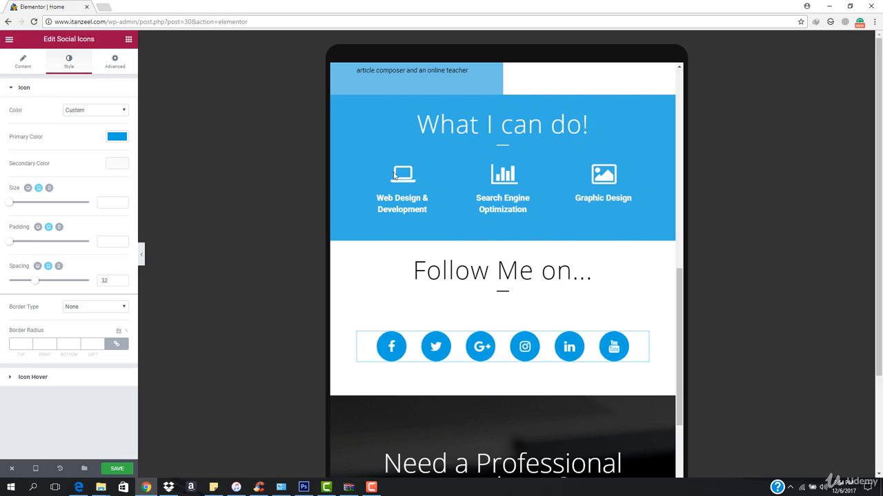
pyautogui.click(37, 266)
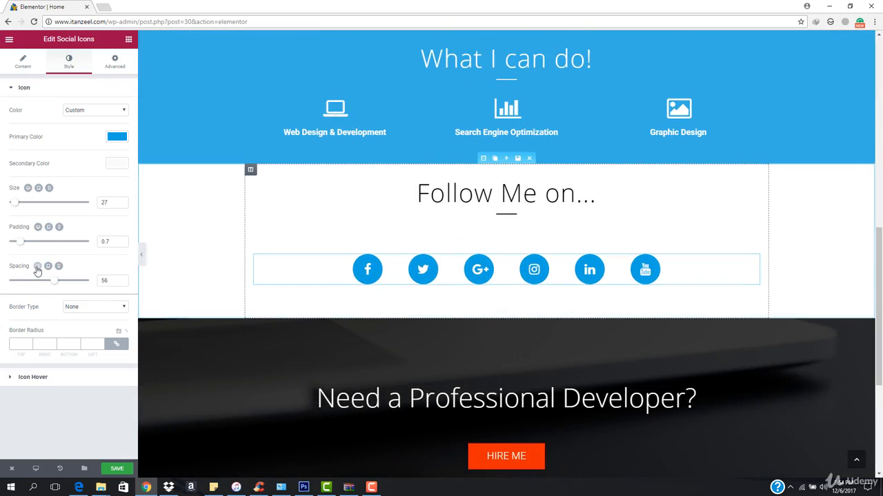
pyautogui.click(48, 266)
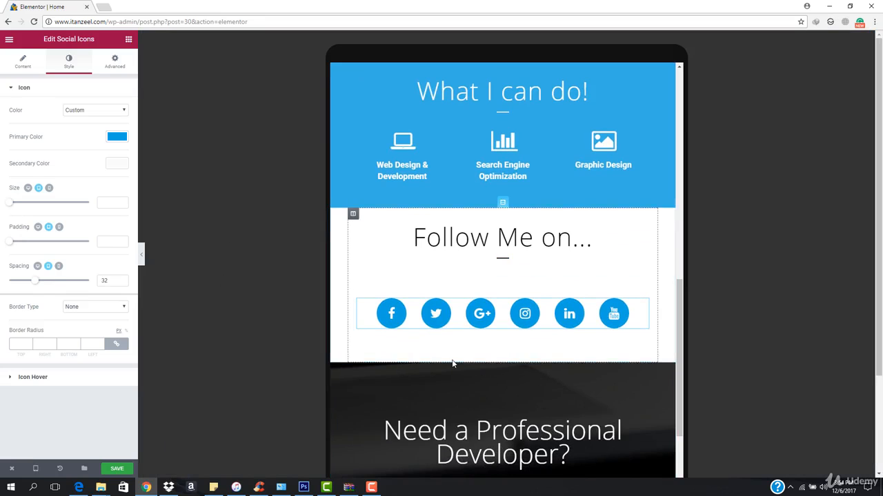
# Step: Look through the layout, style and advanced settings of the two-column inner section under About Me
pyautogui.scroll(10, 453, 364)
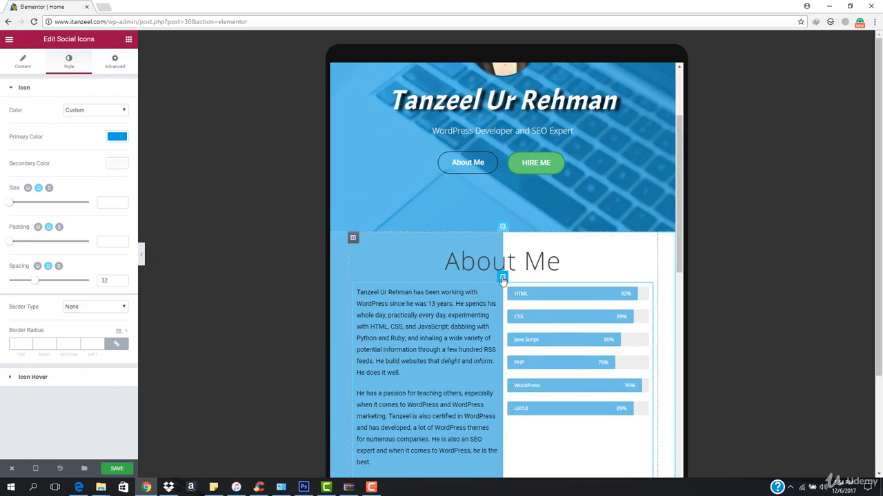
pyautogui.click(502, 278)
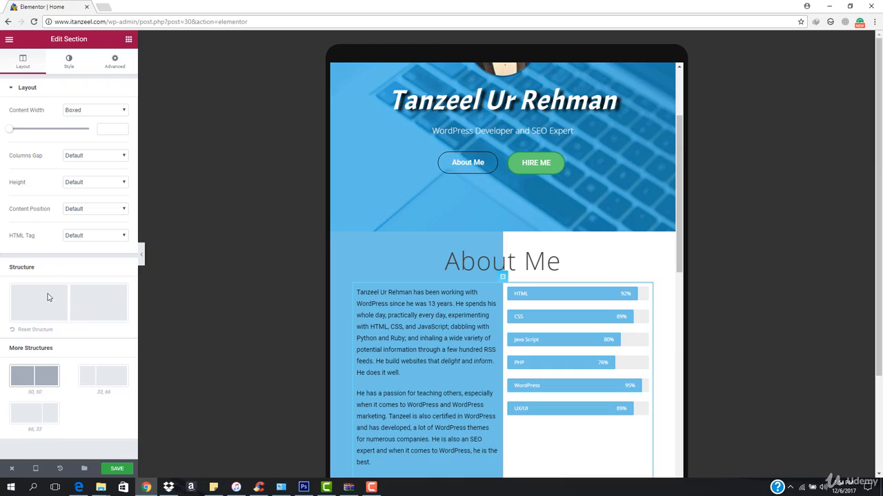
pyautogui.click(63, 65)
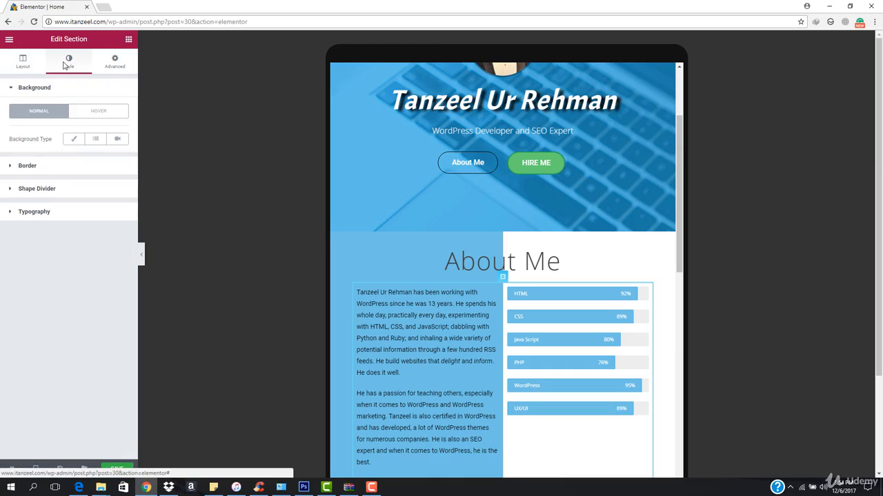
pyautogui.click(113, 62)
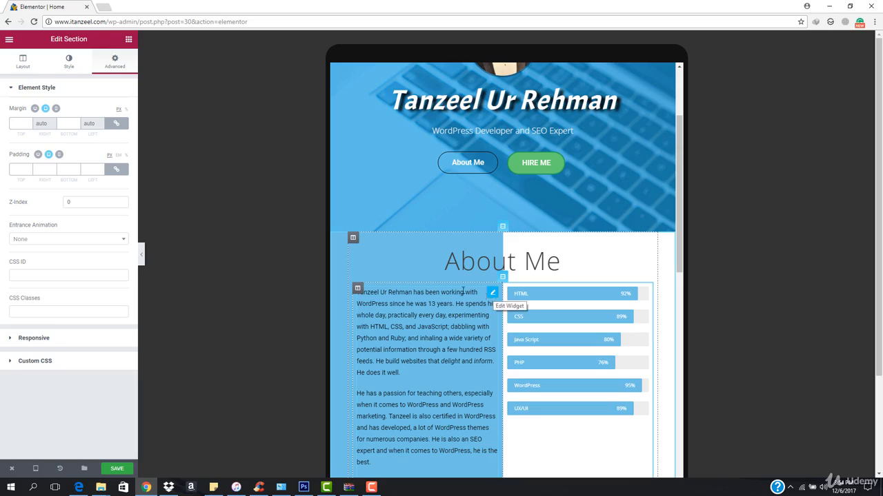
# Step: Set the tablet width of the text column under About Me to 50%, trying narrower and wider values along the way
pyautogui.click(357, 288)
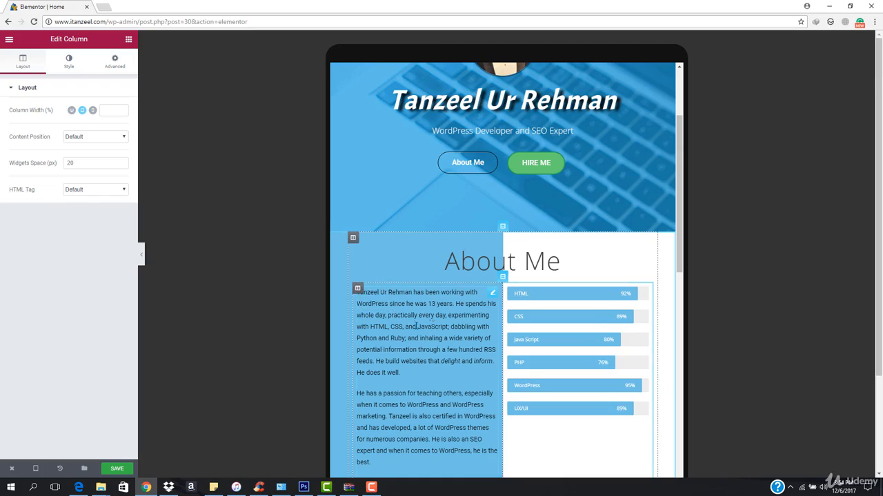
pyautogui.click(109, 110)
pyautogui.write('49')
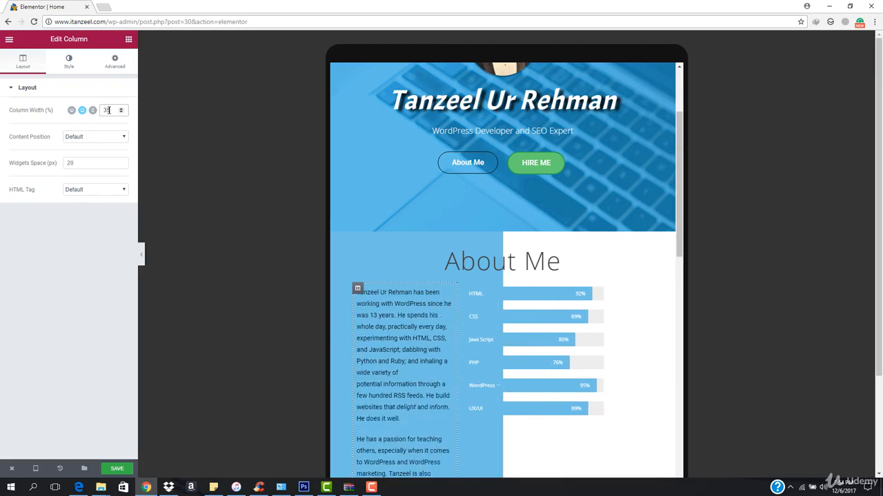
pyautogui.press('Up')
pyautogui.press('Up')
pyautogui.press('Up')
pyautogui.press('Up')
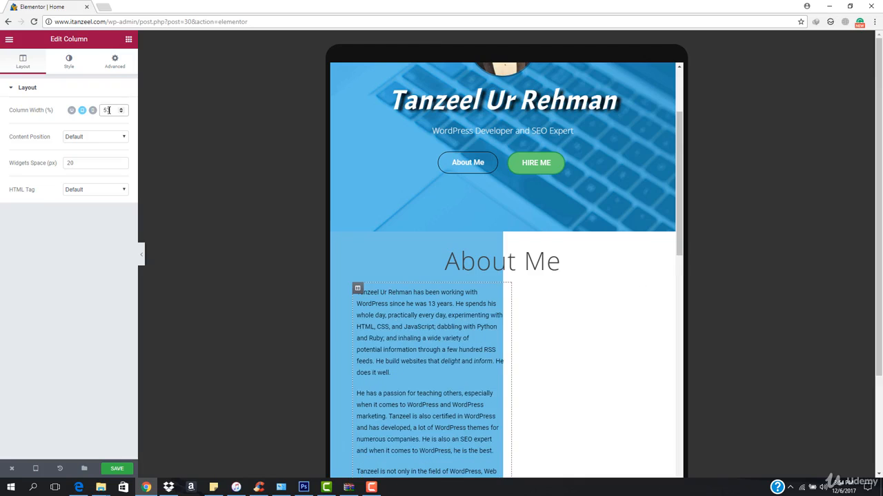
pyautogui.press('Down')
pyautogui.press('Down')
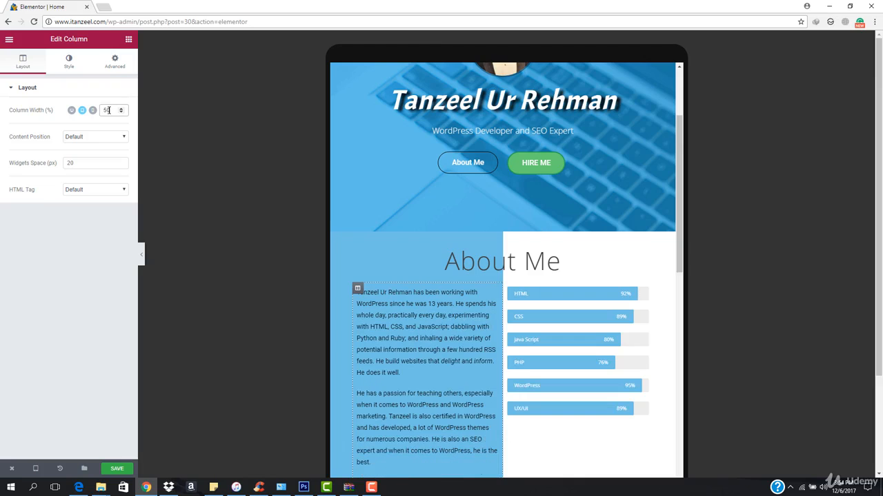
# Step: Try a 51% tablet width for the About Me text column, check the skill bars' placement and restore 50%
pyautogui.press('Up')
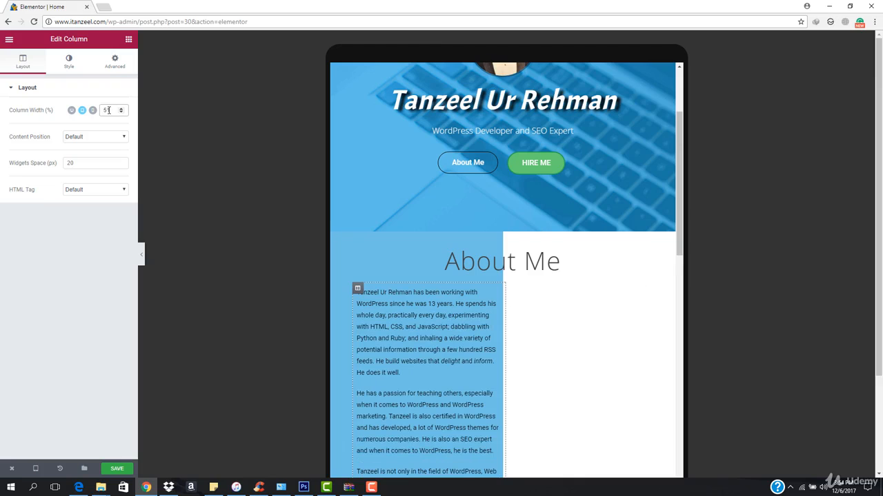
pyautogui.scroll(-2, 363, 191)
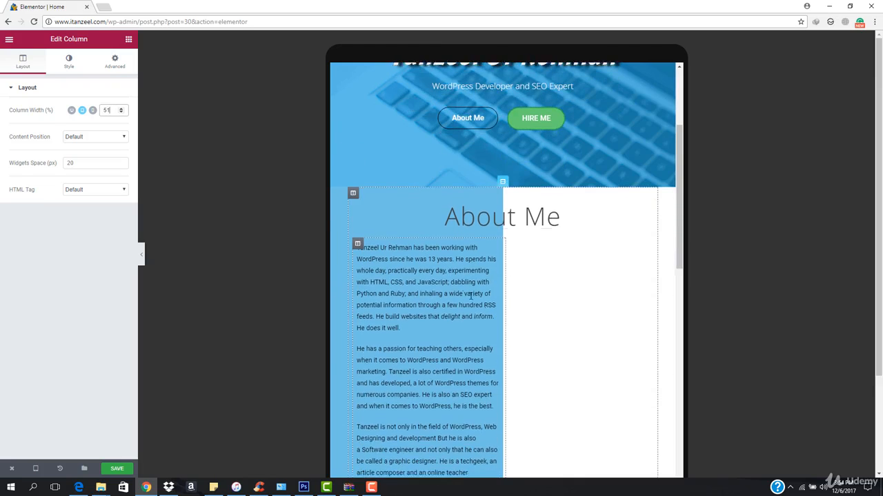
pyautogui.scroll(1, 518, 368)
pyautogui.scroll(-3, 523, 322)
pyautogui.scroll(1, 523, 323)
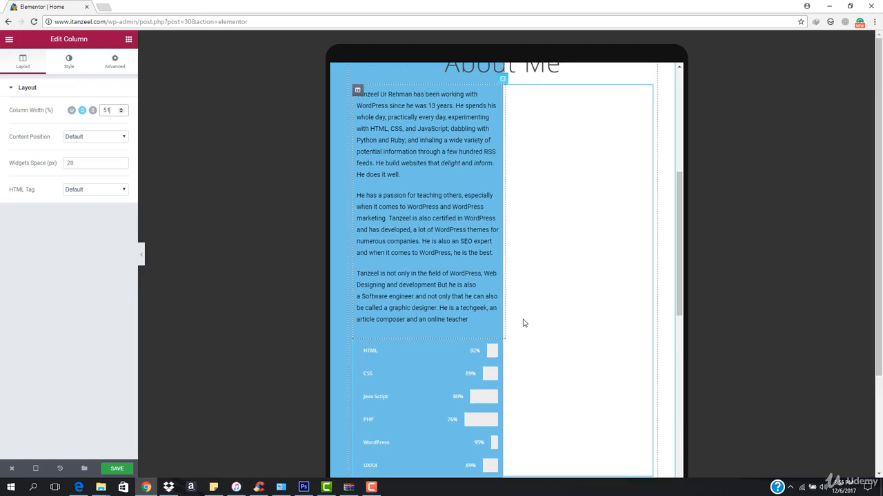
pyautogui.press('Down')
pyautogui.scroll(2, 522, 323)
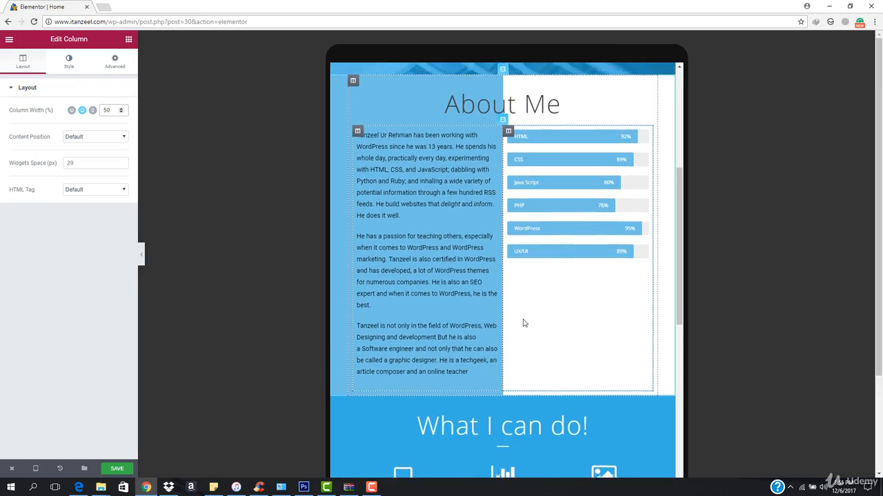
# Step: Set the tablet font size of the "Need a Professional Developer?" text to 42 px
pyautogui.scroll(-2, 504, 316)
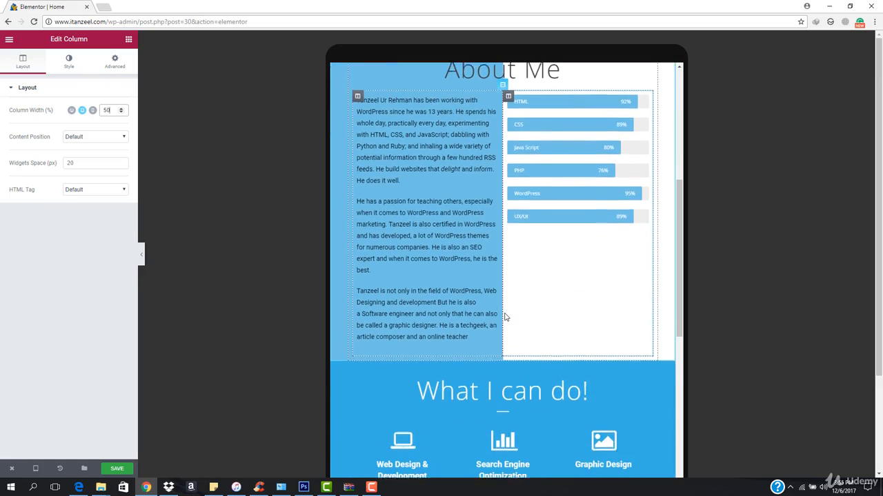
pyautogui.scroll(-2, 504, 316)
pyautogui.scroll(-1, 486, 319)
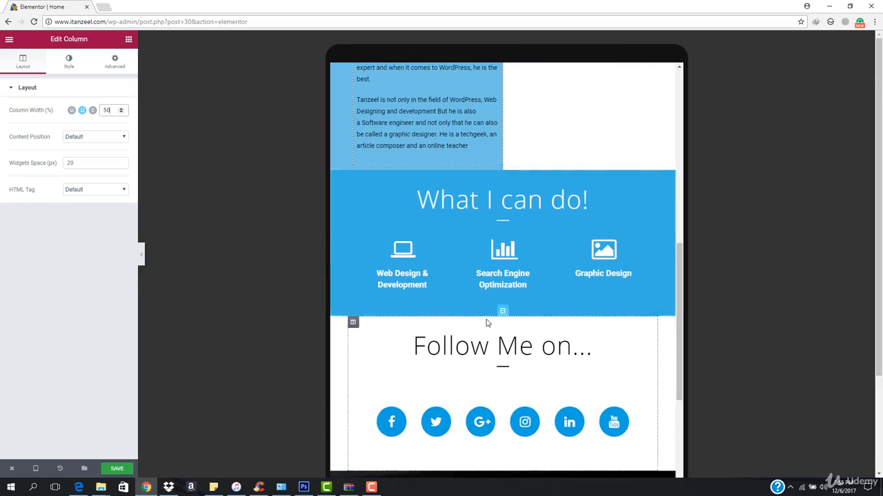
pyautogui.scroll(4, 485, 319)
pyautogui.scroll(-6, 485, 318)
pyautogui.scroll(-3, 486, 319)
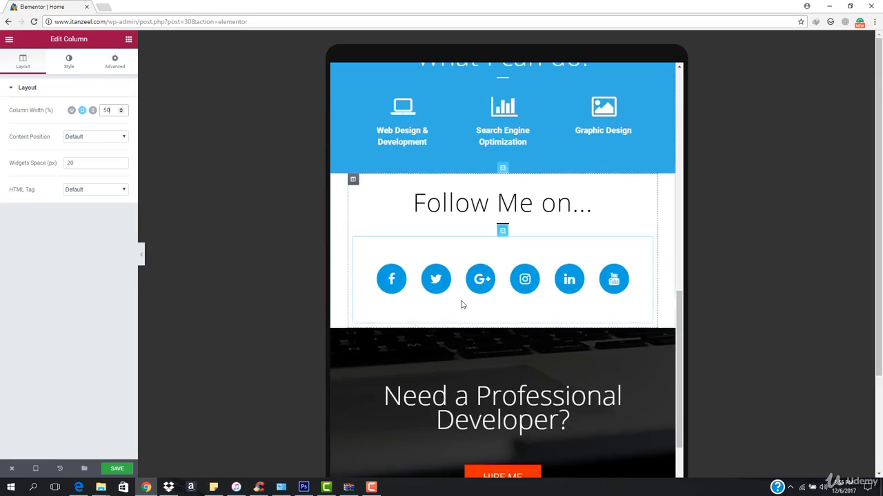
pyautogui.click(570, 270)
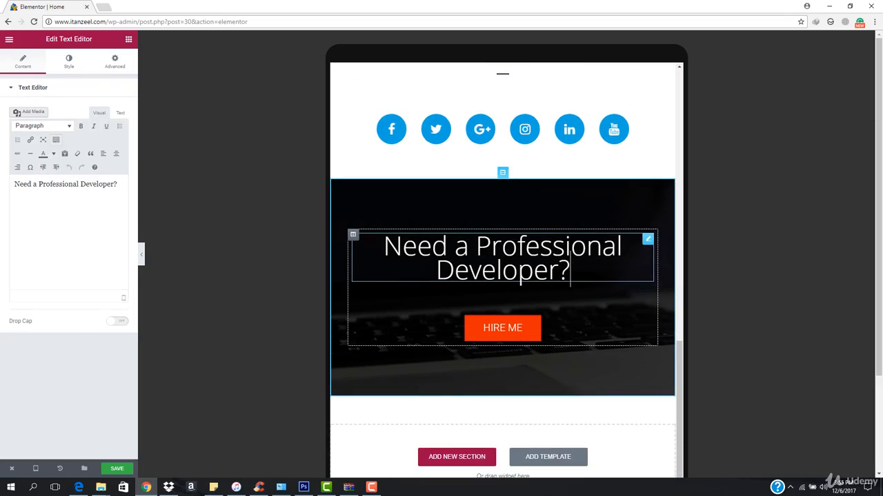
pyautogui.click(68, 61)
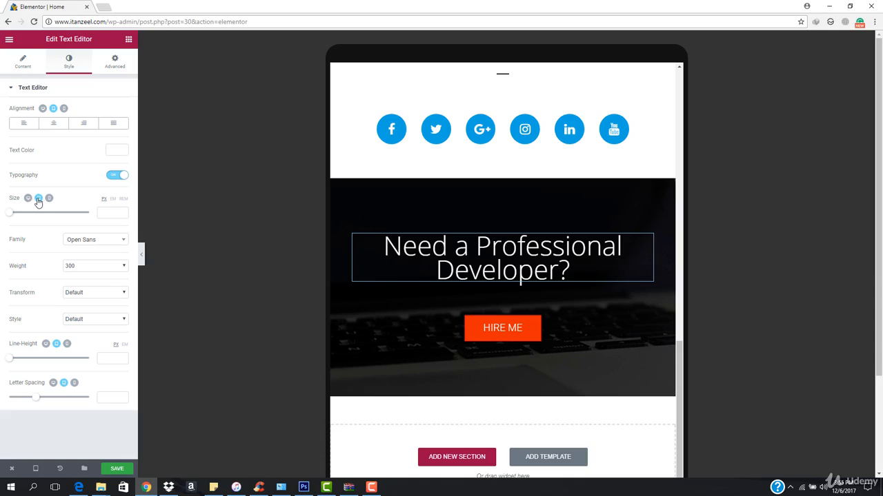
pyautogui.moveTo(11, 217); pyautogui.dragTo(26, 219)
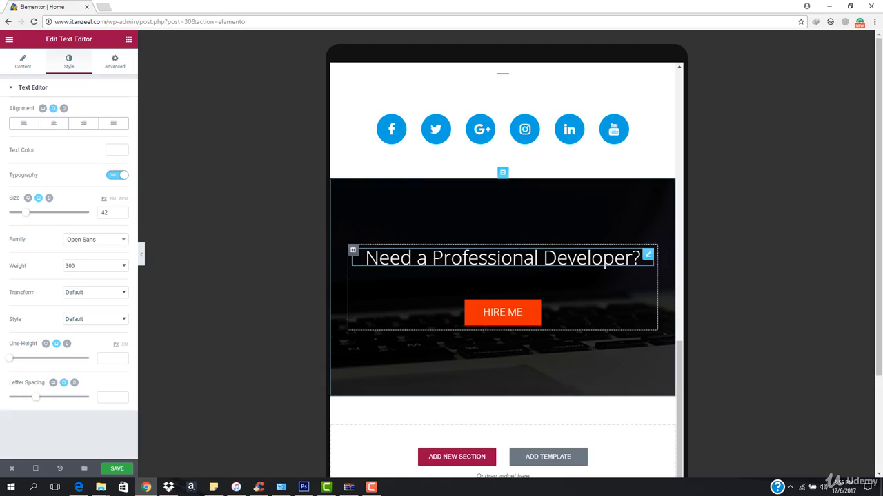
# Step: Set the HIRE ME button's tablet font size to 20 px and line height to 17 px, and review its remaining style settings
pyautogui.click(526, 322)
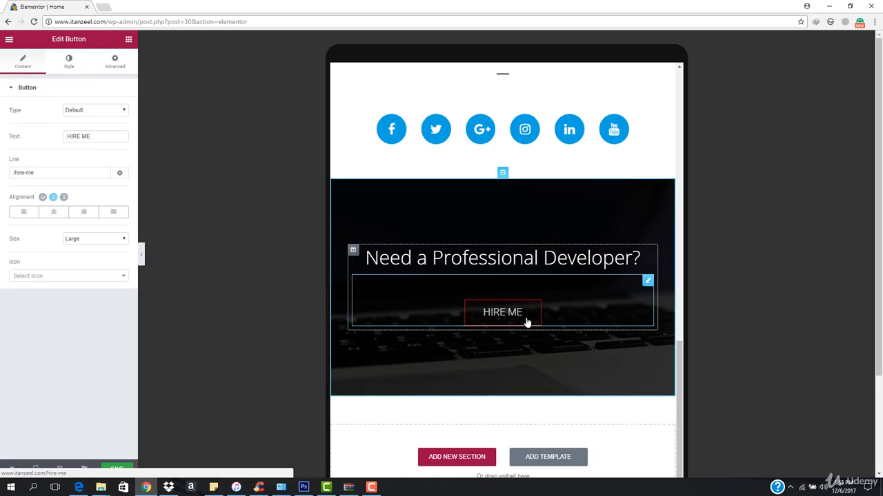
pyautogui.click(71, 62)
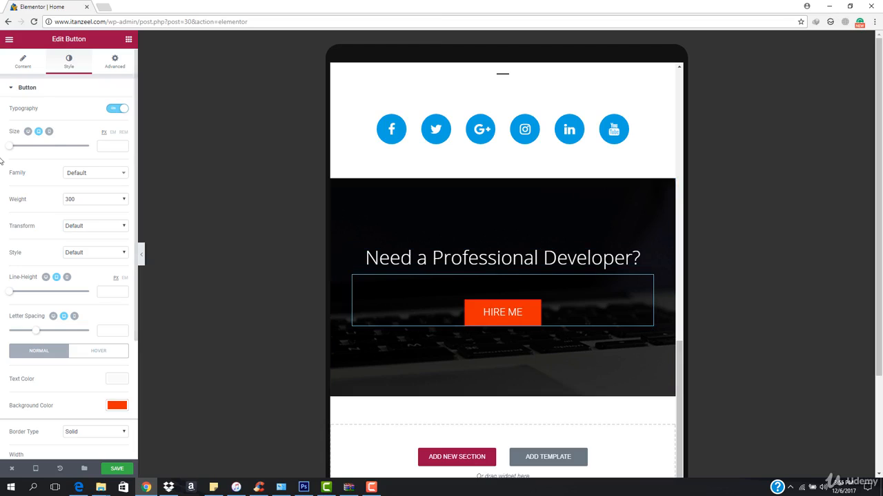
pyautogui.moveTo(9, 149); pyautogui.dragTo(18, 149)
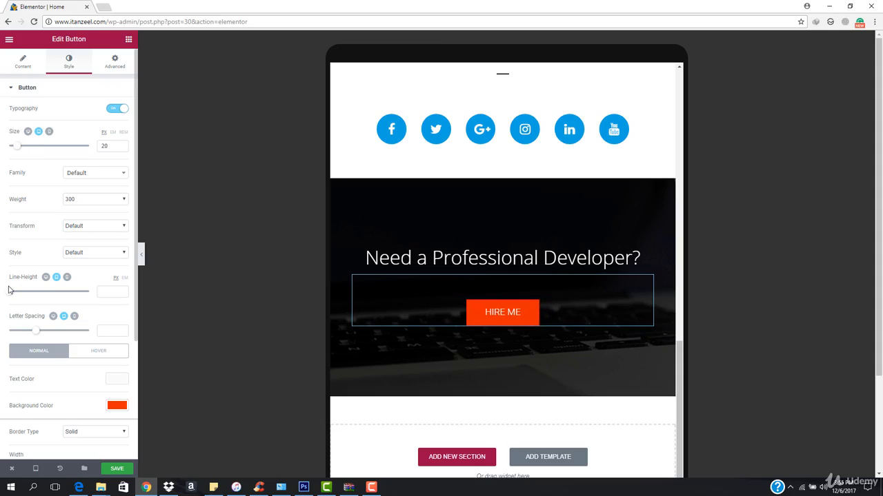
pyautogui.moveTo(9, 295)
pyautogui.mouseDown()
pyautogui.moveTo(30, 295)
pyautogui.moveTo(4, 294)
pyautogui.moveTo(24, 294)
pyautogui.moveTo(15, 293)
pyautogui.mouseUp()
pyautogui.scroll(-3, 57, 241)
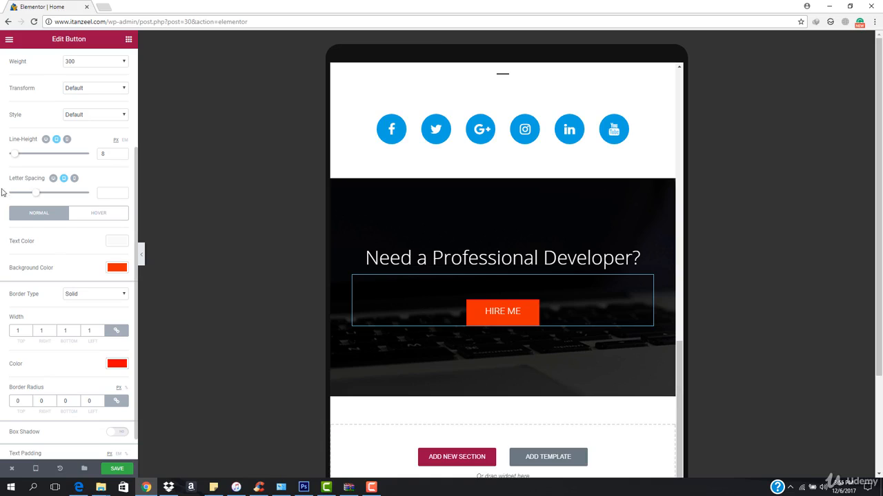
pyautogui.moveTo(15, 158); pyautogui.dragTo(20, 159)
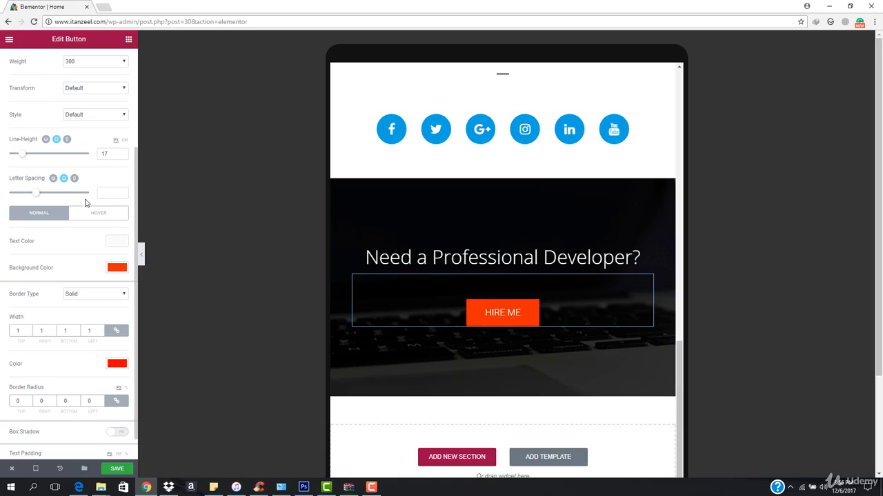
pyautogui.scroll(-1, 39, 279)
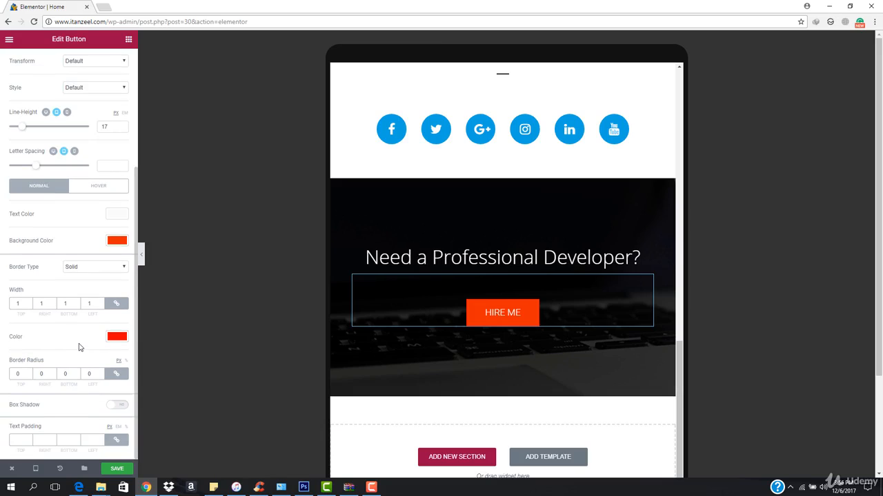
pyautogui.scroll(2, 65, 343)
pyautogui.scroll(1, 60, 343)
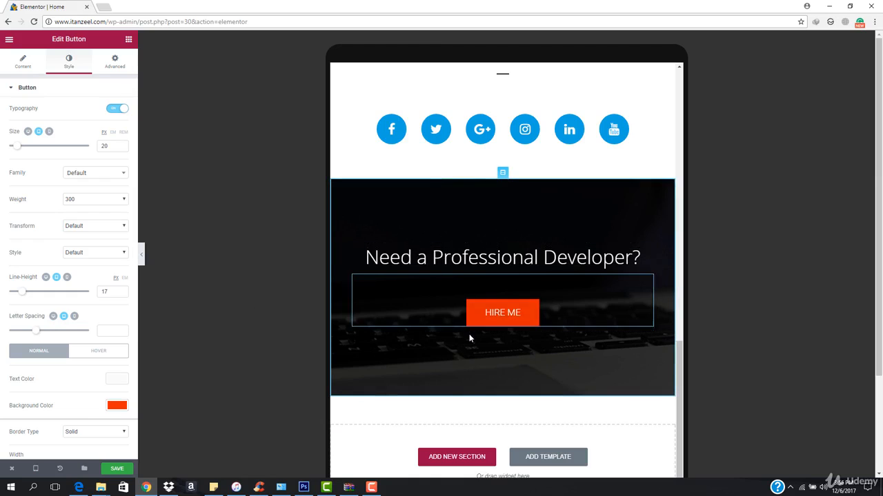
pyautogui.scroll(-1, 482, 363)
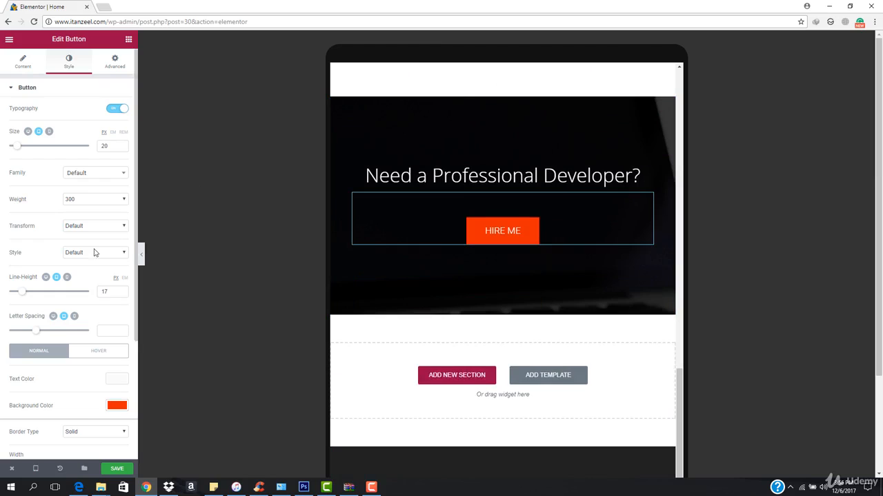
pyautogui.click(21, 61)
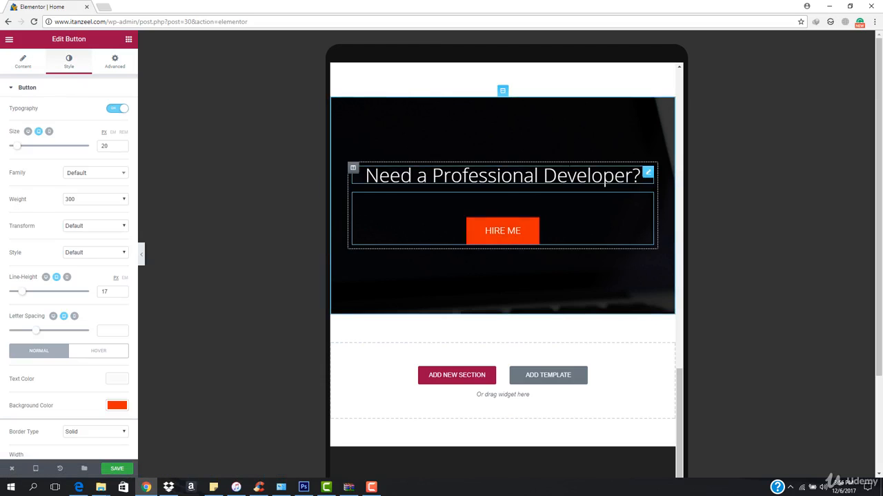
# Step: Switch the page preview to Mobile and check the layout back up to the hero section
pyautogui.scroll(20, 514, 307)
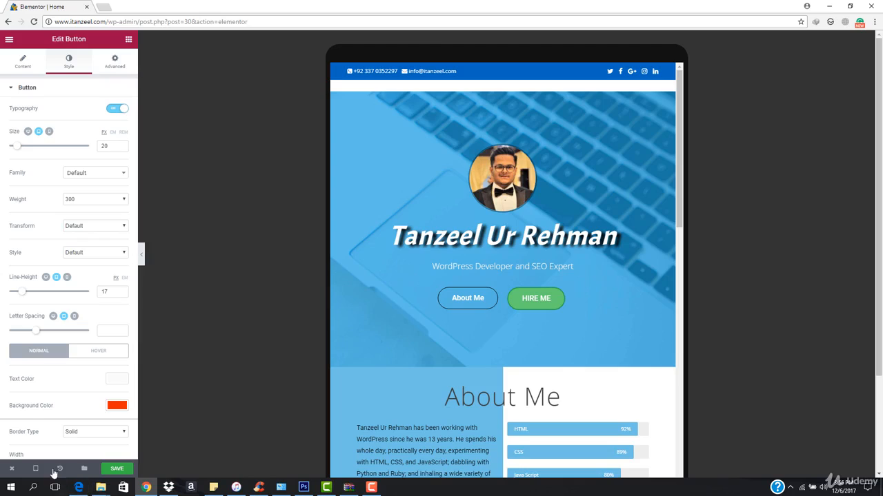
pyautogui.click(38, 471)
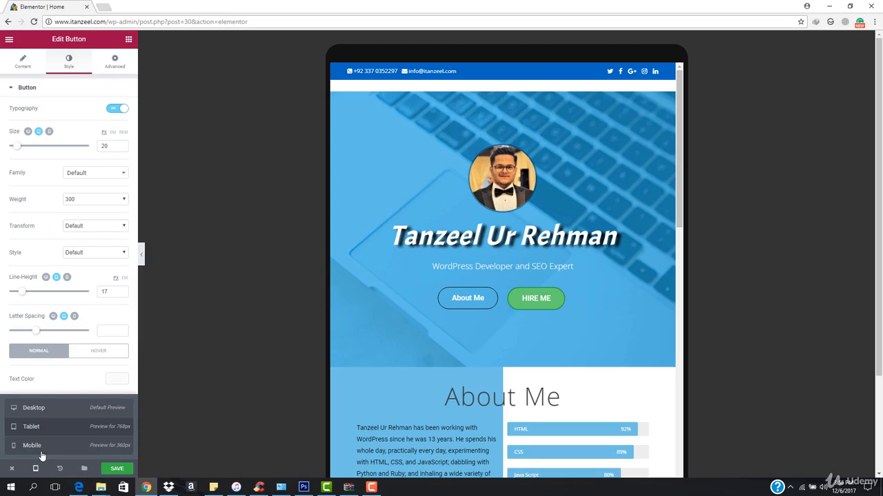
pyautogui.click(41, 449)
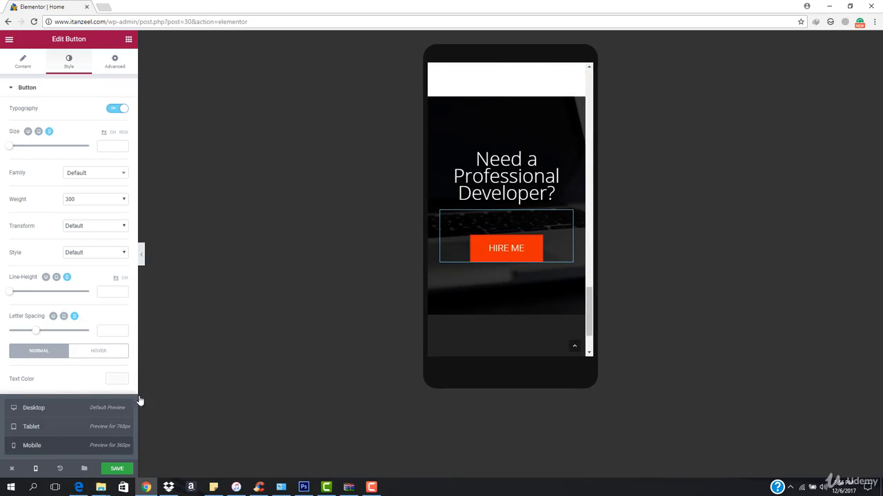
pyautogui.scroll(15, 538, 262)
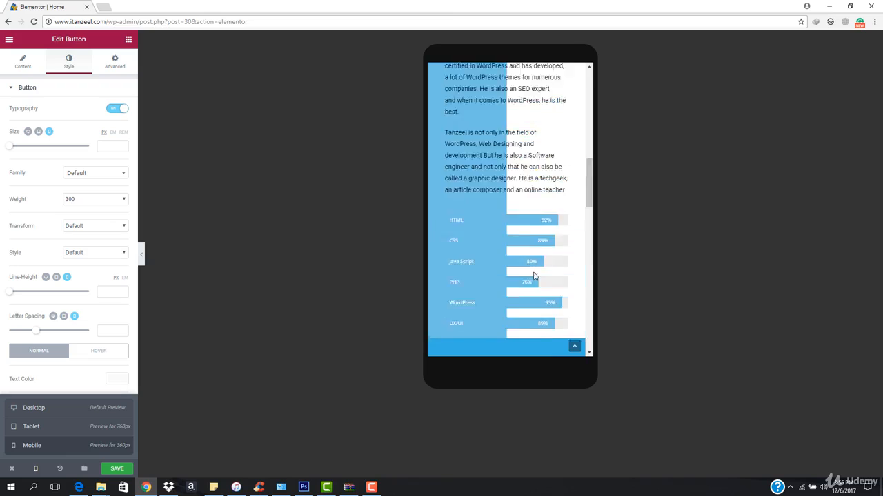
pyautogui.scroll(3, 533, 274)
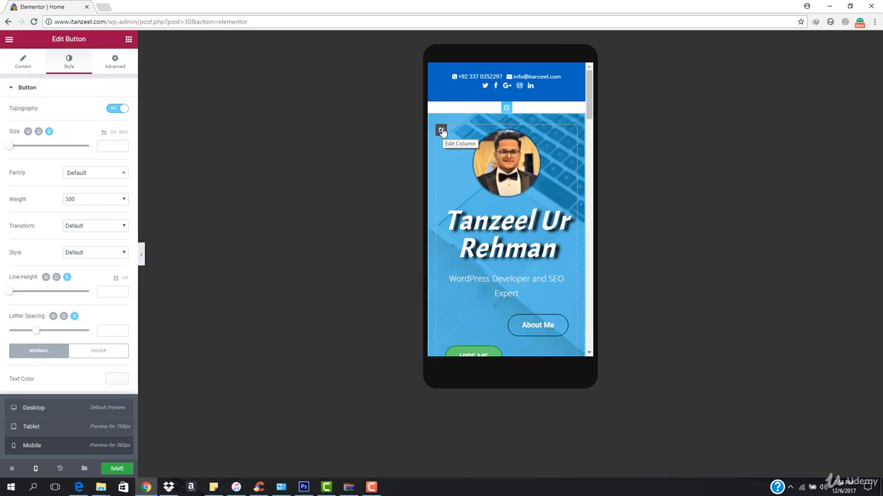
# Step: Unlink the hero column's mobile padding and set it to 39 px at the top and 0 on the other sides
pyautogui.click(441, 131)
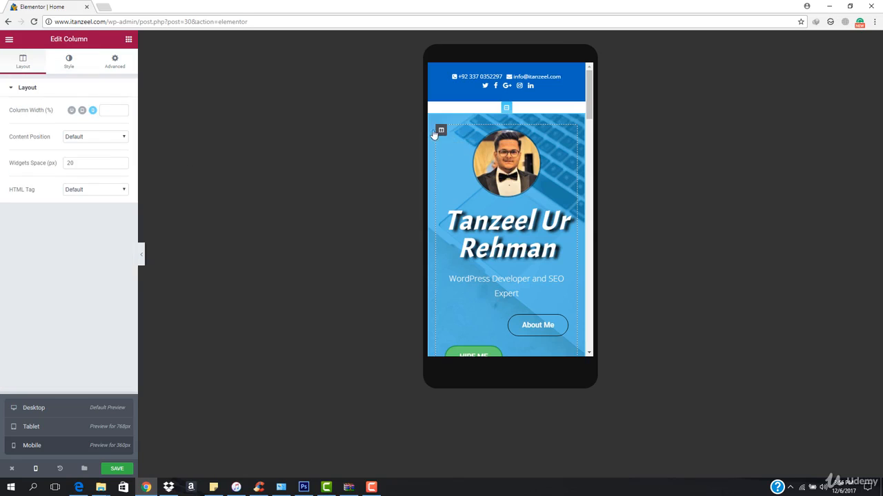
pyautogui.click(70, 62)
pyautogui.click(116, 62)
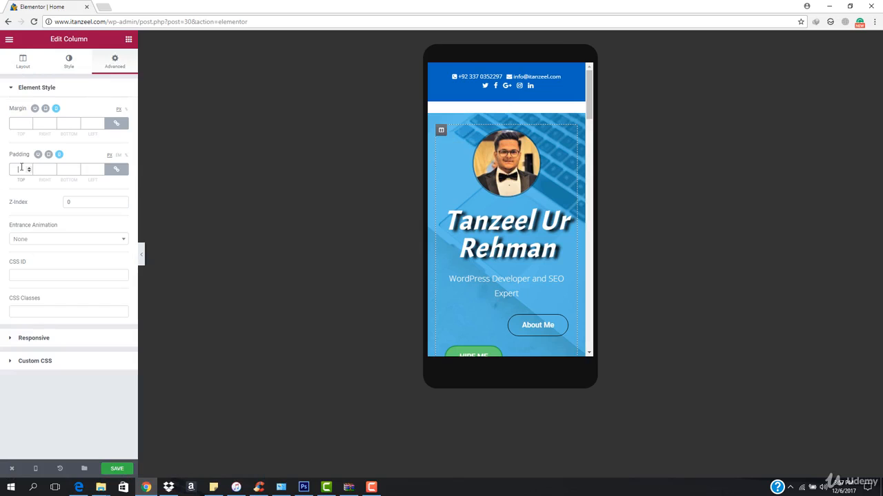
pyautogui.click(116, 172)
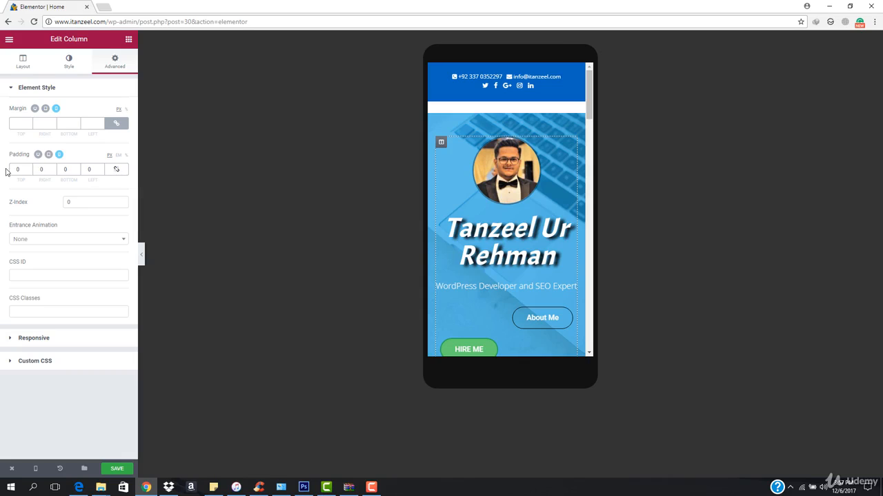
pyautogui.write('1')
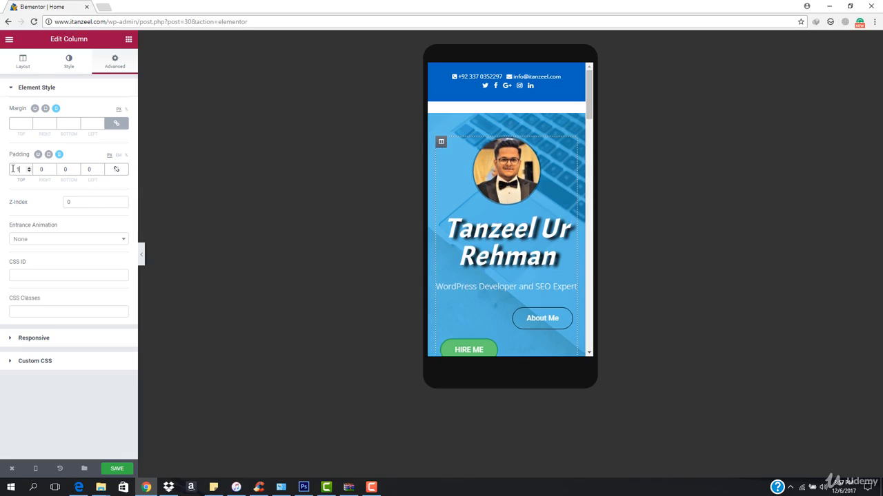
pyautogui.press('Up')
pyautogui.press('Up')
pyautogui.press('Up')
pyautogui.press('Up')
pyautogui.press('Up')
pyautogui.press('Up')
pyautogui.press('Up')
pyautogui.press('Up')
pyautogui.press('Up')
pyautogui.press('Up')
pyautogui.press('Up')
pyautogui.press('Up')
pyautogui.press('Up')
pyautogui.press('Up')
pyautogui.press('Up')
pyautogui.press('Up')
pyautogui.press('Up')
pyautogui.press('Up')
pyautogui.press('Up')
pyautogui.press('Up')
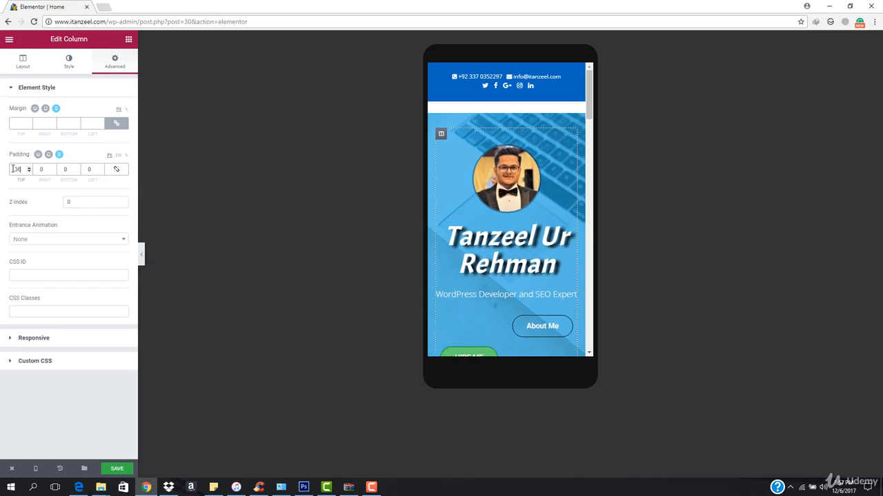
pyautogui.press('Up')
pyautogui.press('Up')
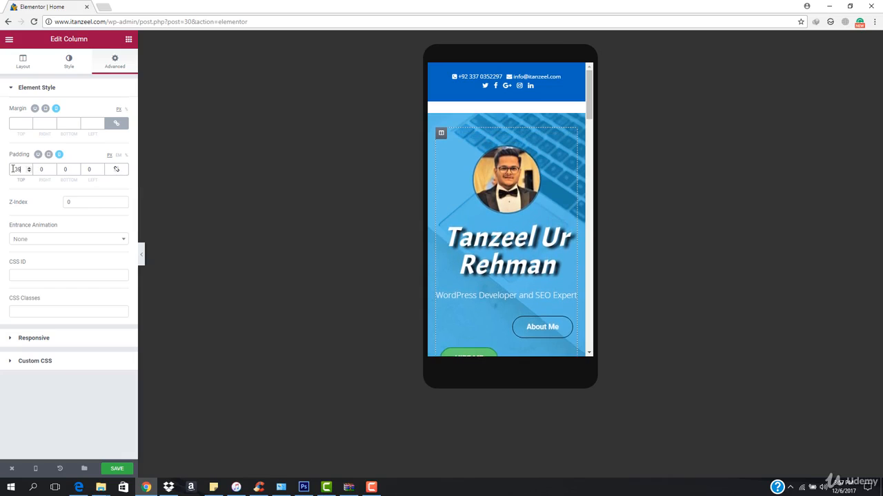
# Step: Set the mobile font size of the hero section's name heading to 31 px
pyautogui.click(438, 238)
pyautogui.click(69, 61)
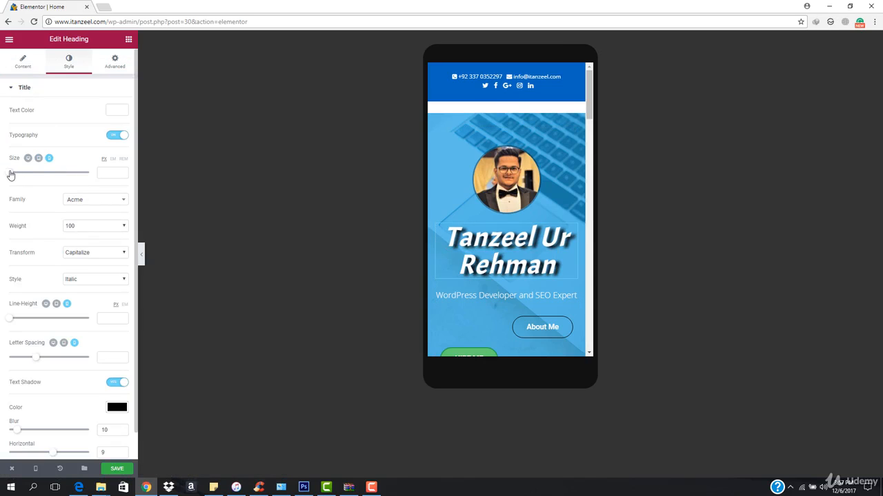
pyautogui.moveTo(10, 175); pyautogui.dragTo(22, 177)
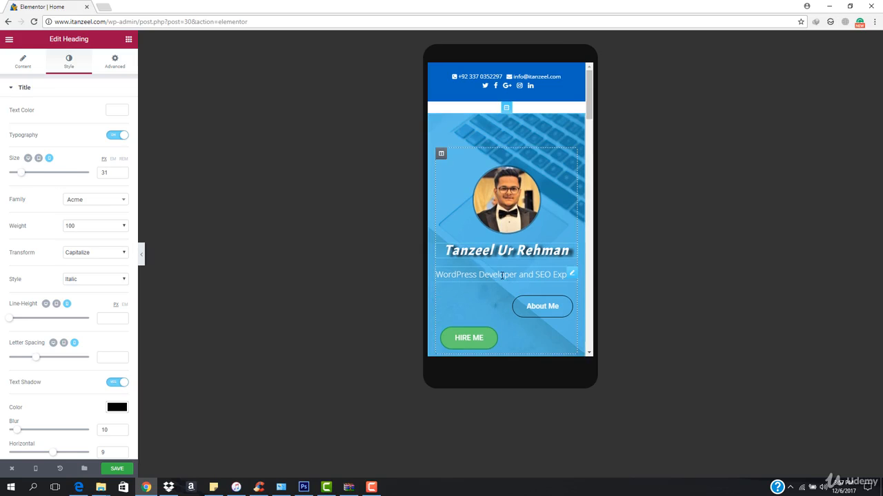
# Step: Set the mobile font size of the "WordPress Developer and SEO Expert" text to 16 px
pyautogui.click(576, 278)
pyautogui.click(69, 62)
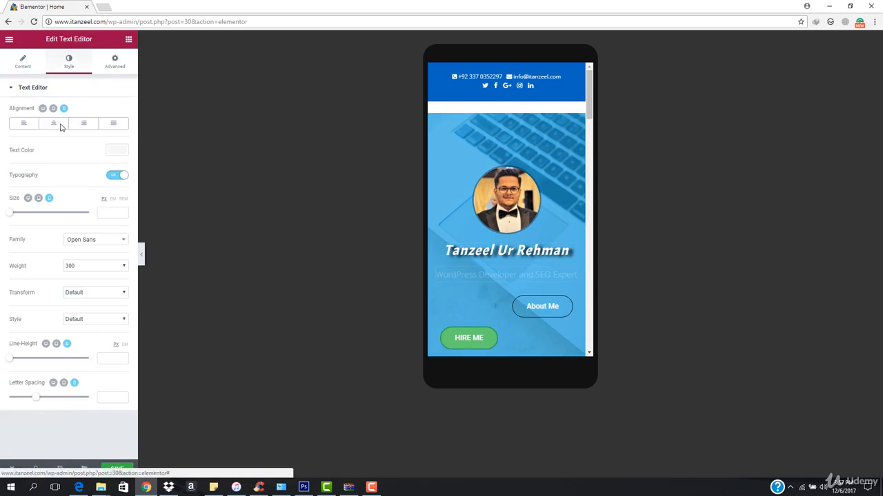
pyautogui.moveTo(11, 219); pyautogui.dragTo(16, 217)
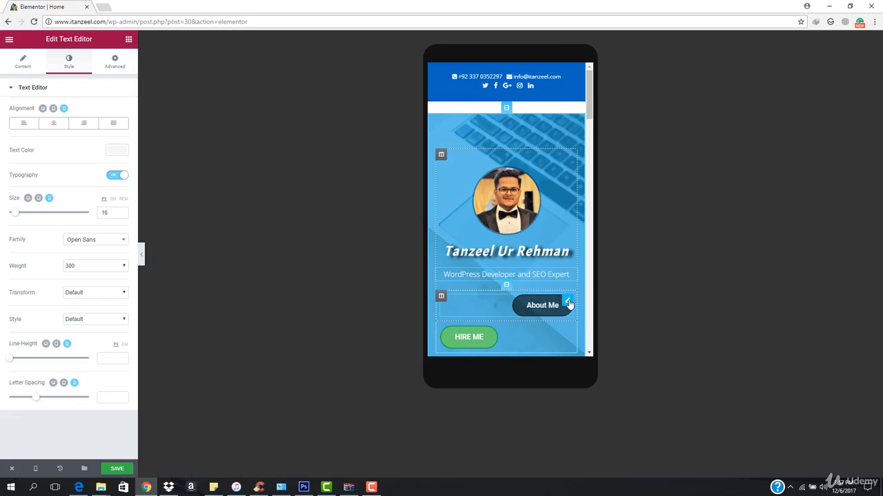
# Step: Review the advanced and responsive settings of the column holding the About Me button, including its mobile width options
pyautogui.click(441, 297)
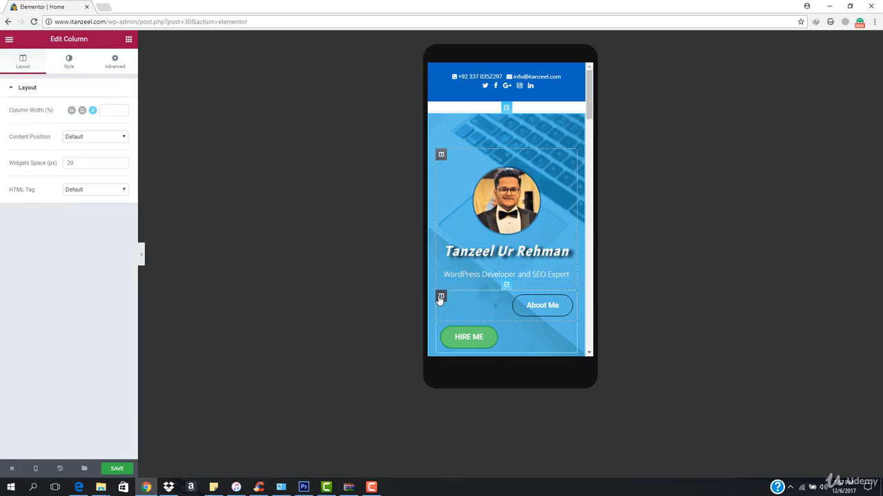
pyautogui.click(114, 67)
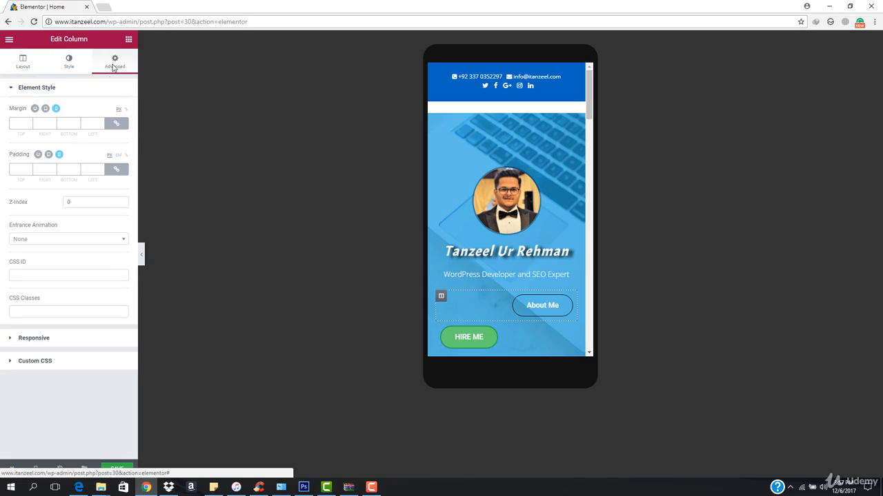
pyautogui.click(23, 338)
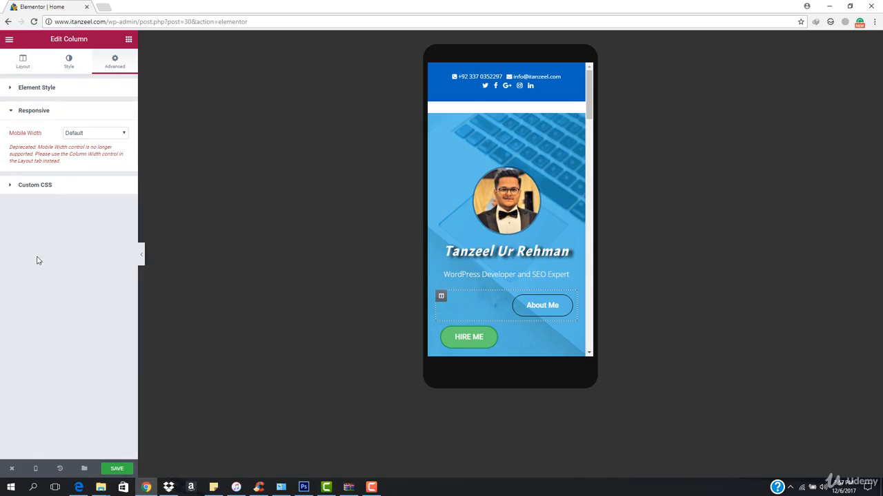
pyautogui.click(102, 136)
pyautogui.click(102, 137)
# Step: Hide the hero's About Me button on mobile and check the result in the page preview without the editing controls
pyautogui.click(494, 307)
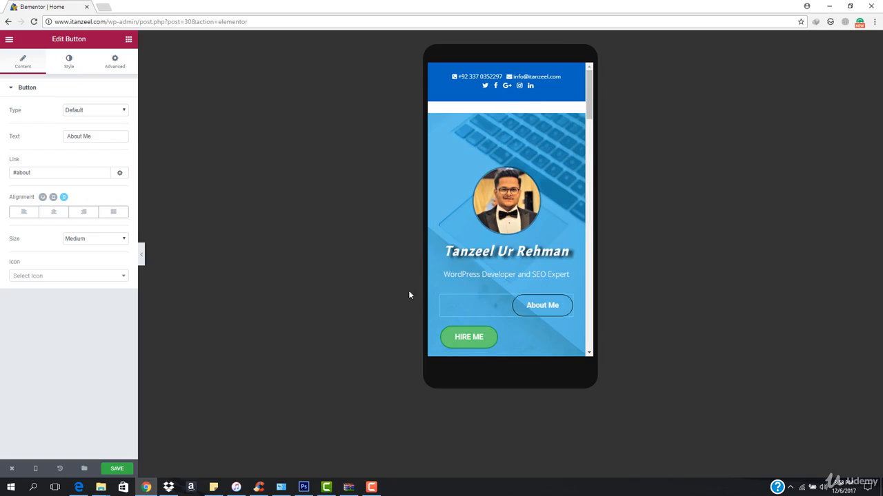
pyautogui.click(120, 66)
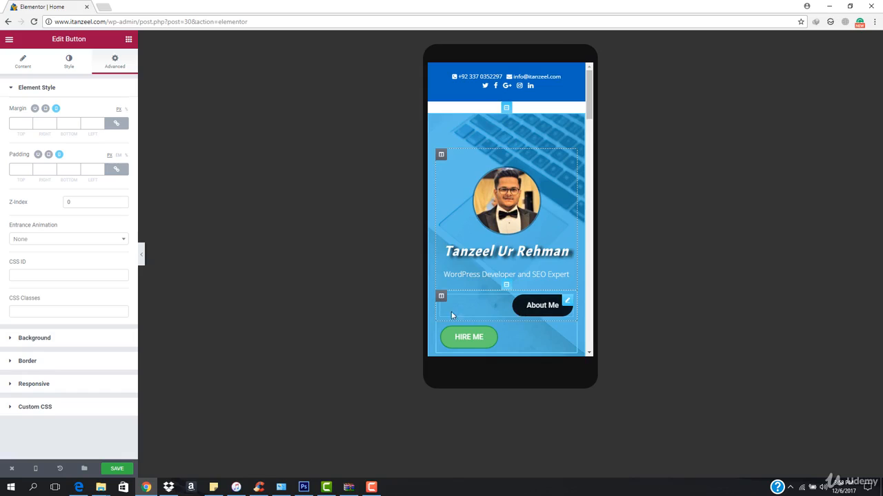
pyautogui.click(34, 384)
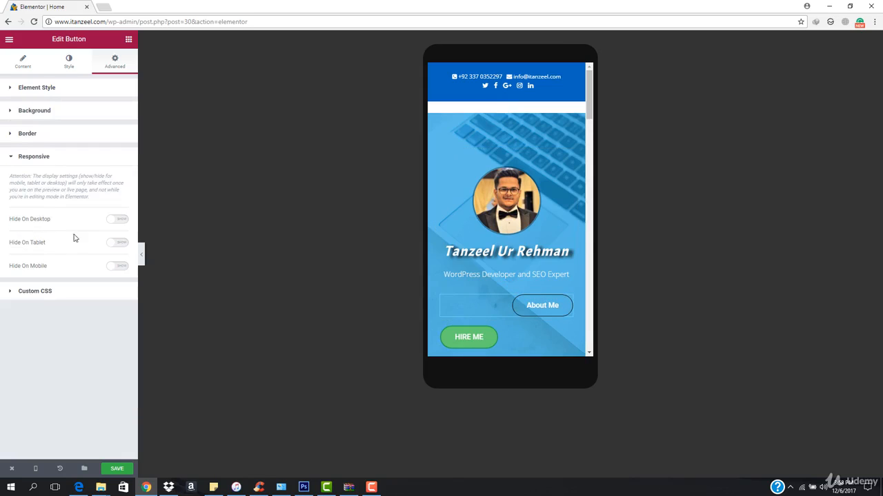
pyautogui.click(116, 268)
pyautogui.click(142, 255)
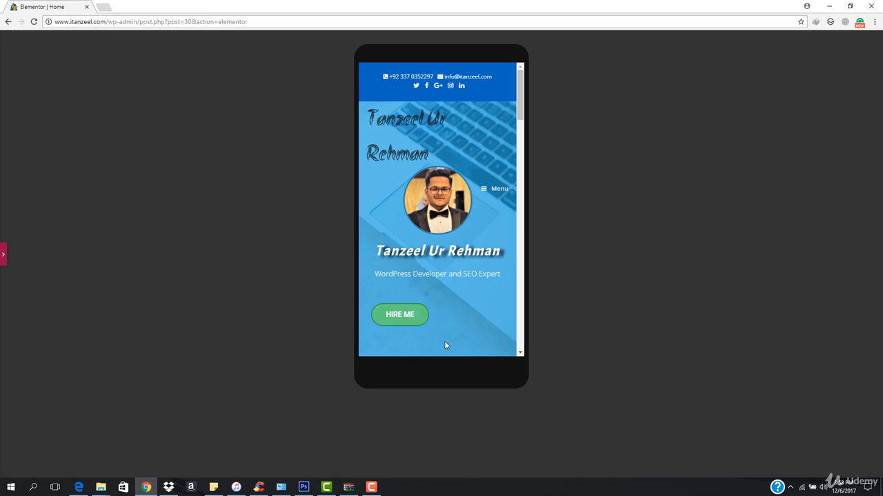
pyautogui.click(2, 256)
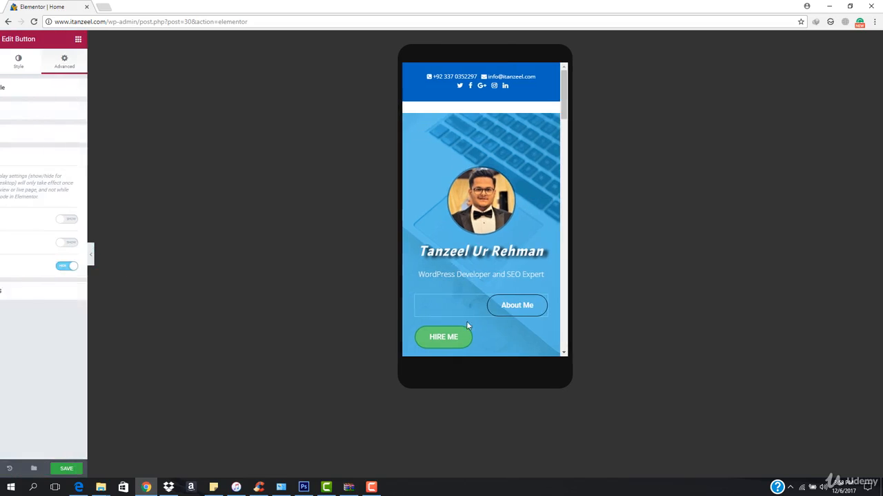
# Step: Center the hero's HIRE ME button in the mobile view and preview the page without the editing controls
pyautogui.click(517, 341)
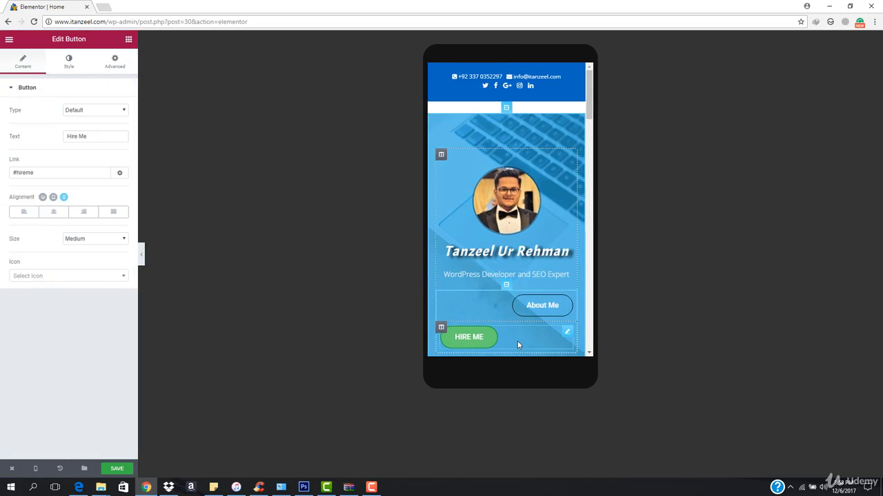
pyautogui.click(53, 213)
pyautogui.click(141, 255)
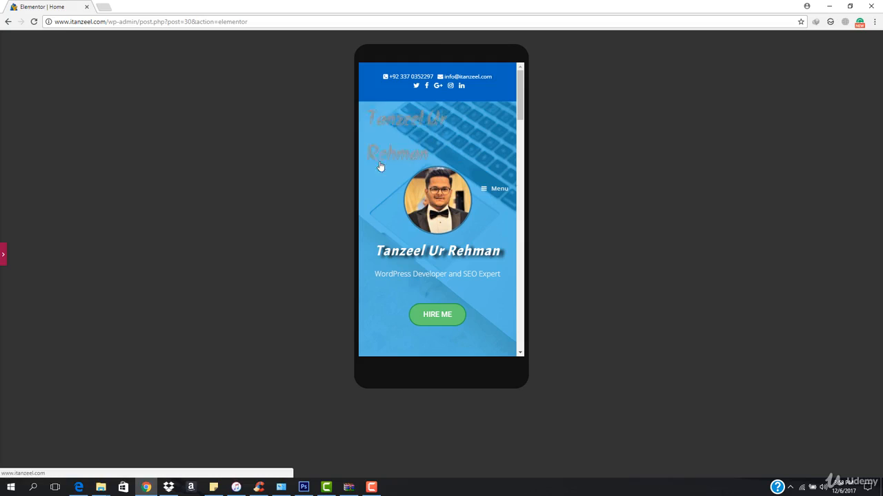
# Step: Examine the mobile layout of the whole page, from the hero through the skills, services, social icons and hiring sections
pyautogui.scroll(-1, 418, 214)
pyautogui.scroll(-5, 419, 214)
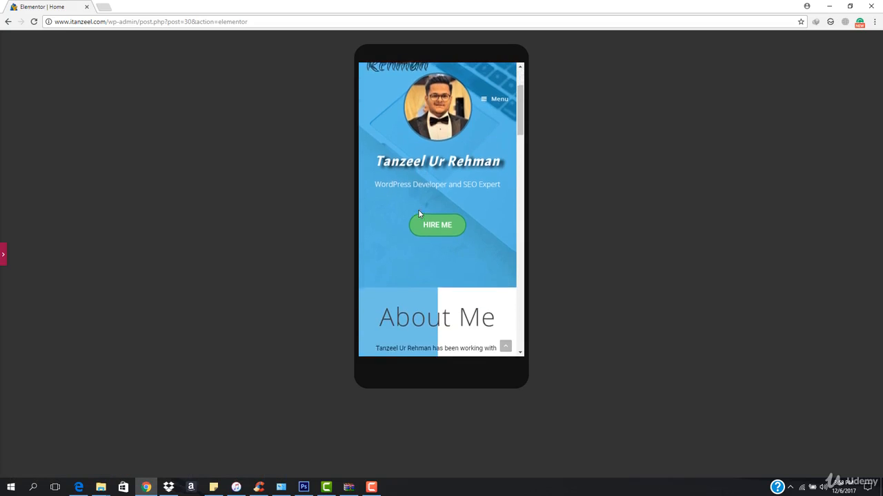
pyautogui.scroll(-4, 433, 204)
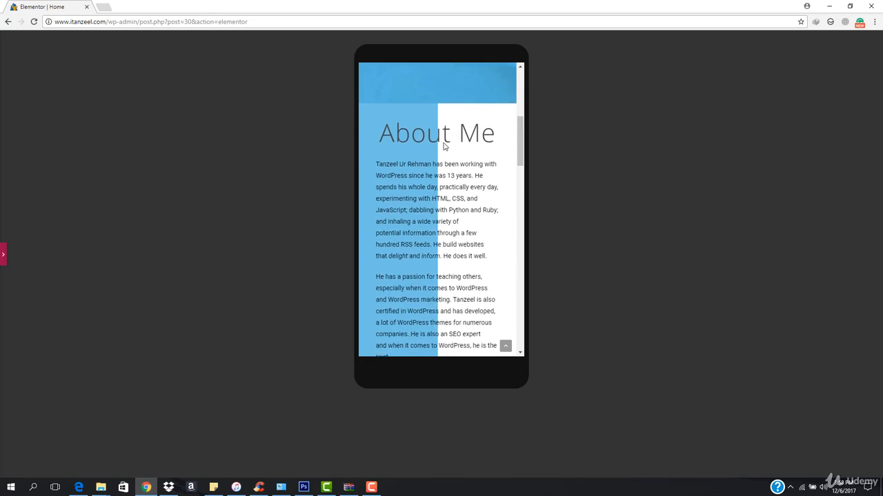
pyautogui.scroll(-4, 435, 262)
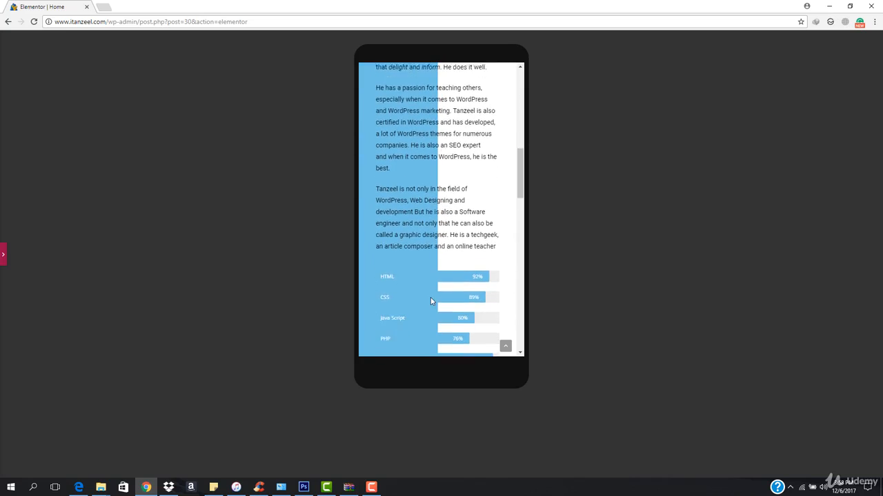
pyautogui.scroll(-4, 442, 222)
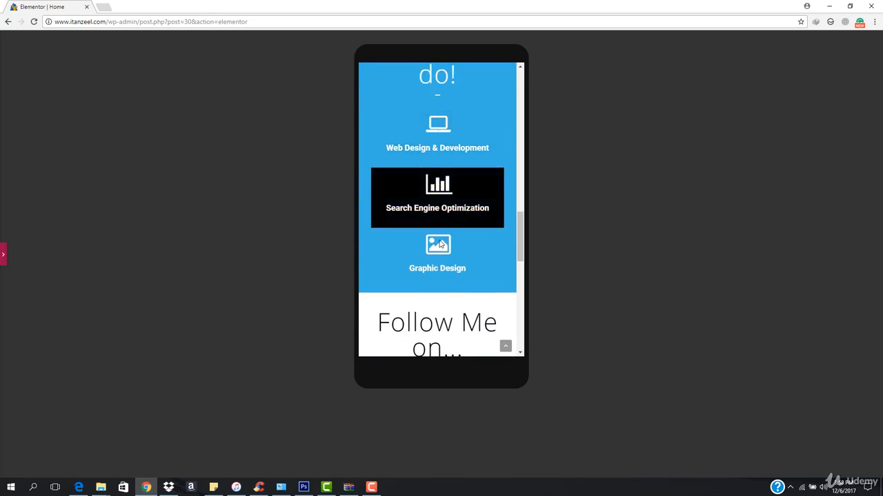
pyautogui.scroll(-3, 436, 235)
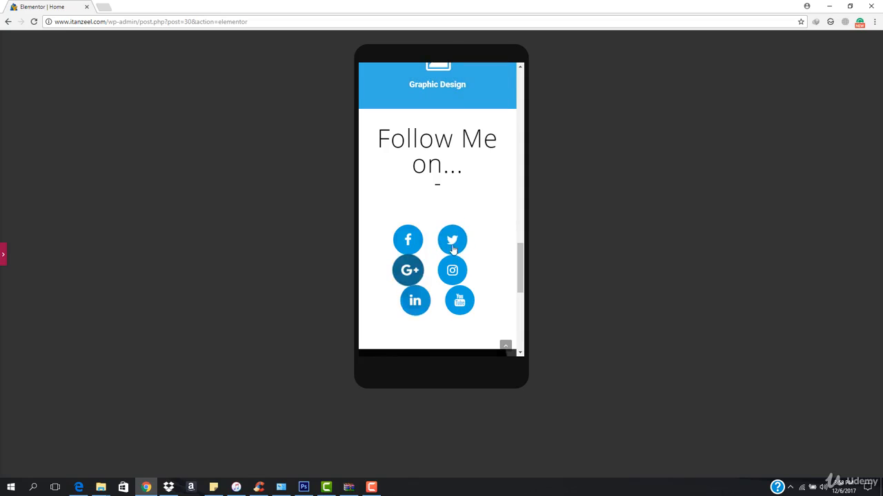
pyautogui.scroll(-3, 445, 234)
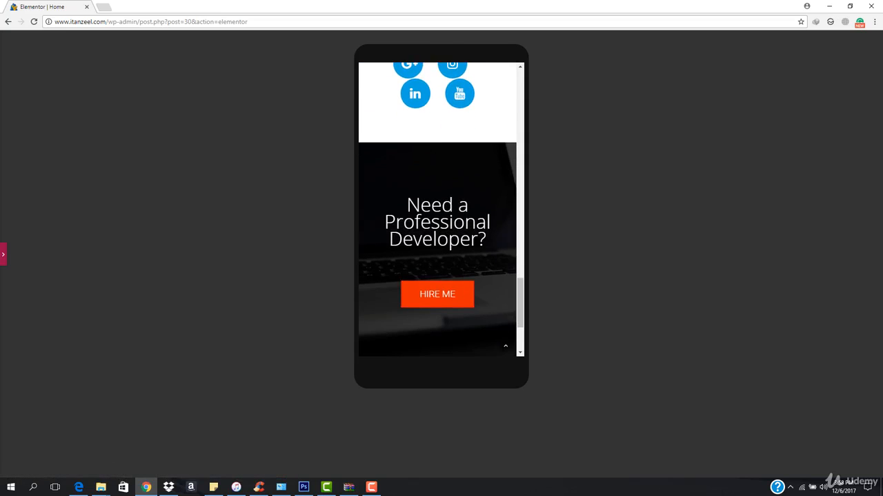
pyautogui.scroll(-2, 444, 262)
pyautogui.scroll(15, 438, 298)
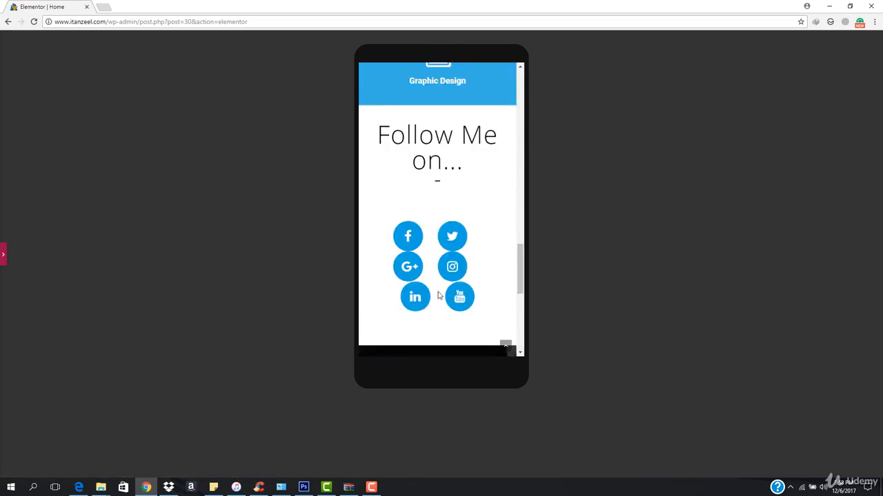
# Step: Return to editing and examine how the About Me section's two-color background sits behind its text and skill bars on mobile
pyautogui.click(3, 261)
pyautogui.scroll(-3, 502, 201)
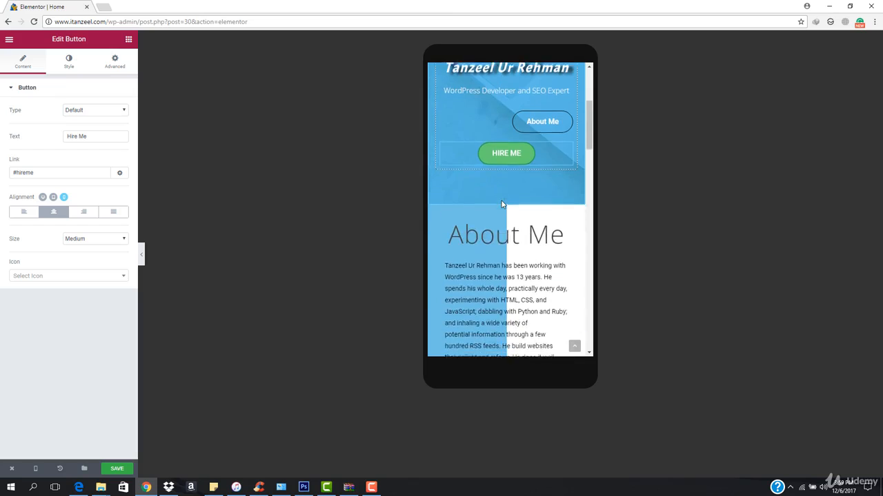
pyautogui.scroll(-2, 501, 204)
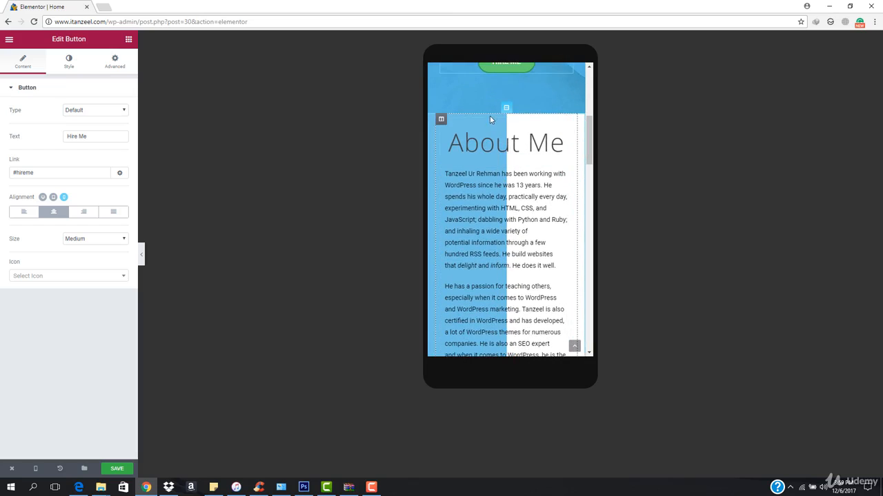
pyautogui.moveTo(506, 112)
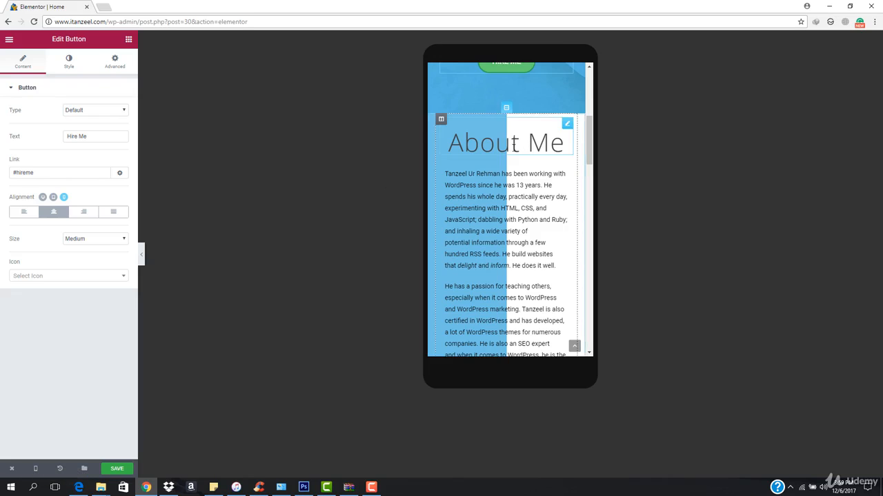
pyautogui.scroll(-2, 500, 234)
pyautogui.scroll(-5, 499, 235)
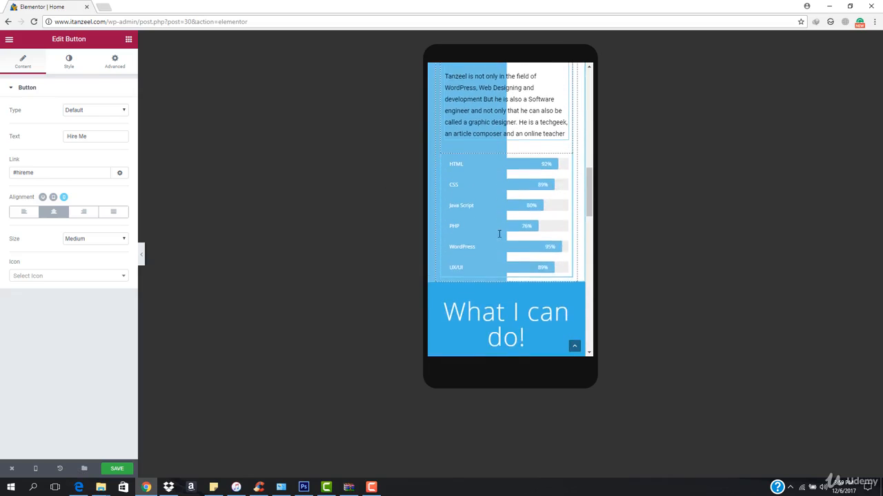
pyautogui.scroll(8, 500, 257)
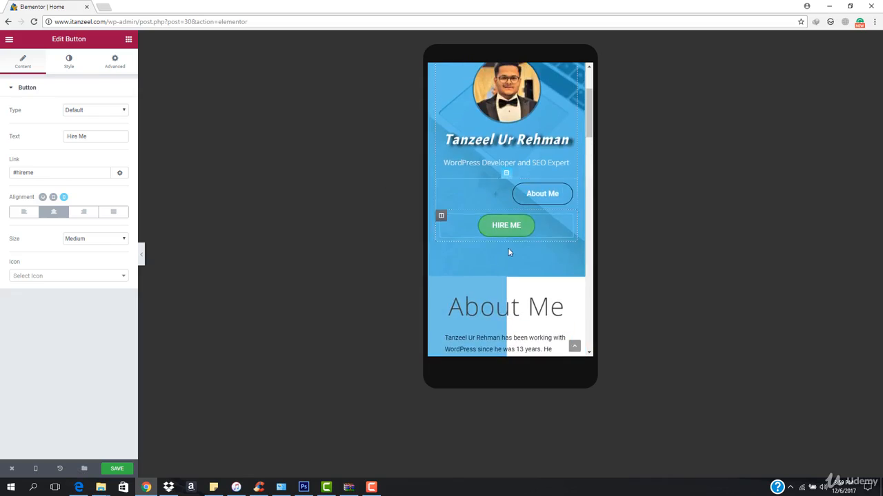
pyautogui.scroll(-3, 507, 247)
pyautogui.scroll(-1, 505, 246)
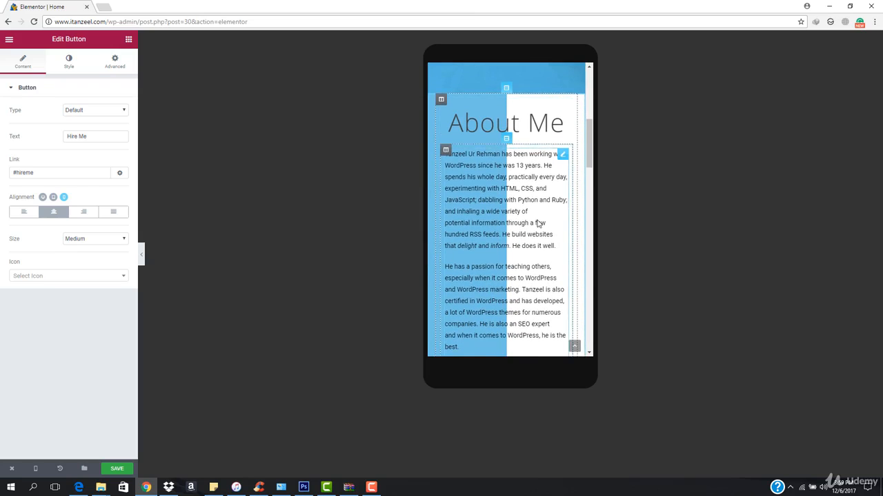
pyautogui.scroll(-3, 479, 222)
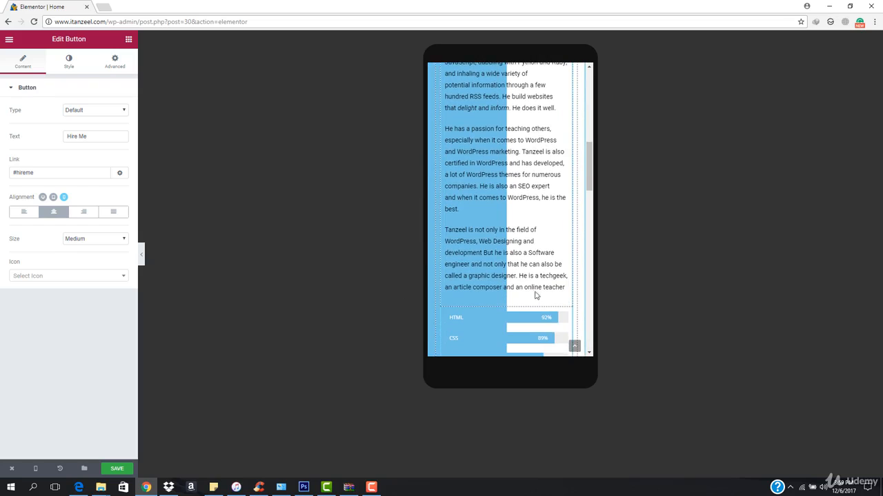
pyautogui.scroll(-1, 522, 275)
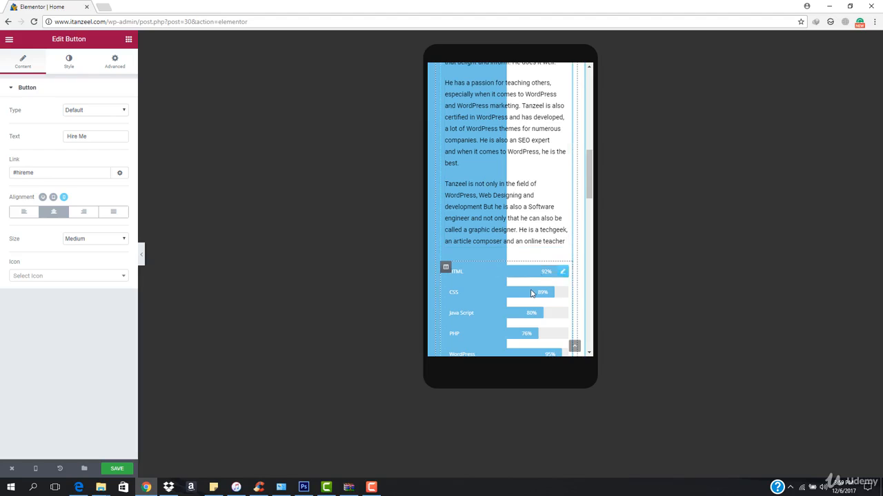
pyautogui.scroll(6, 549, 293)
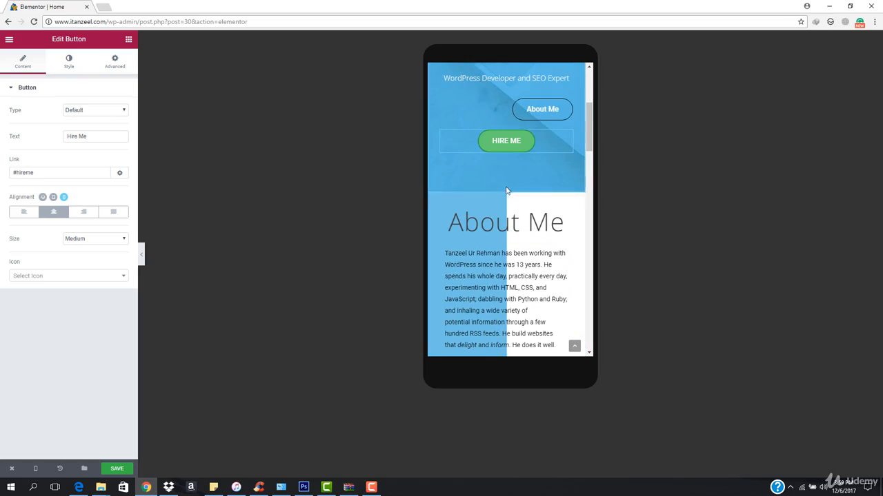
# Step: Open the About Me section's background style settings and switch the page preview to Desktop
pyautogui.click(506, 189)
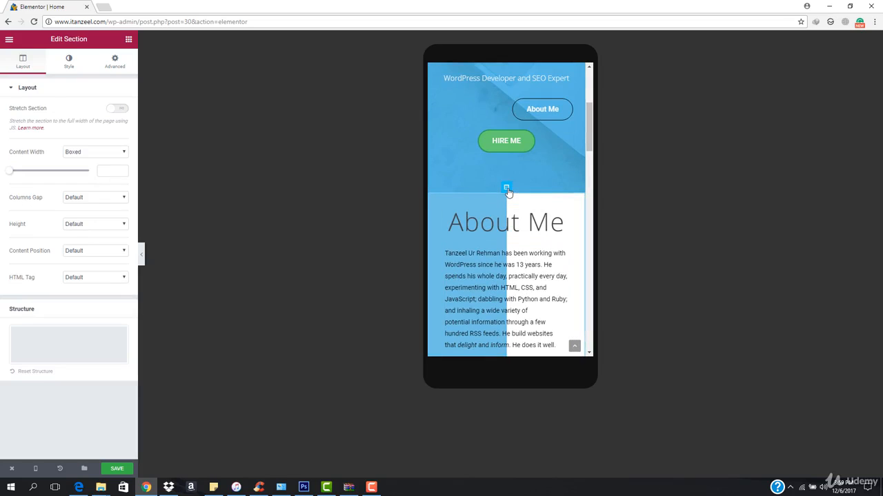
pyautogui.click(69, 62)
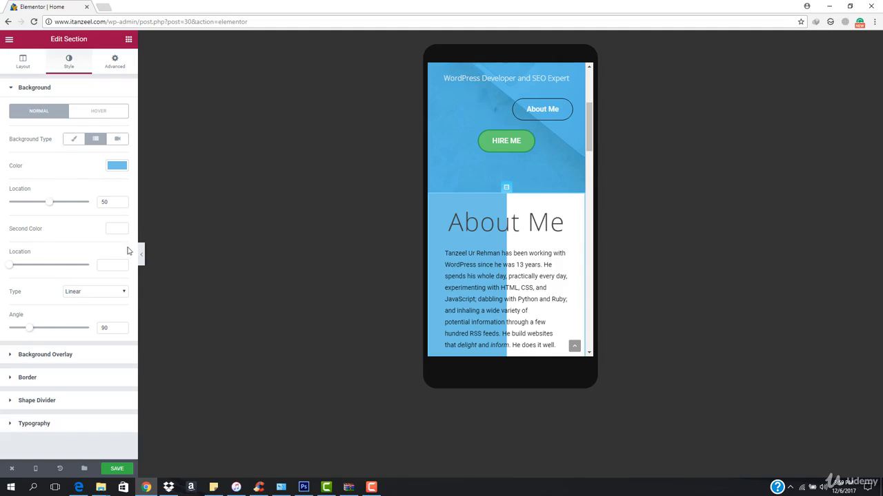
pyautogui.click(37, 470)
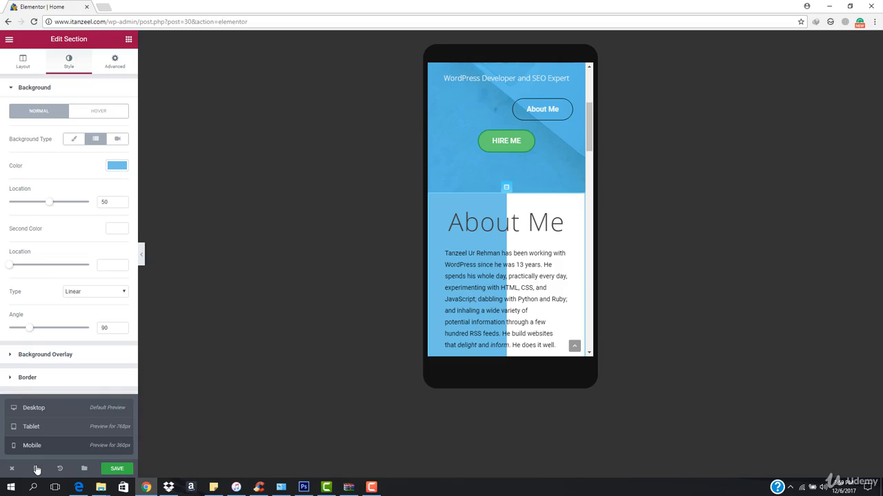
pyautogui.click(60, 414)
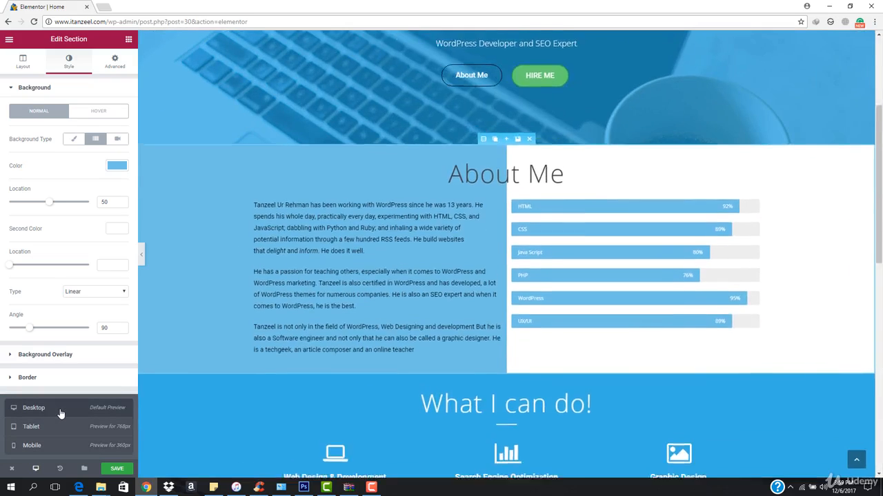
pyautogui.scroll(-1, 325, 317)
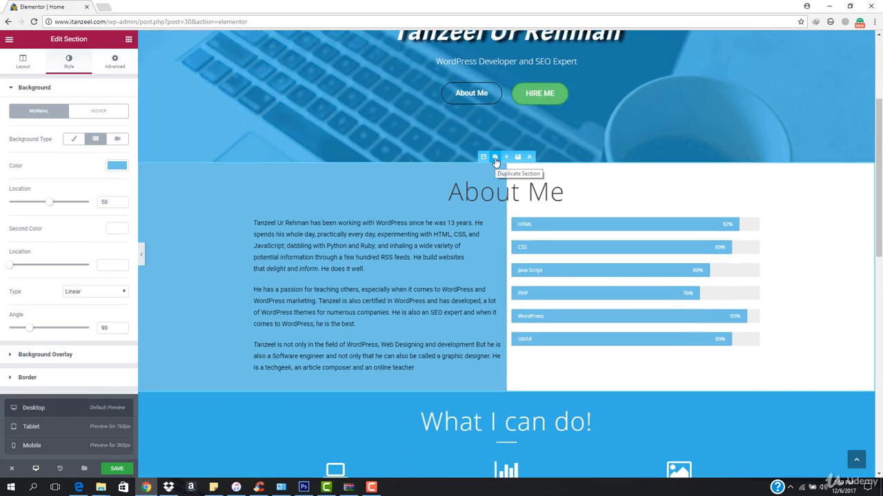
# Step: Duplicate the About Me section twice, placing the copies directly below the original
pyautogui.click(495, 160)
pyautogui.scroll(-3, 482, 157)
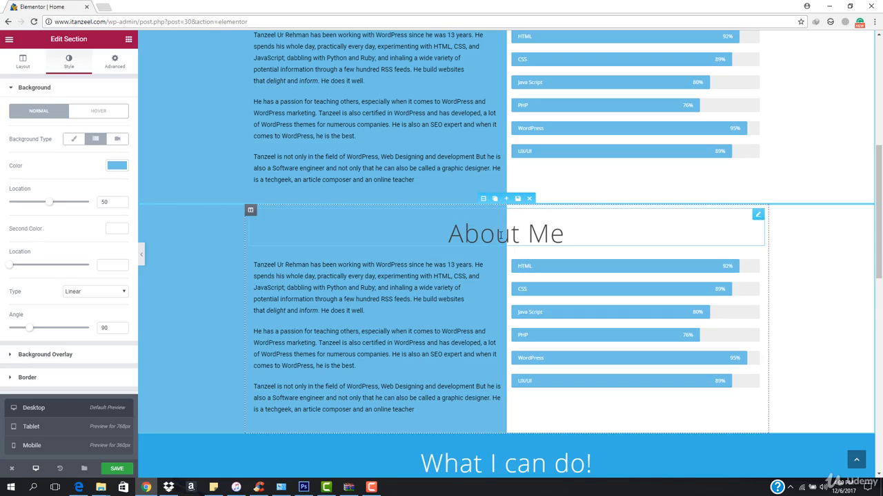
pyautogui.click(495, 200)
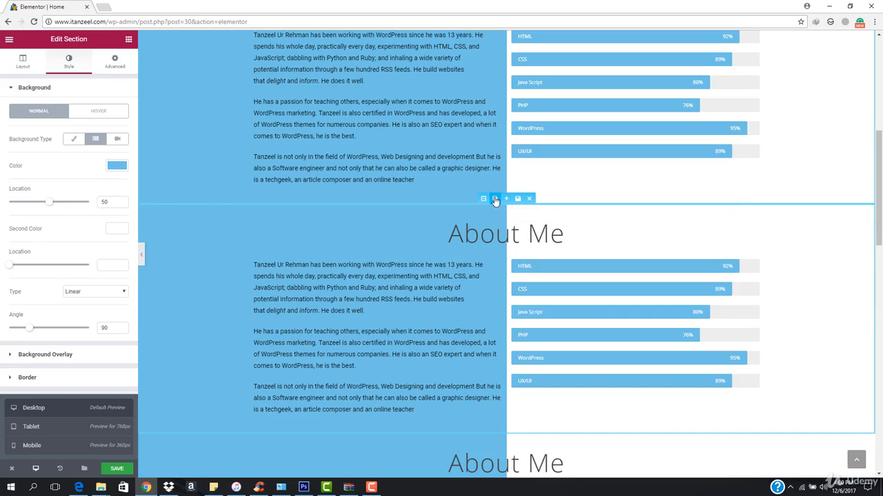
pyautogui.click(117, 167)
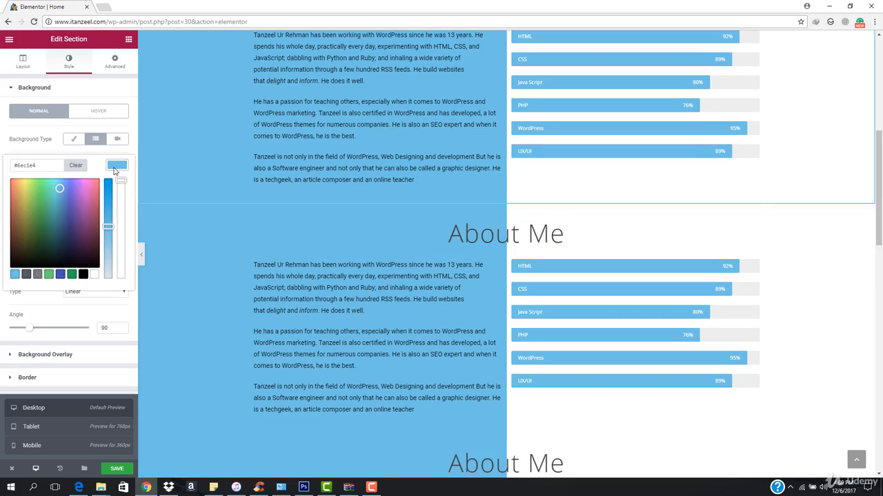
pyautogui.click(76, 166)
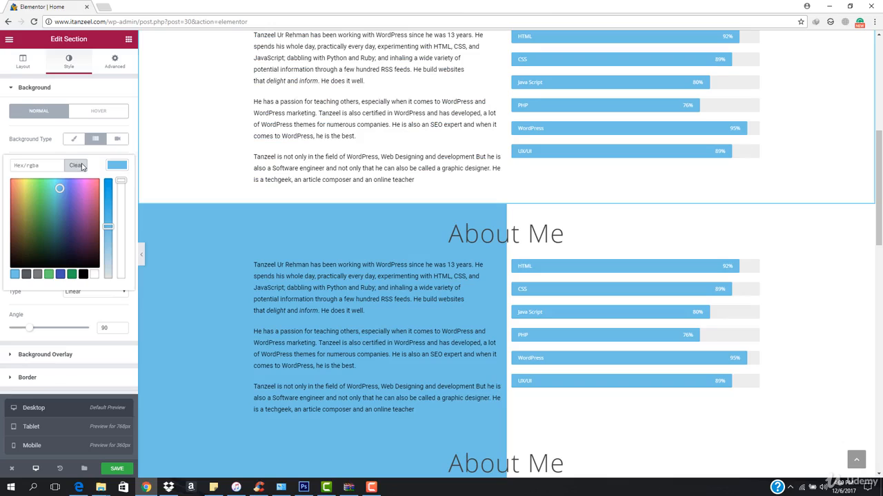
pyautogui.click(16, 274)
pyautogui.scroll(1, 293, 249)
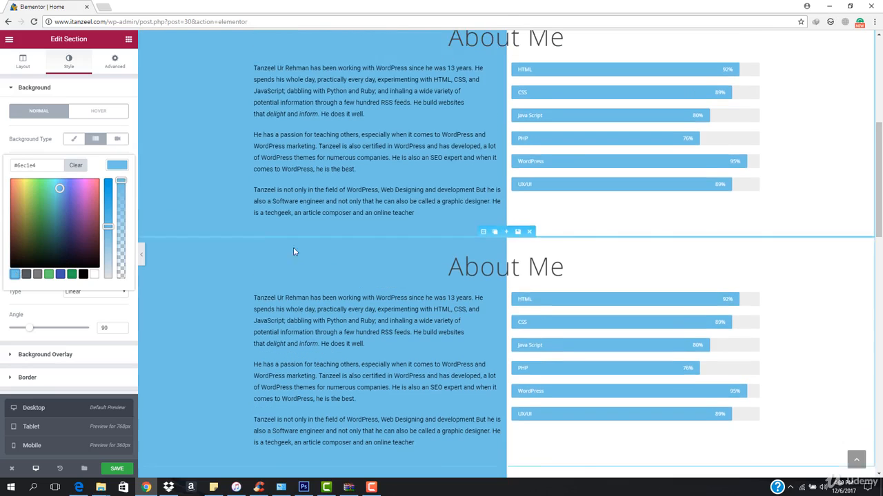
# Step: Change the second About Me section's background from gradient to Classic and clear its background color
pyautogui.click(485, 246)
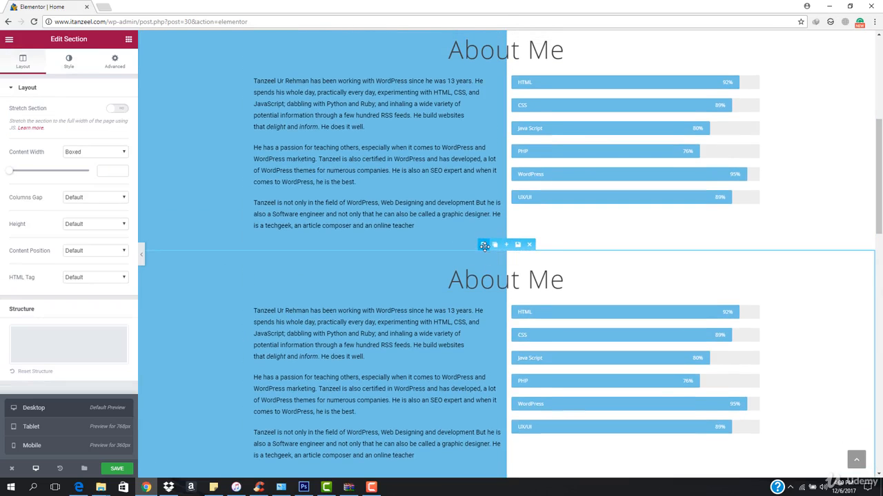
pyautogui.scroll(1, 451, 320)
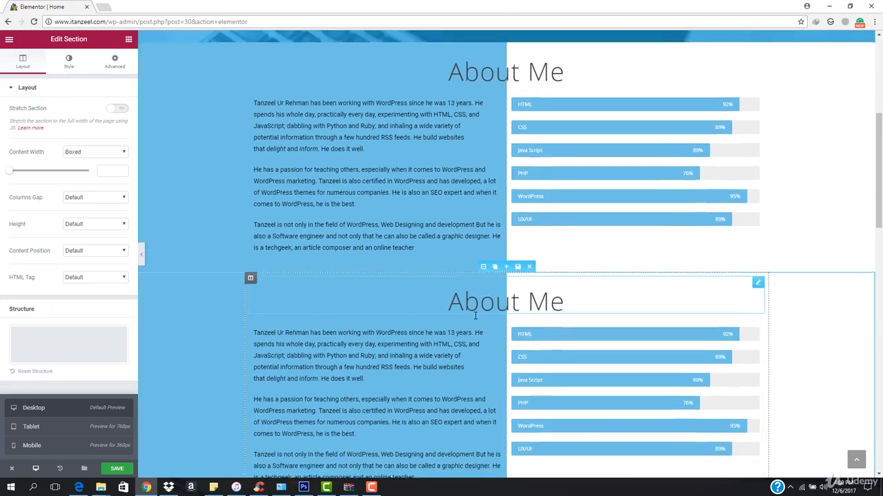
pyautogui.scroll(-1, 365, 331)
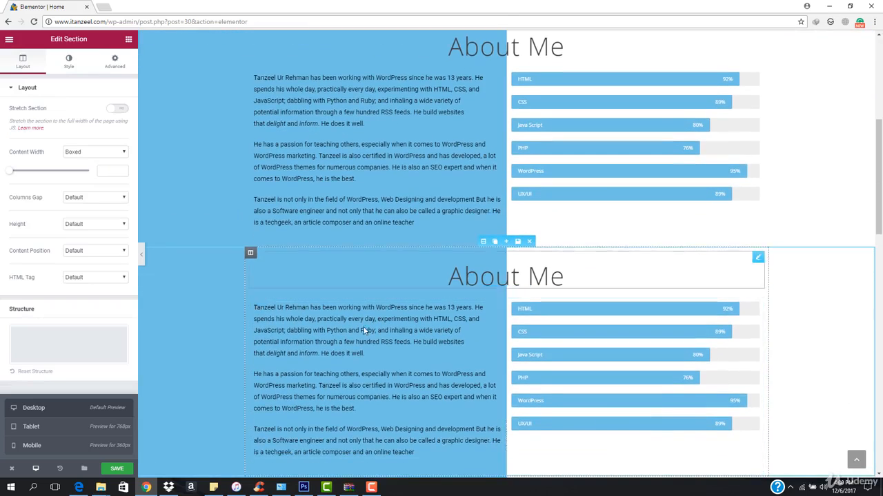
pyautogui.click(72, 62)
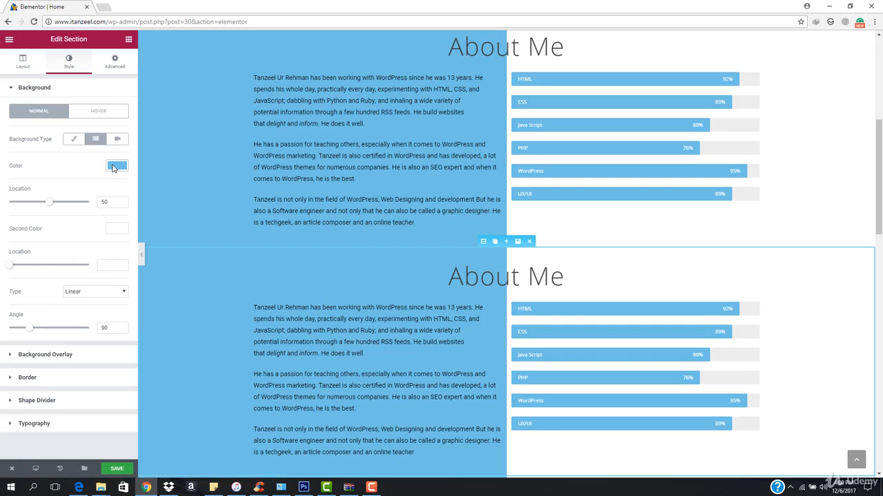
pyautogui.click(115, 168)
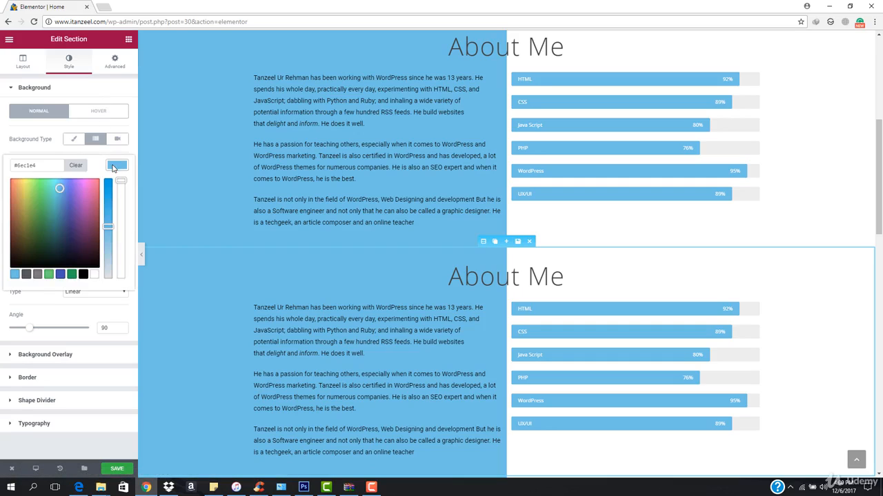
pyautogui.click(115, 168)
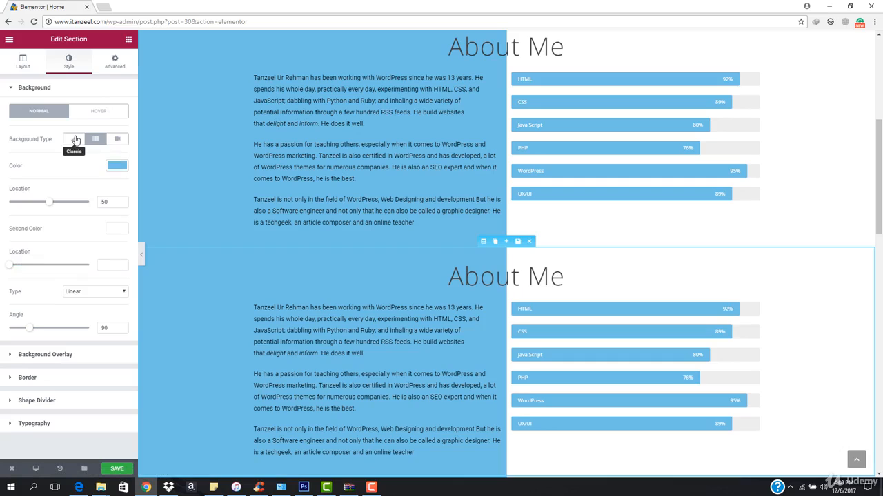
pyautogui.click(76, 140)
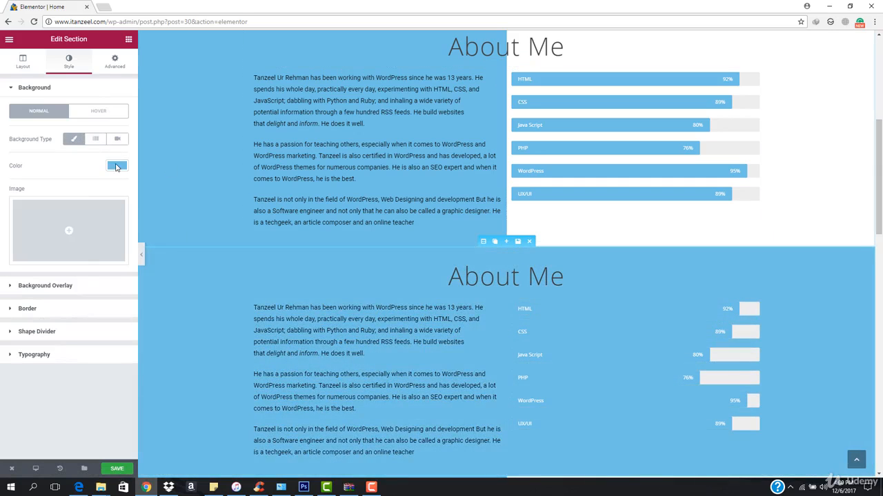
pyautogui.click(116, 167)
pyautogui.click(76, 165)
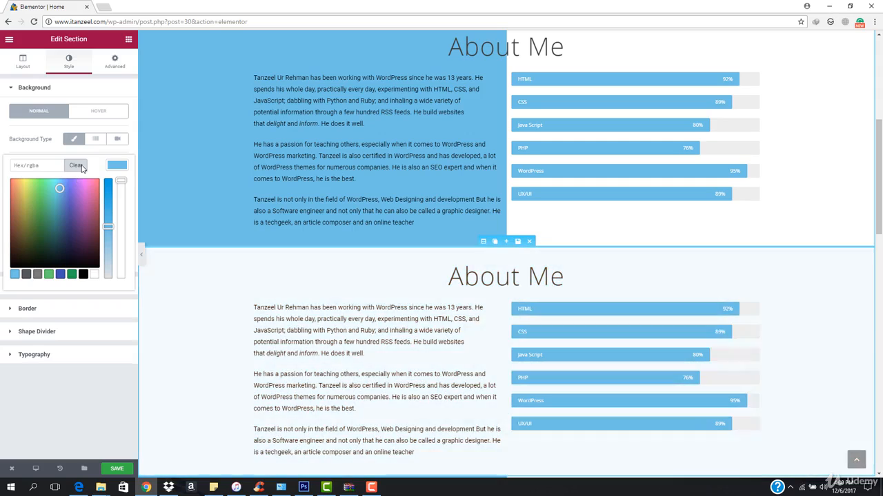
# Step: Examine the stacked About Me sections on the page, both with and without the editing controls
pyautogui.scroll(-3, 335, 258)
pyautogui.scroll(1, 384, 260)
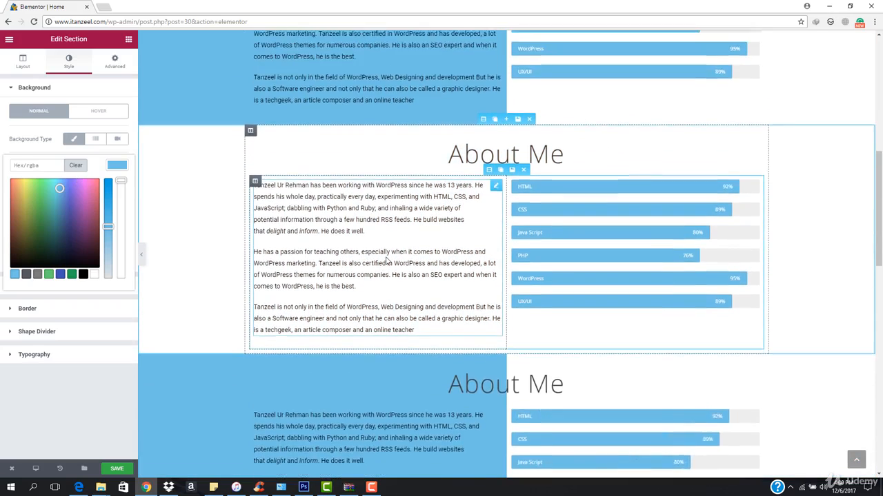
pyautogui.scroll(-5, 510, 269)
pyautogui.scroll(1, 510, 270)
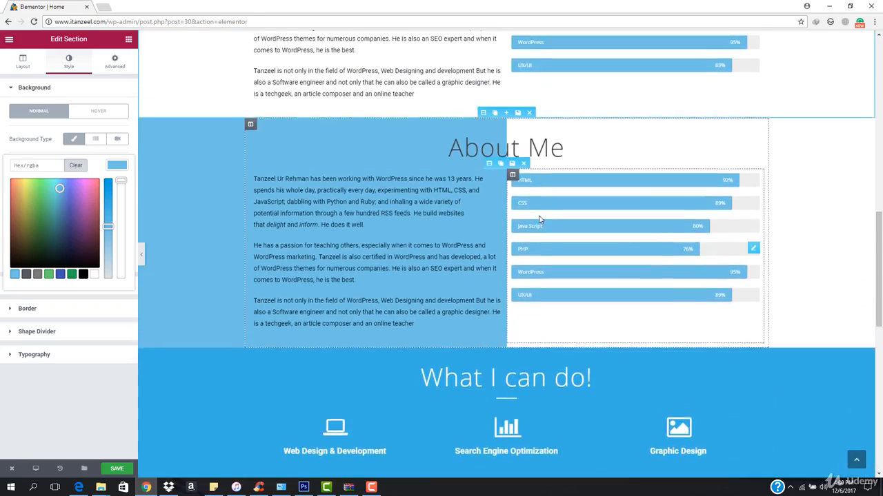
pyautogui.scroll(3, 508, 256)
pyautogui.scroll(4, 508, 240)
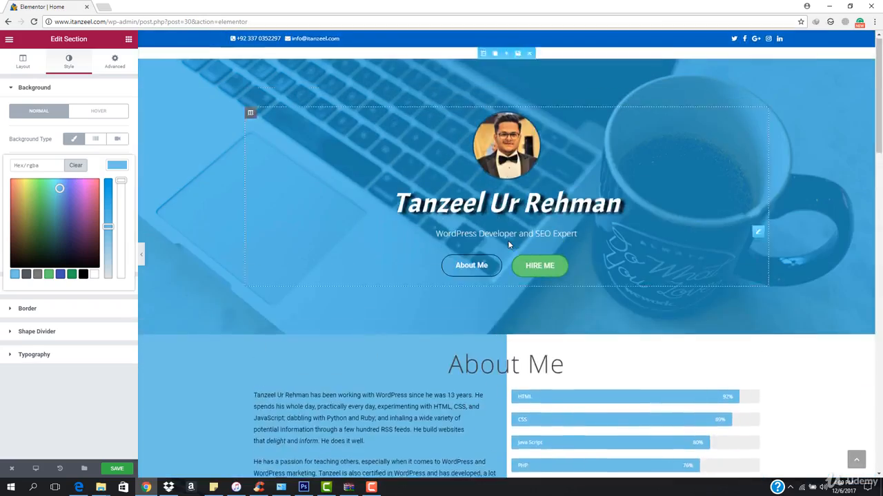
pyautogui.scroll(-3, 275, 255)
pyautogui.scroll(-3, 185, 255)
pyautogui.scroll(-1, 185, 255)
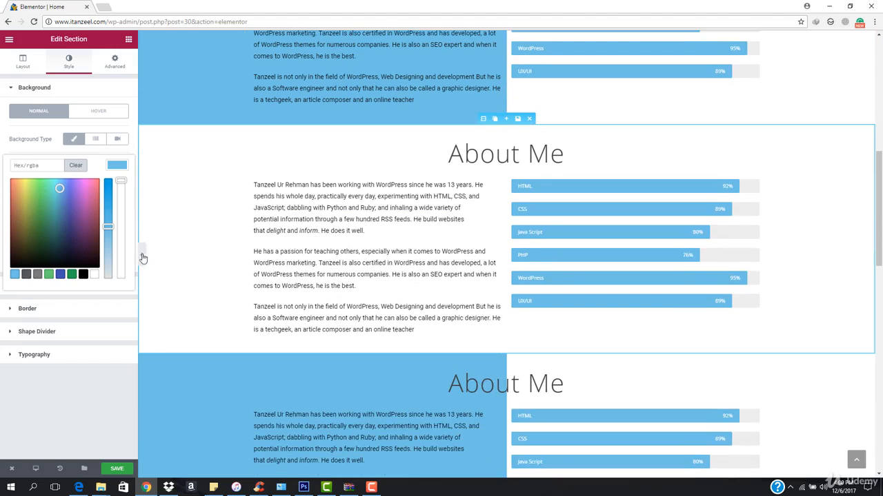
pyautogui.click(142, 255)
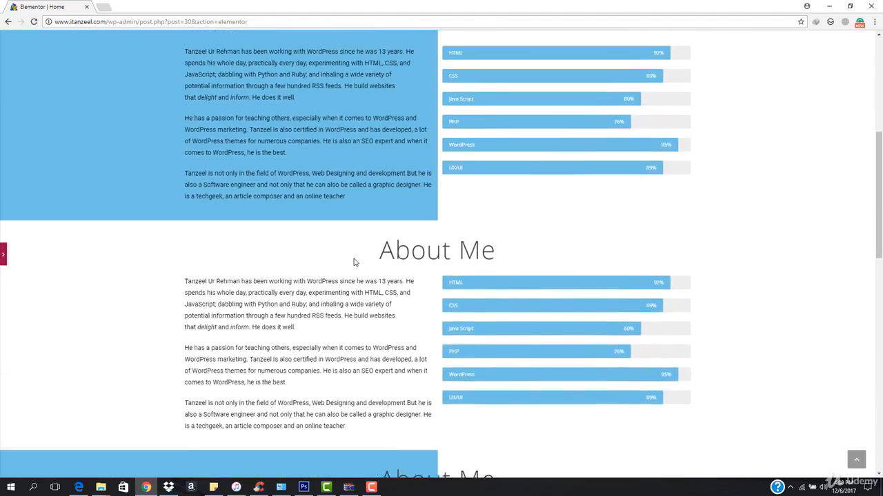
pyautogui.scroll(-1, 353, 262)
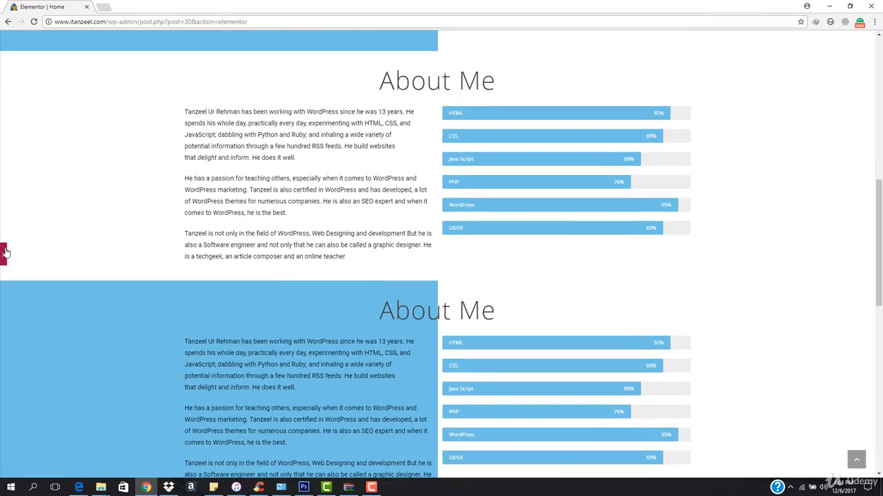
pyautogui.click(3, 254)
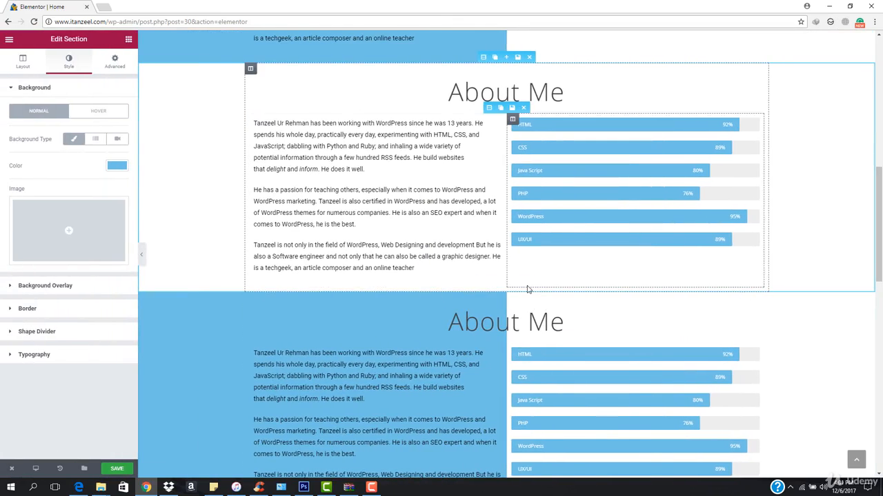
# Step: Delete the extra two-color About Me copy above the What I can do! section and review the two remaining versions
pyautogui.click(532, 290)
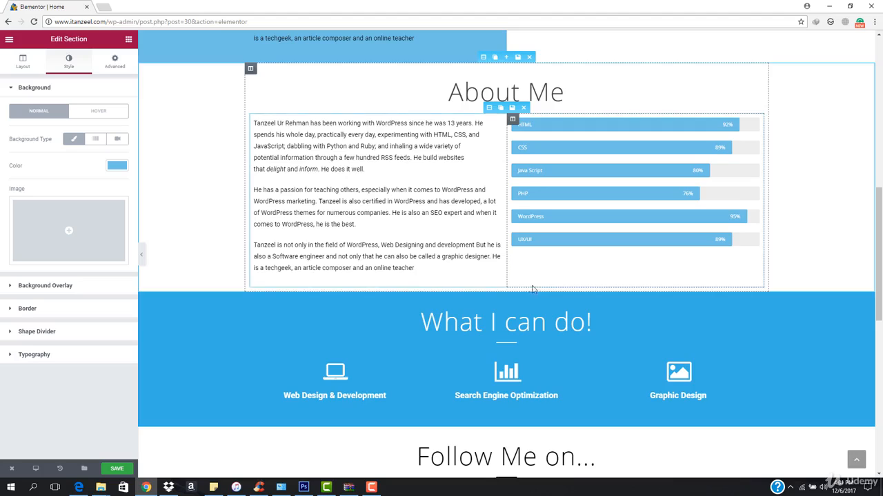
pyautogui.scroll(4, 532, 290)
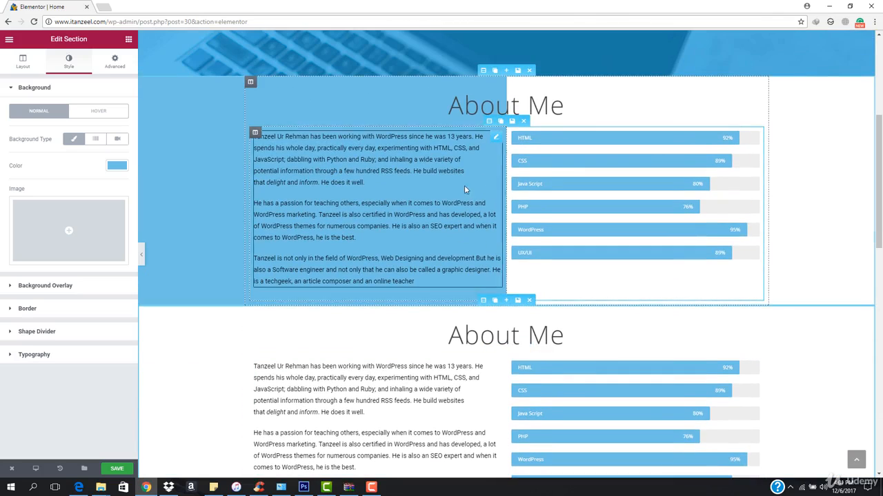
pyautogui.scroll(-1, 402, 225)
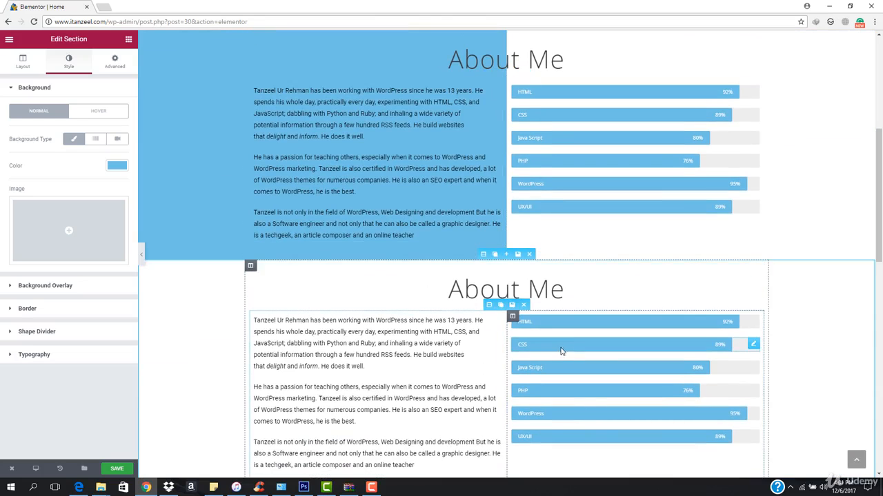
pyautogui.scroll(-1, 564, 345)
pyautogui.scroll(1, 486, 315)
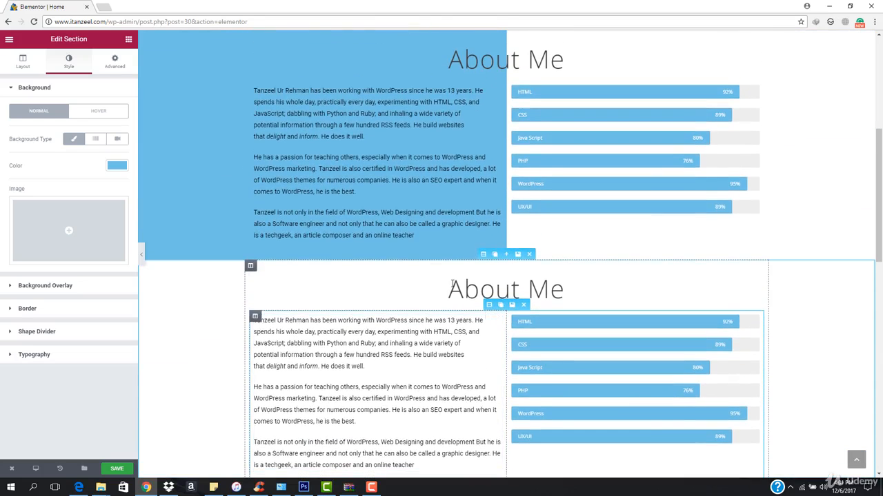
pyautogui.scroll(1, 321, 252)
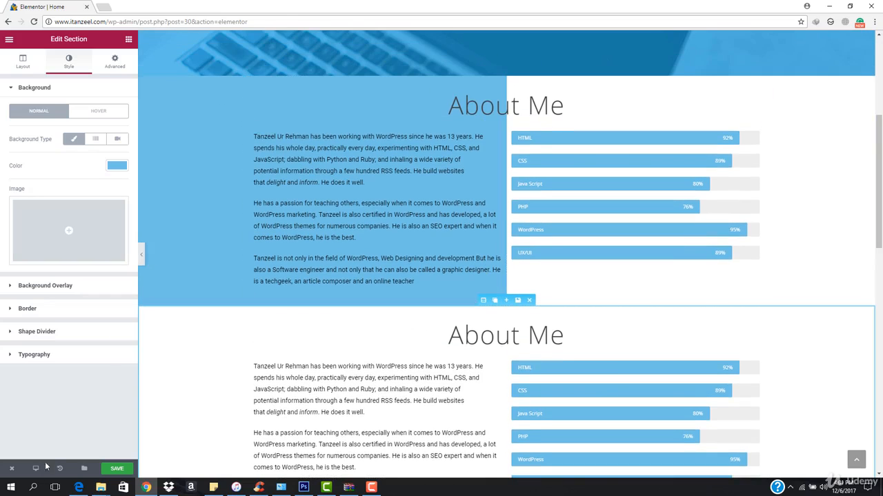
# Step: Switch the page preview to Mobile and compare how the two-color and plain About Me sections look
pyautogui.moveTo(36, 469)
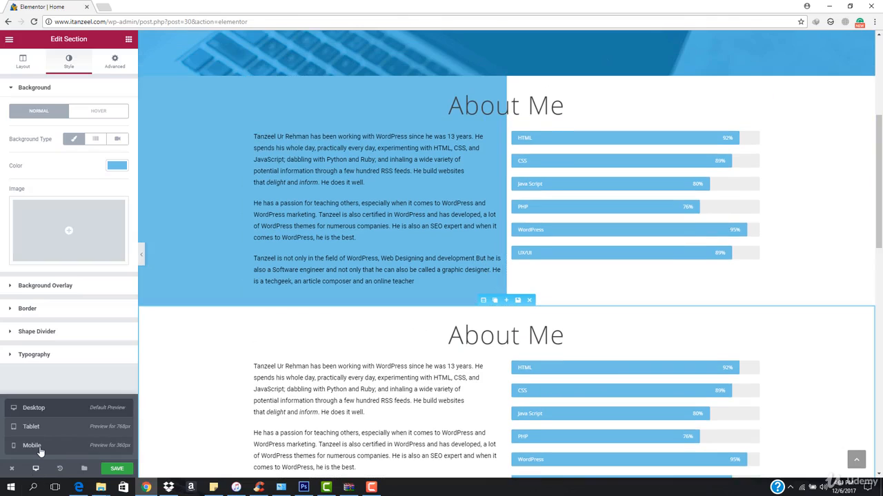
pyautogui.click(32, 445)
pyautogui.scroll(-5, 432, 290)
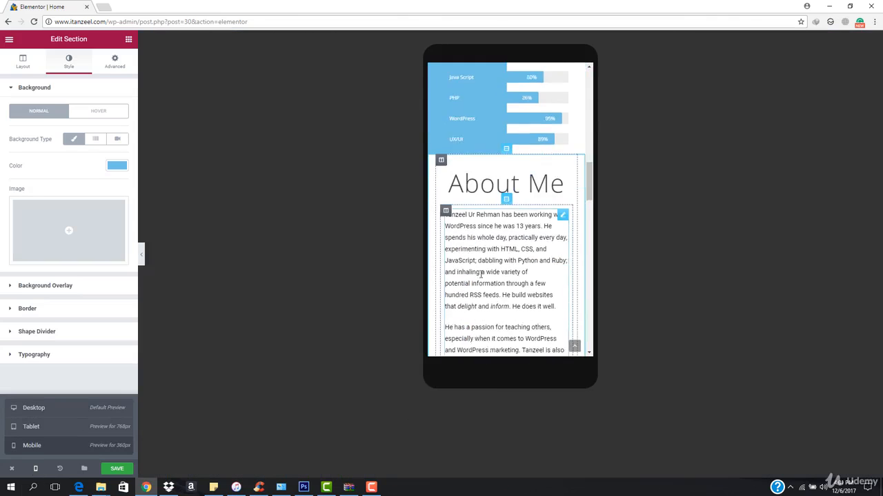
pyautogui.scroll(-5, 480, 274)
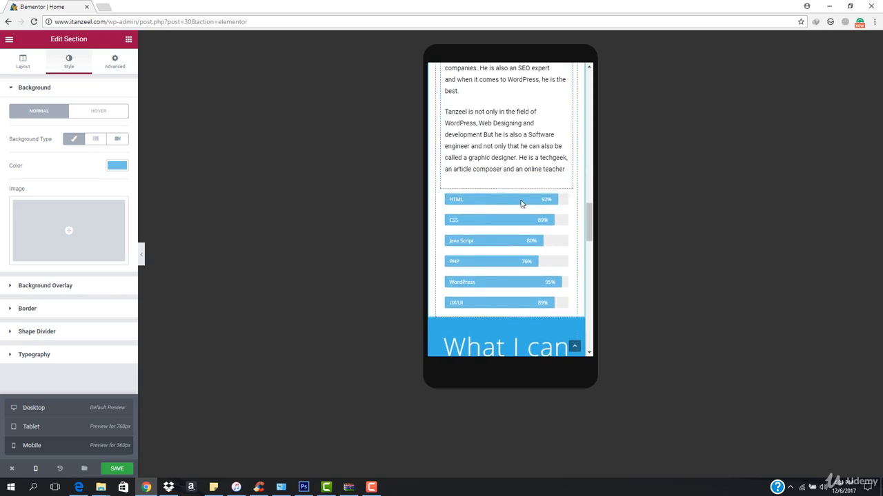
pyautogui.scroll(10, 478, 215)
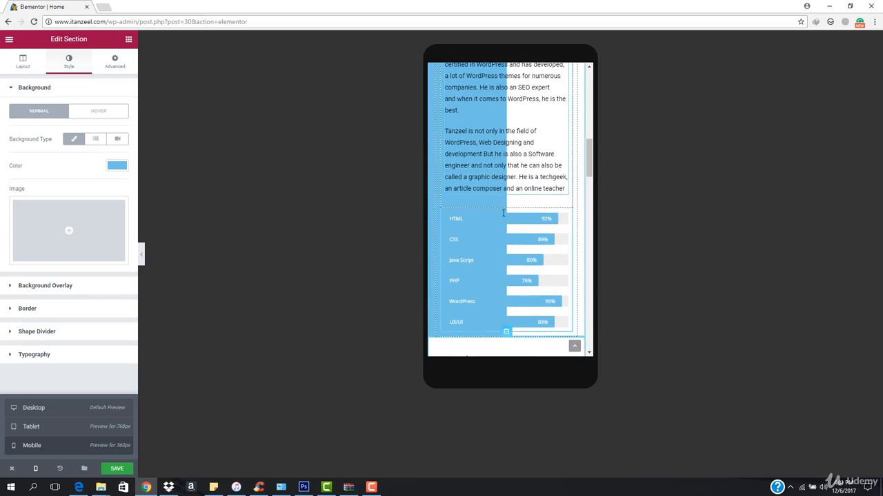
pyautogui.scroll(-3, 503, 212)
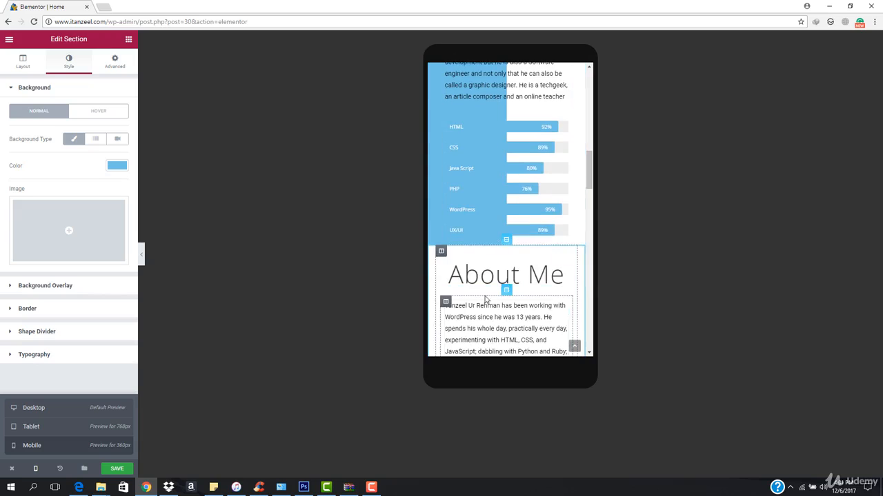
pyautogui.scroll(-3, 485, 298)
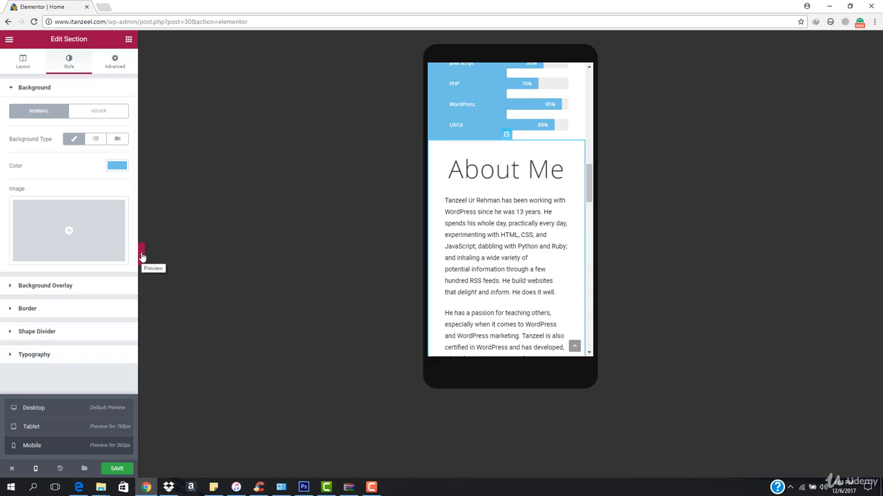
# Step: Switch the page preview back to Desktop and compare the two About Me sections with each other
pyautogui.click(48, 408)
pyautogui.scroll(4, 387, 324)
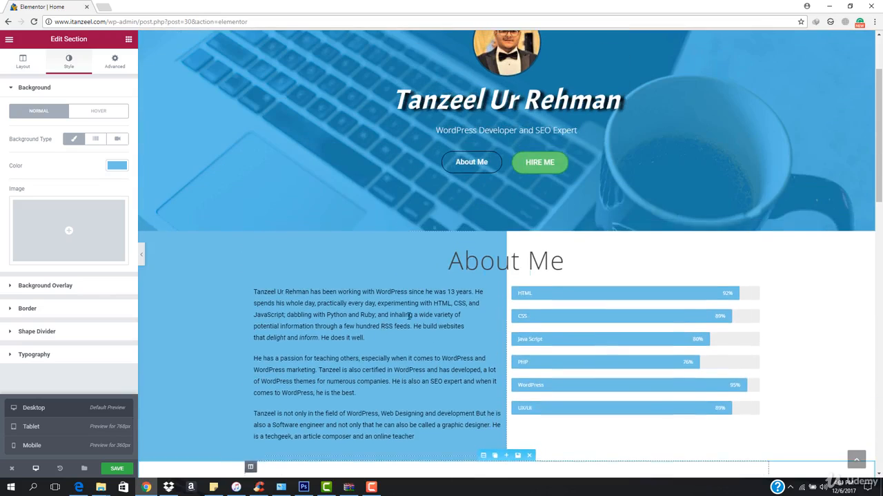
pyautogui.scroll(-7, 495, 310)
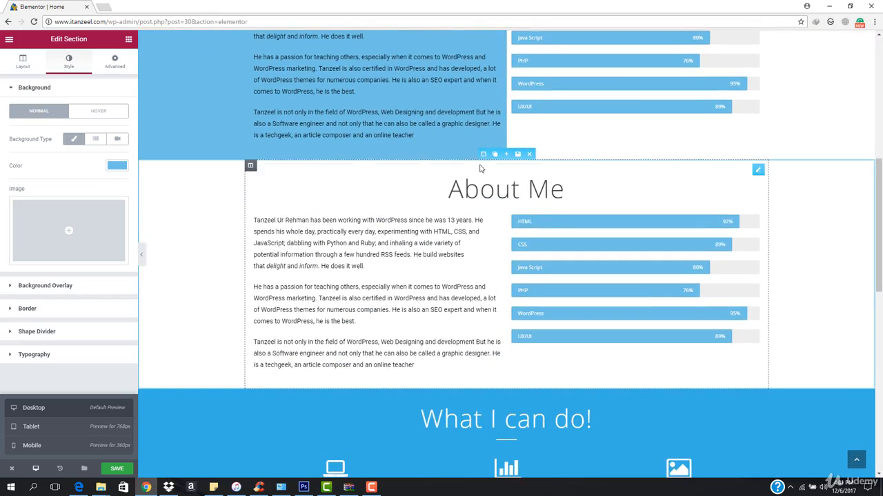
pyautogui.scroll(2, 459, 254)
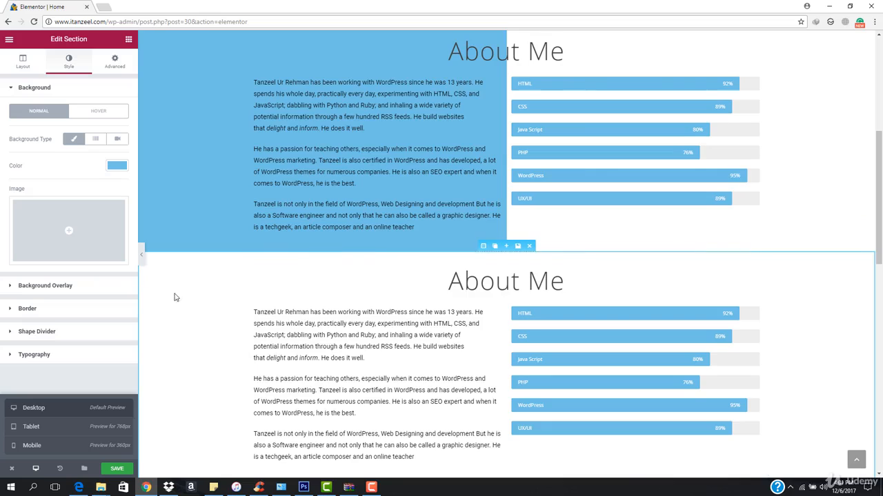
pyautogui.scroll(-3, 173, 296)
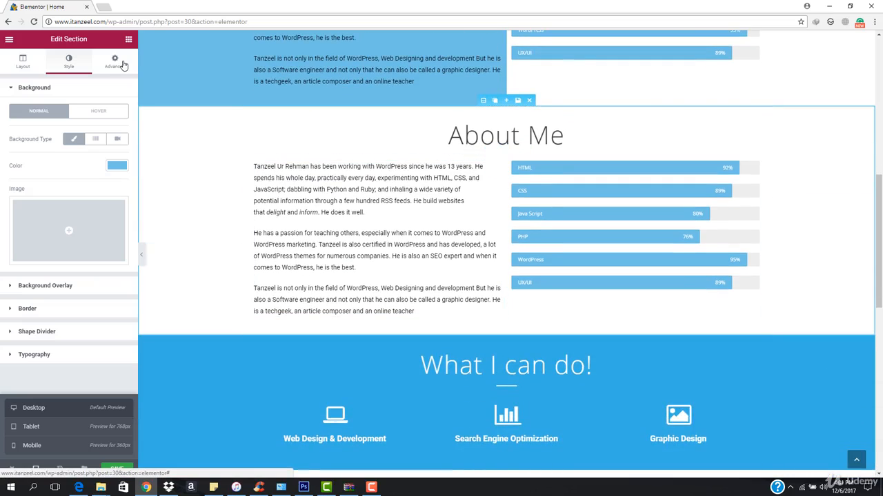
# Step: Set the plain-background About Me section's responsive visibility to hide on desktop and tablet
pyautogui.click(115, 63)
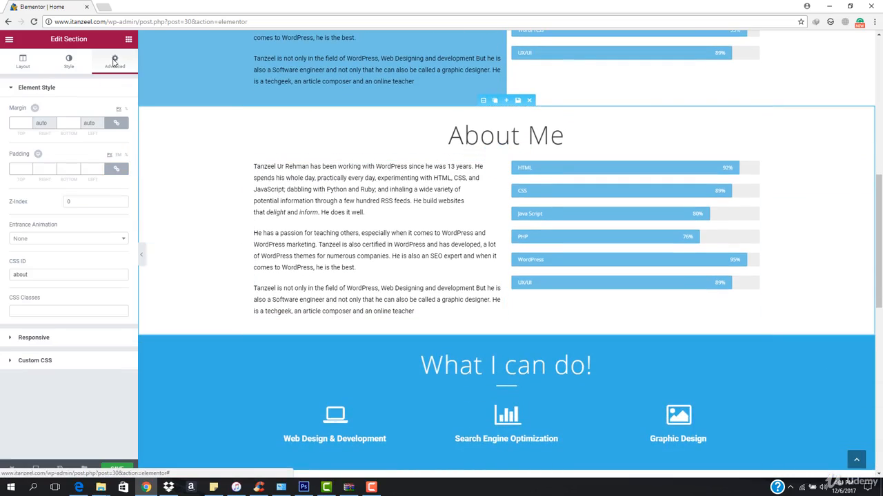
pyautogui.click(27, 337)
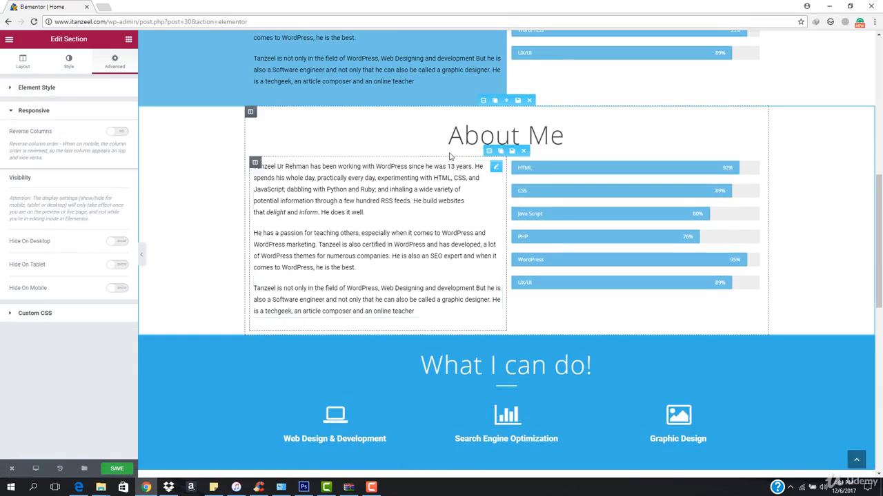
pyautogui.click(114, 242)
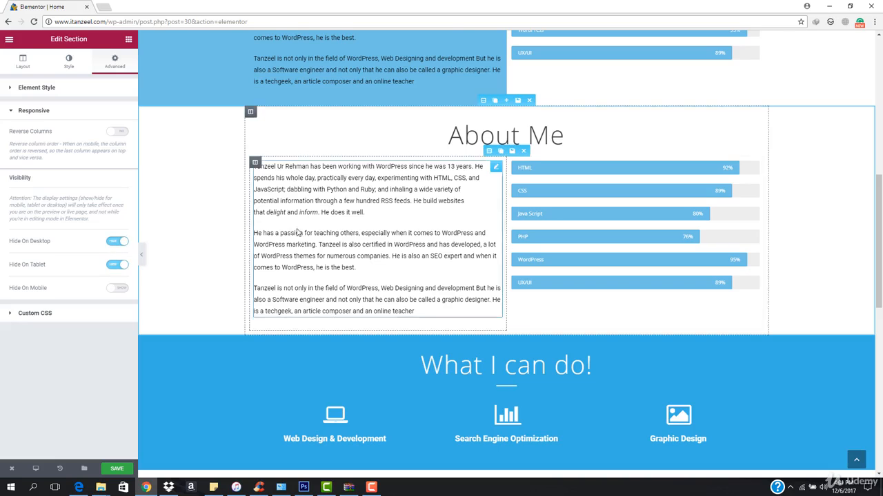
# Step: Set the two-color About Me section's responsive visibility to hide on mobile
pyautogui.scroll(3, 486, 66)
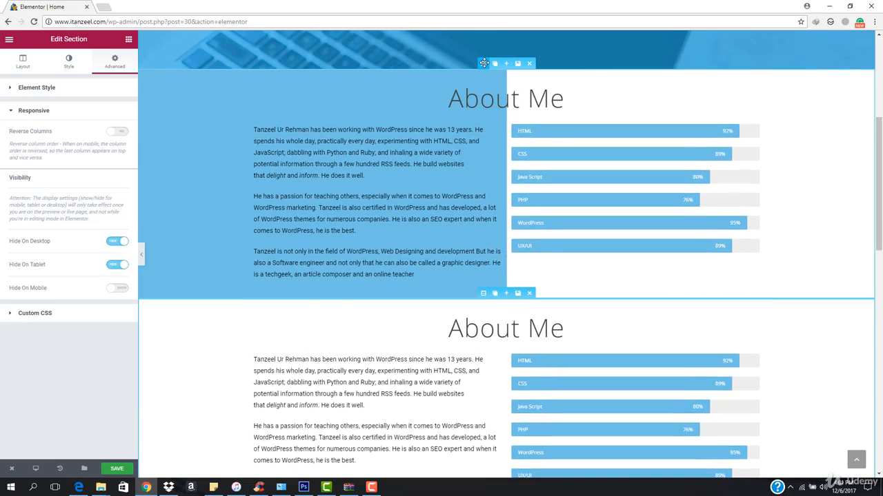
pyautogui.click(485, 63)
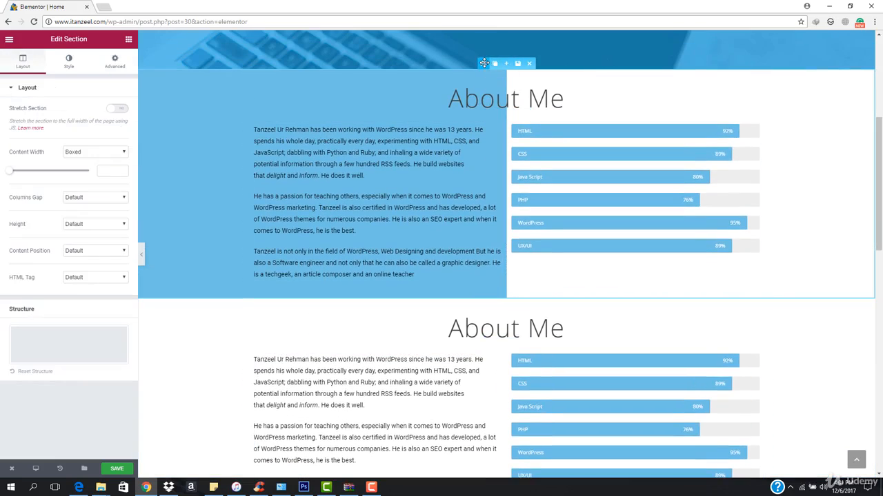
pyautogui.click(111, 62)
pyautogui.click(34, 338)
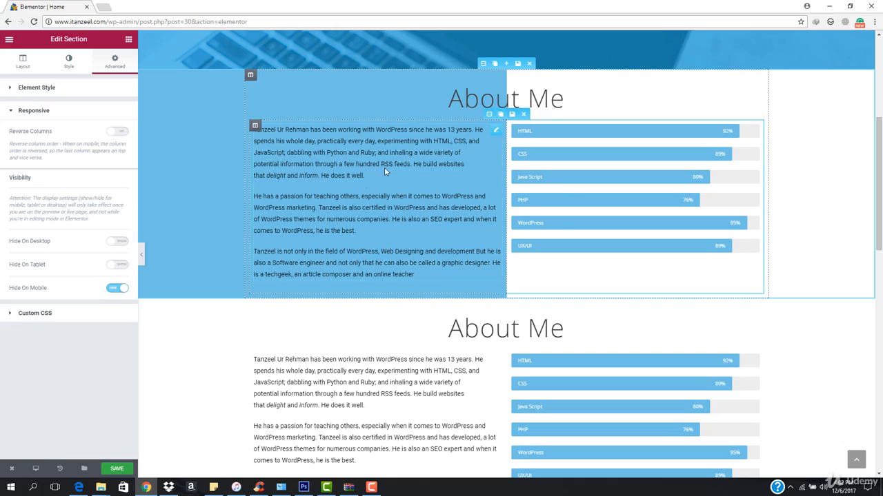
# Step: Check both About Me sections in the desktop preview without the editing controls
pyautogui.scroll(-3, 389, 370)
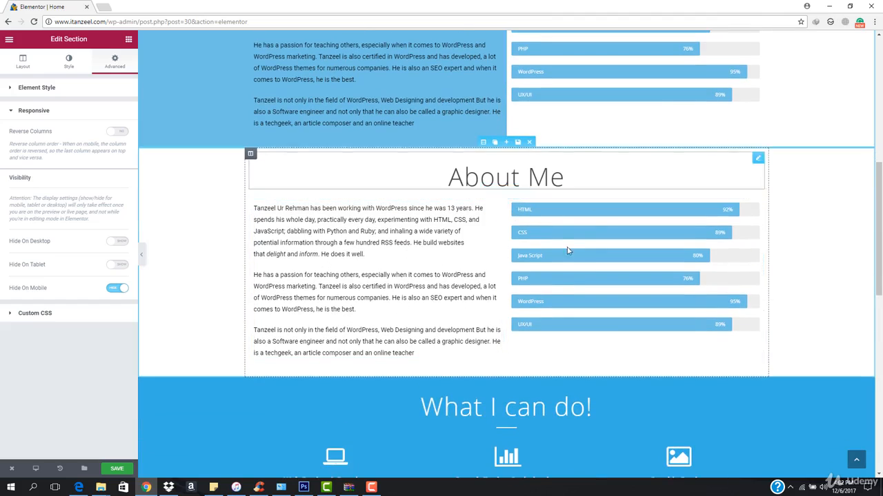
pyautogui.click(142, 255)
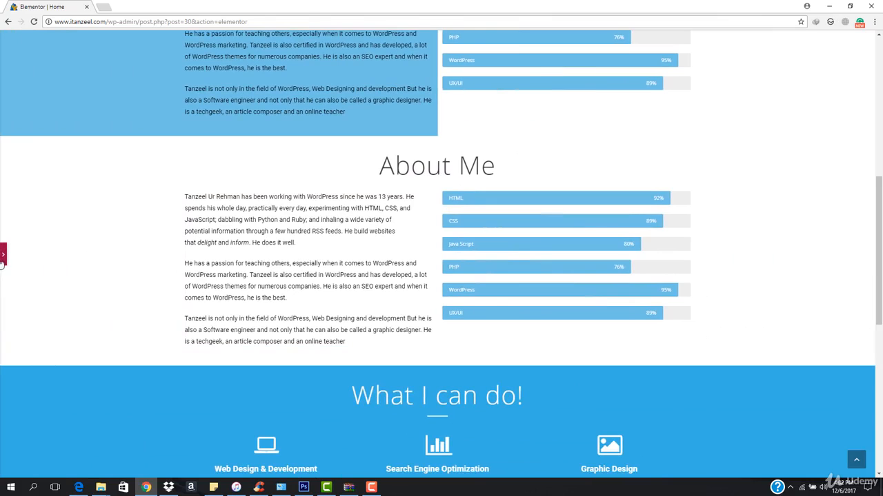
pyautogui.click(4, 253)
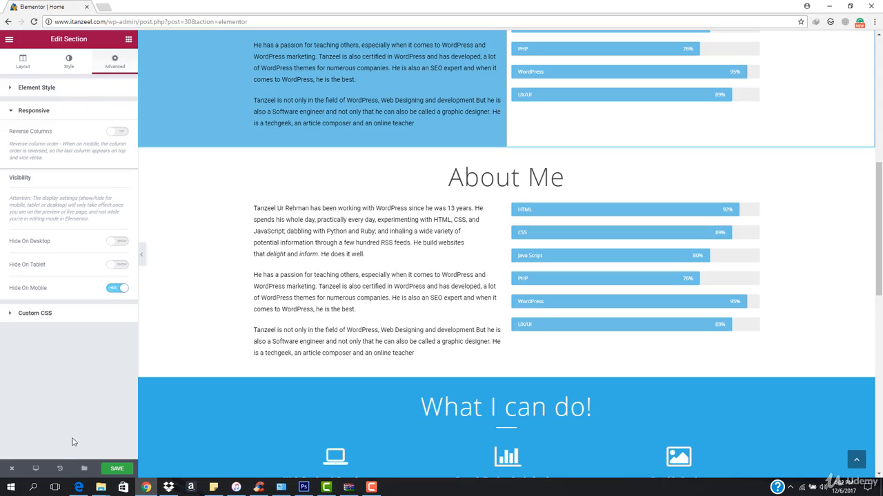
# Step: Switch the page preview to Tablet and inspect both About Me sections without the editing controls
pyautogui.click(38, 469)
pyautogui.click(52, 432)
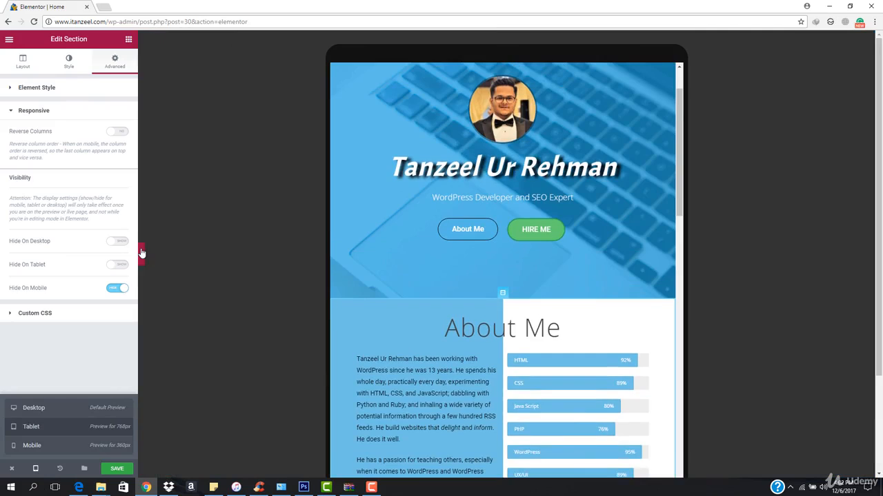
pyautogui.click(141, 254)
pyautogui.scroll(-8, 338, 235)
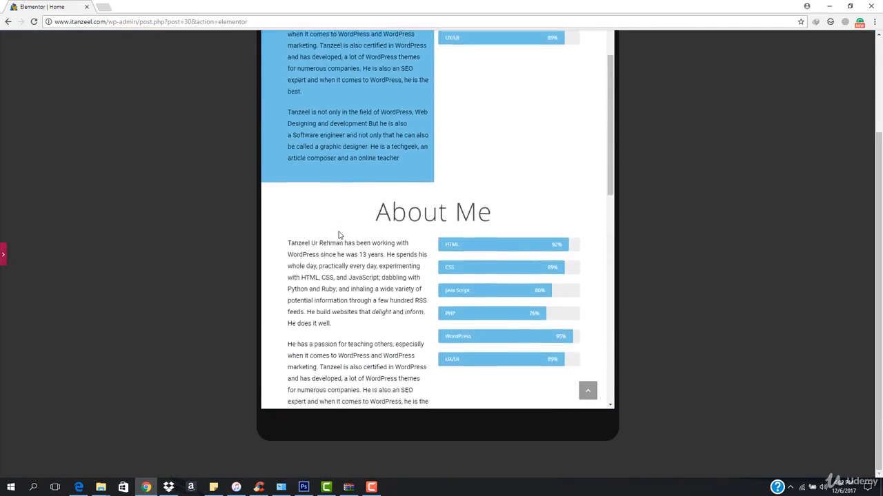
pyautogui.scroll(-2, 338, 235)
pyautogui.click(2, 255)
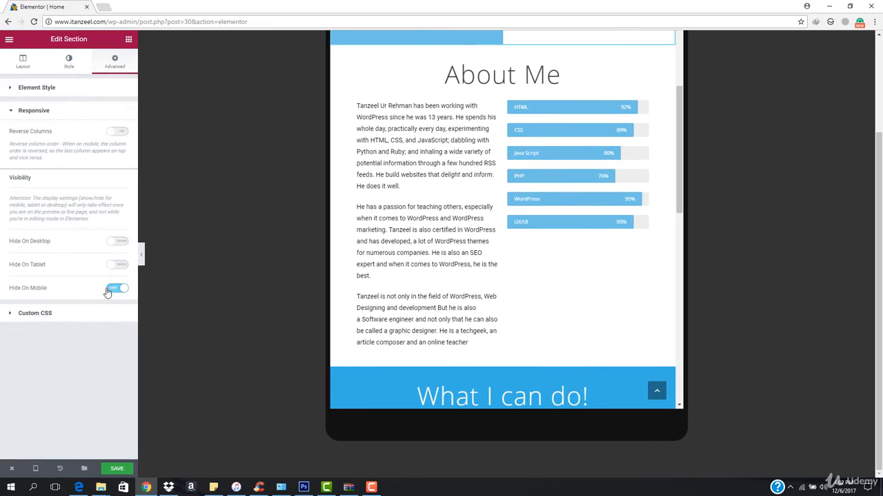
# Step: Switch the page preview to Mobile and review the About Me area and its neighbouring sections without the editing controls
pyautogui.click(35, 469)
pyautogui.click(42, 452)
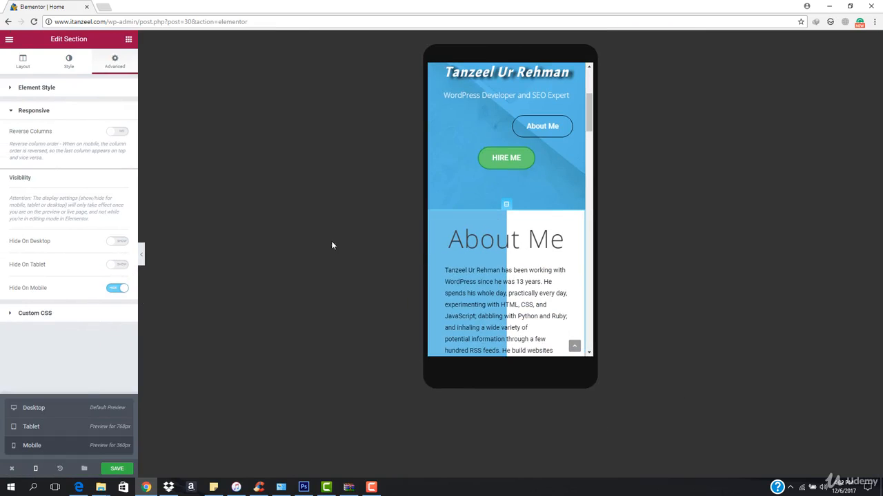
pyautogui.click(143, 258)
pyautogui.scroll(-2, 414, 242)
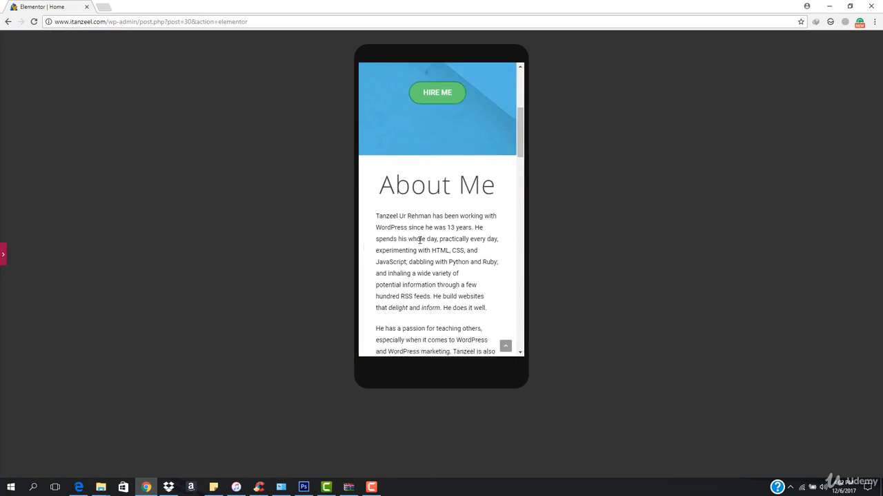
pyautogui.scroll(-5, 419, 240)
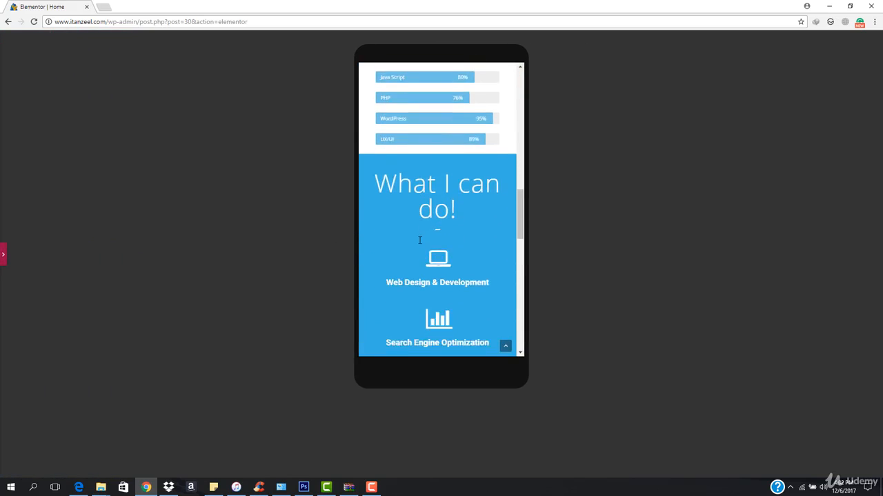
pyautogui.scroll(2, 419, 240)
pyautogui.scroll(5, 419, 240)
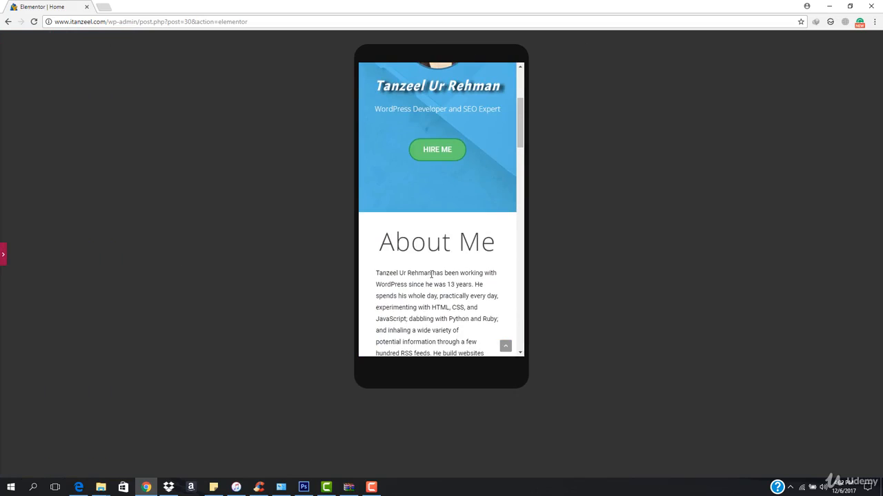
pyautogui.scroll(-4, 430, 262)
pyautogui.scroll(2, 414, 249)
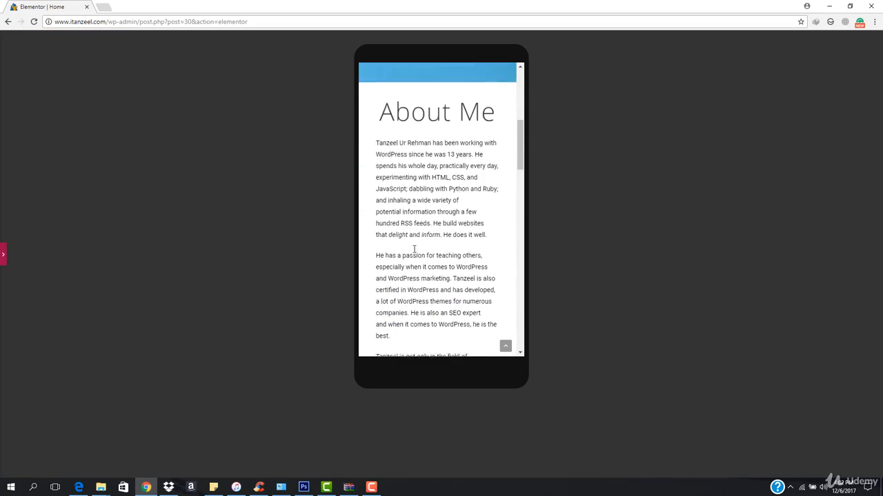
pyautogui.scroll(2, 430, 215)
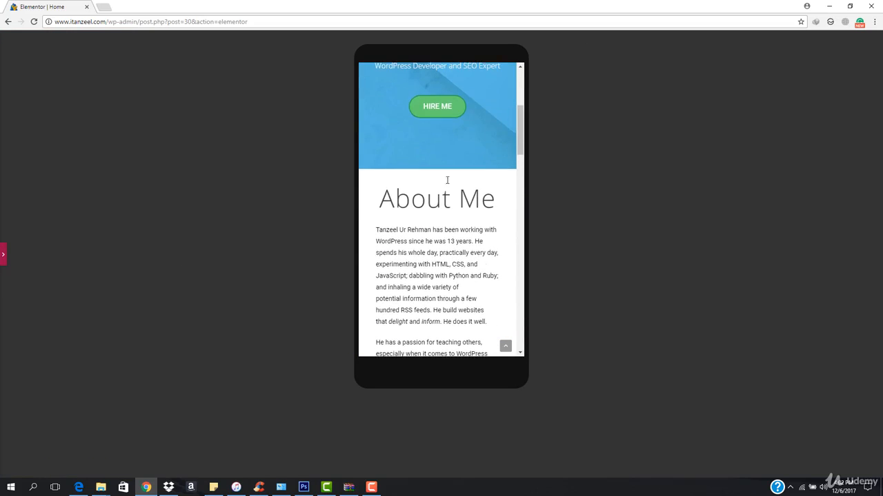
pyautogui.click(2, 252)
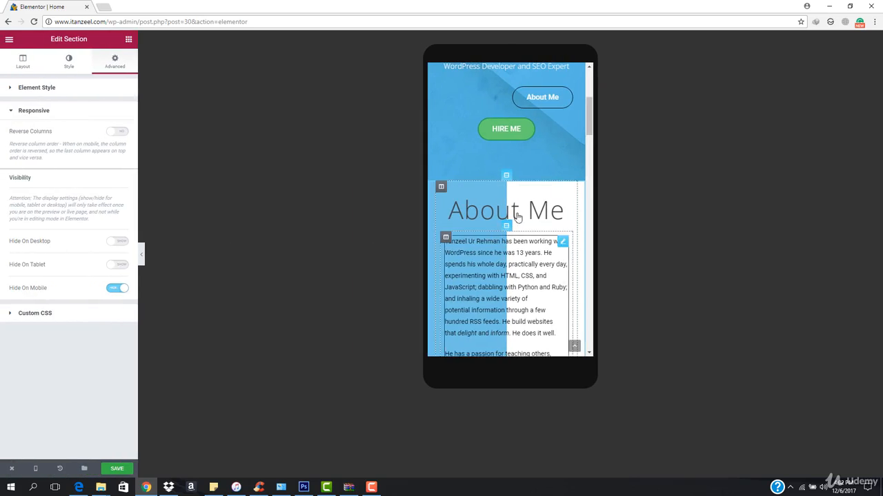
# Step: Open the plain About Me section's responsive settings in the mobile preview and review its visibility options
pyautogui.scroll(-1, 517, 221)
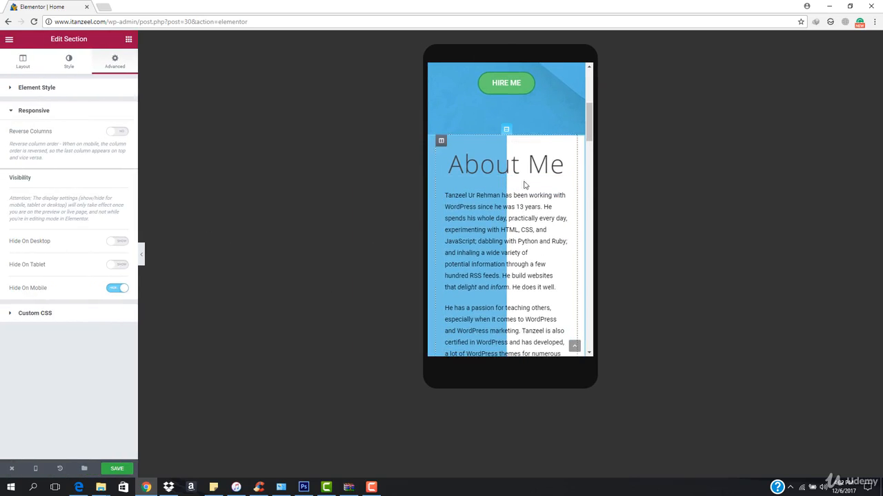
pyautogui.scroll(-8, 504, 179)
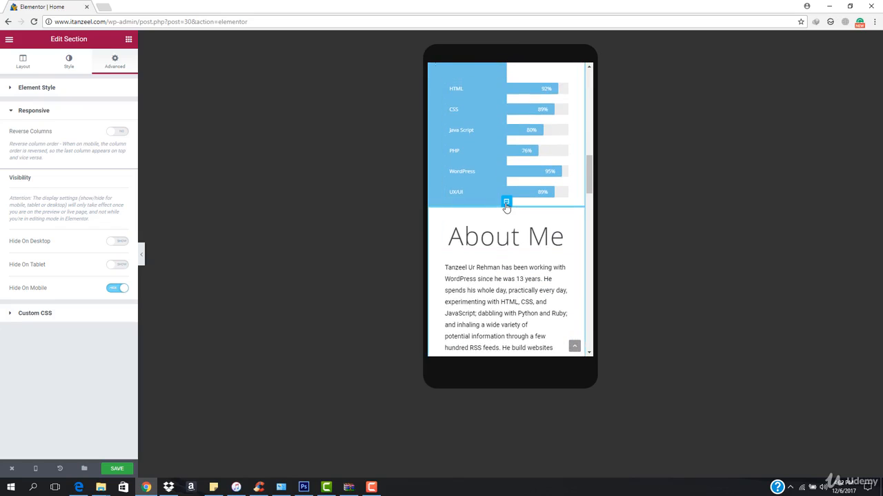
pyautogui.click(506, 201)
pyautogui.click(111, 65)
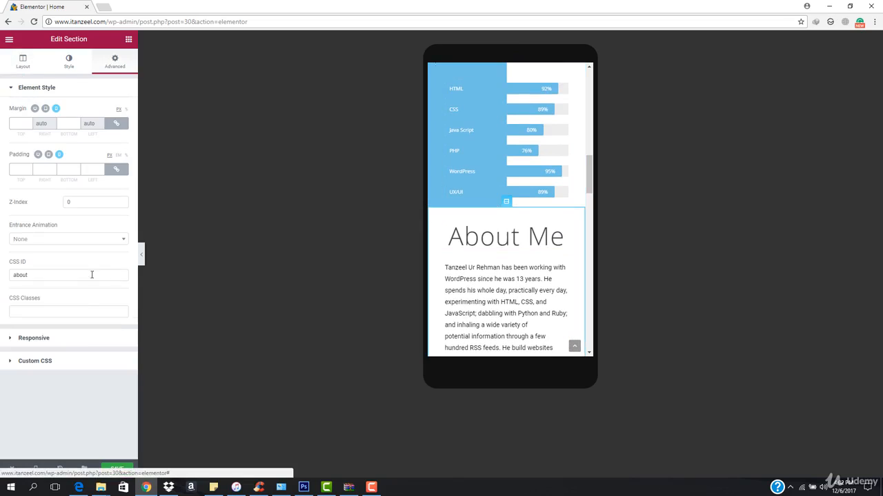
pyautogui.click(66, 343)
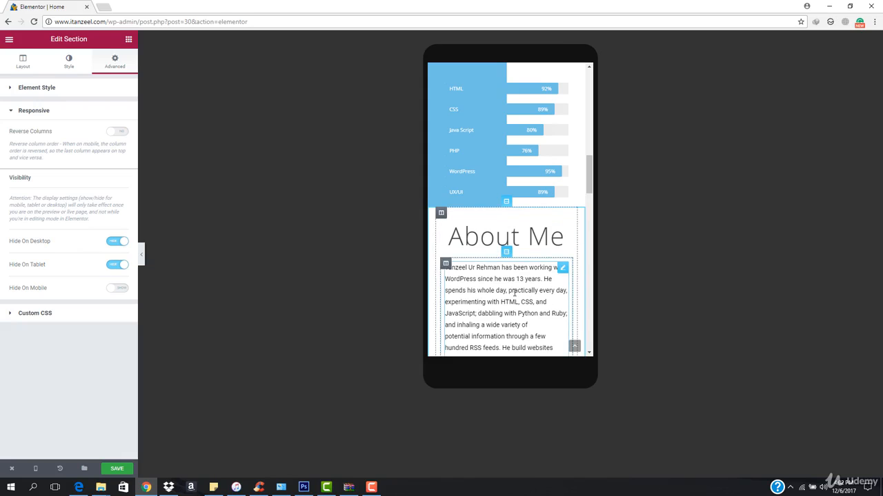
# Step: Return the page preview to Tablet and check the plain About Me section with and without the editing controls
pyautogui.click(35, 468)
pyautogui.click(54, 434)
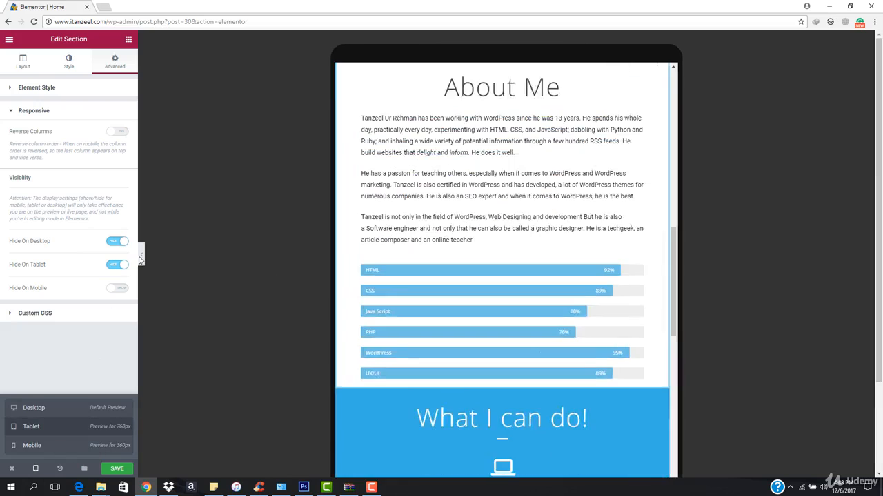
pyautogui.click(141, 253)
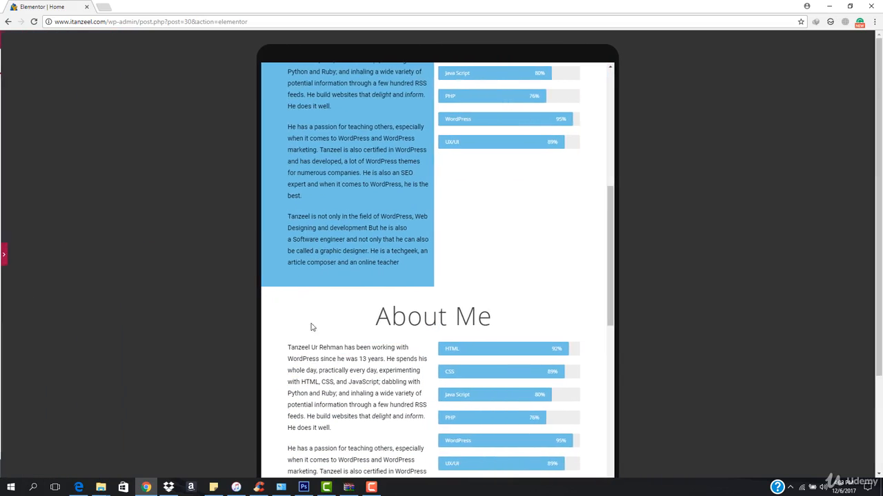
pyautogui.scroll(-3, 429, 340)
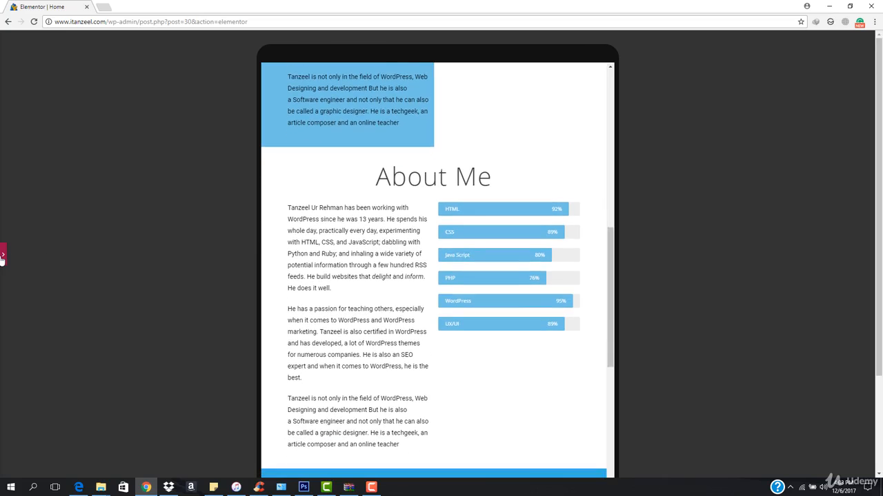
pyautogui.click(2, 256)
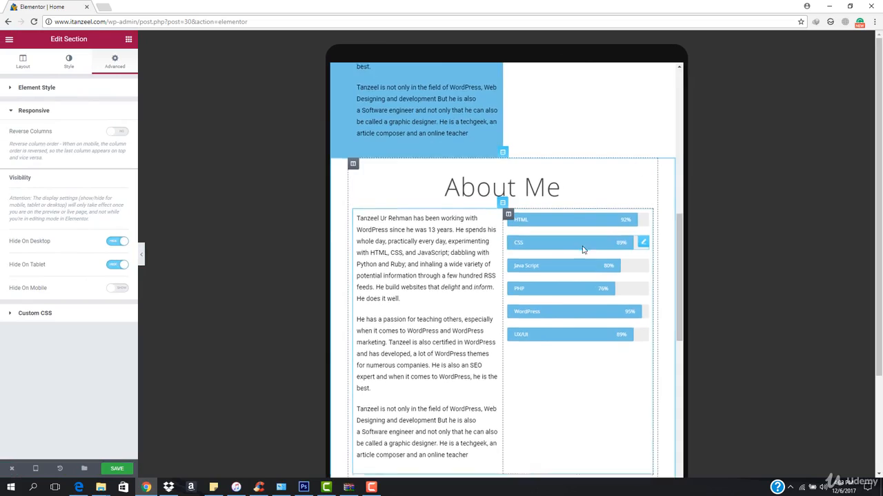
pyautogui.scroll(-2, 584, 248)
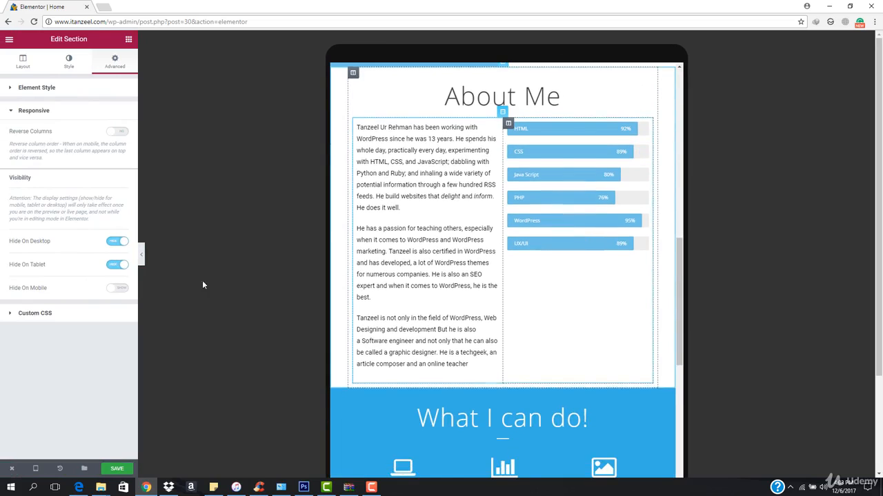
# Step: Save the page and open itanzeel.com in a new browser tab to check the live About Me section
pyautogui.click(114, 470)
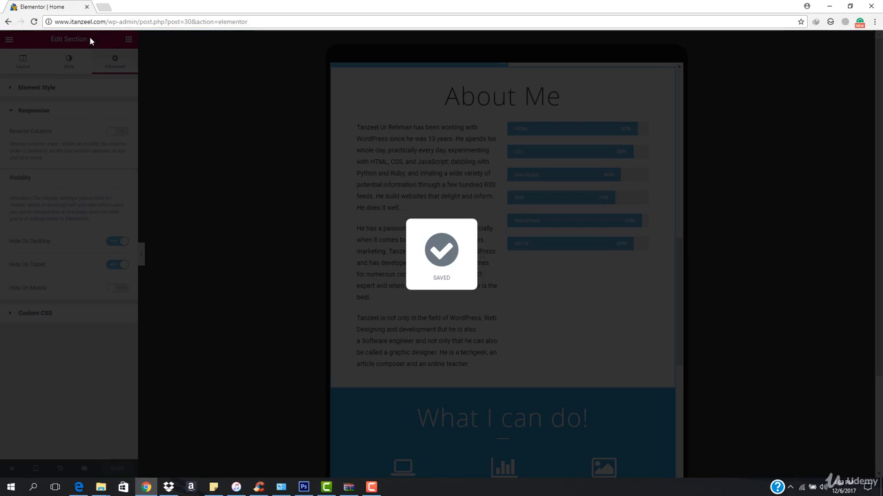
pyautogui.click(104, 7)
pyautogui.write('itanzeel.com')
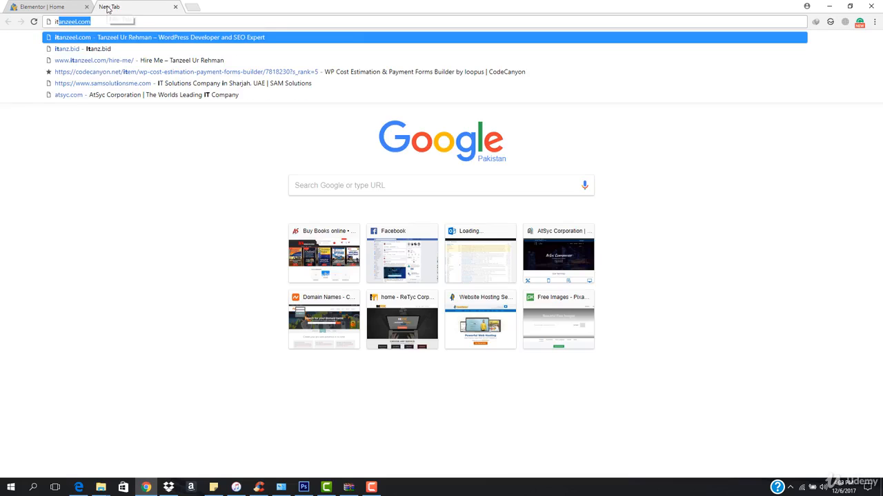
pyautogui.press('Return')
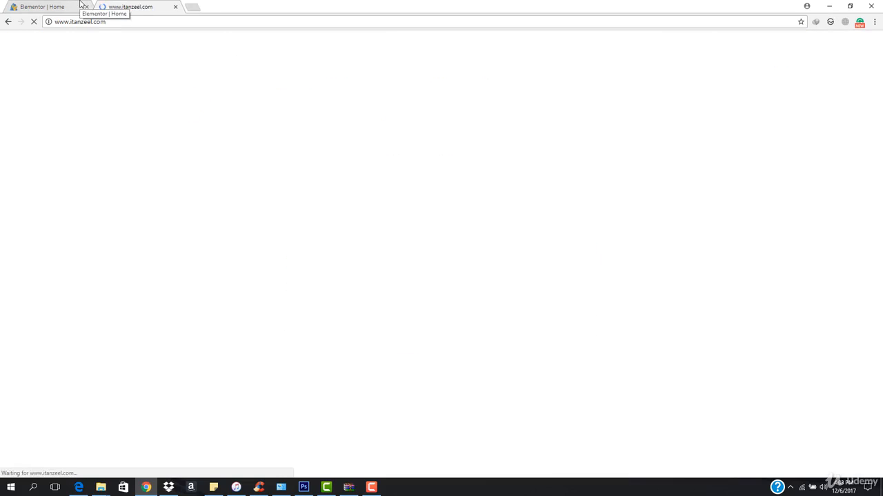
pyautogui.scroll(-2, 436, 202)
pyautogui.scroll(-4, 437, 202)
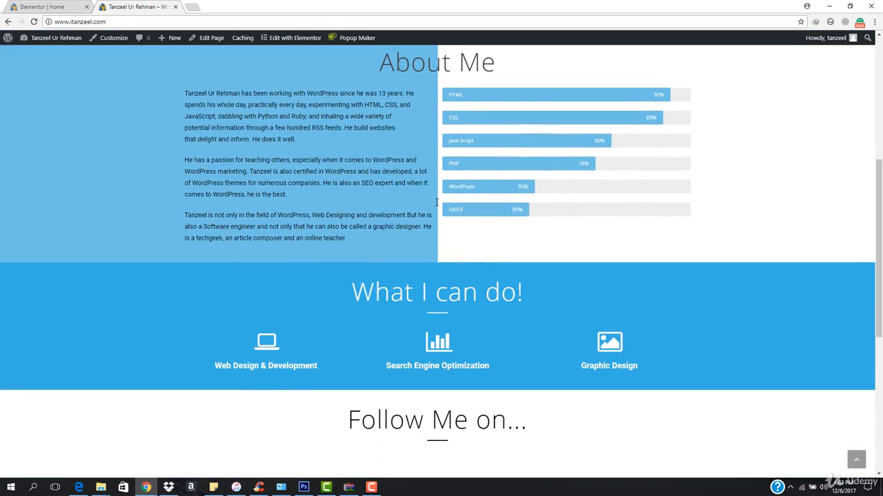
pyautogui.scroll(2, 437, 207)
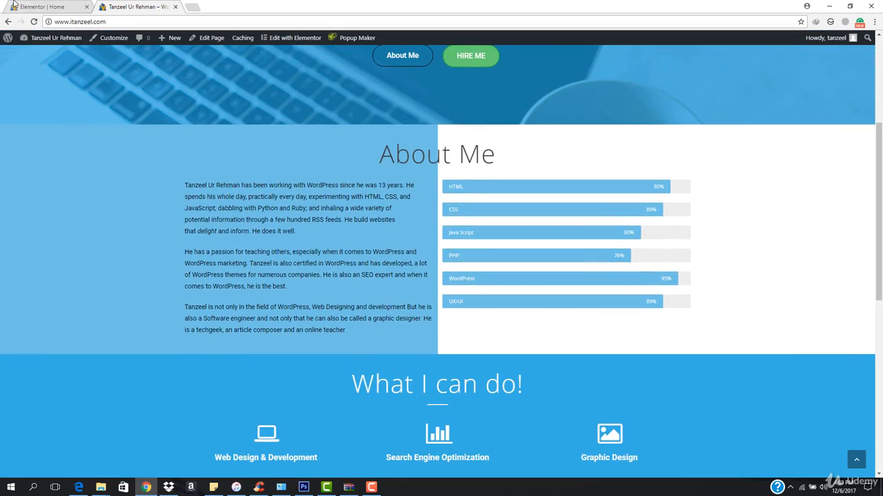
# Step: Switch back to the Elementor editor and look over the two About Me sections in the tablet preview
pyautogui.click(14, 5)
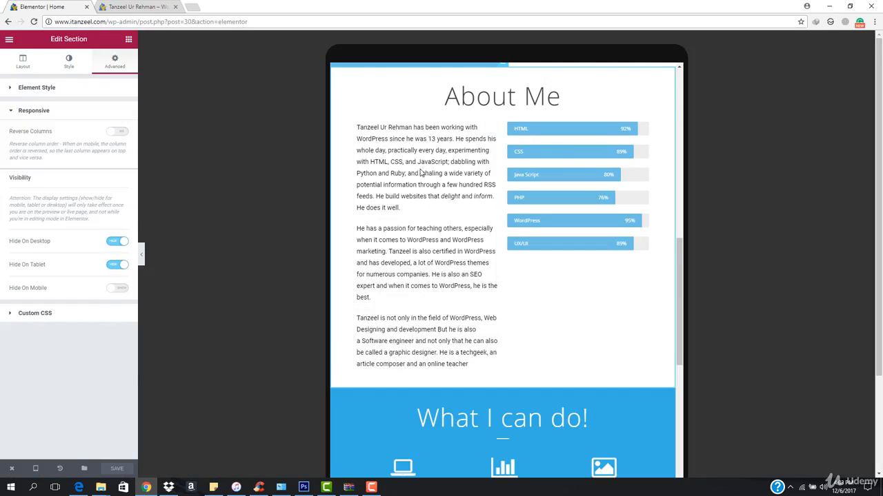
pyautogui.scroll(3, 417, 176)
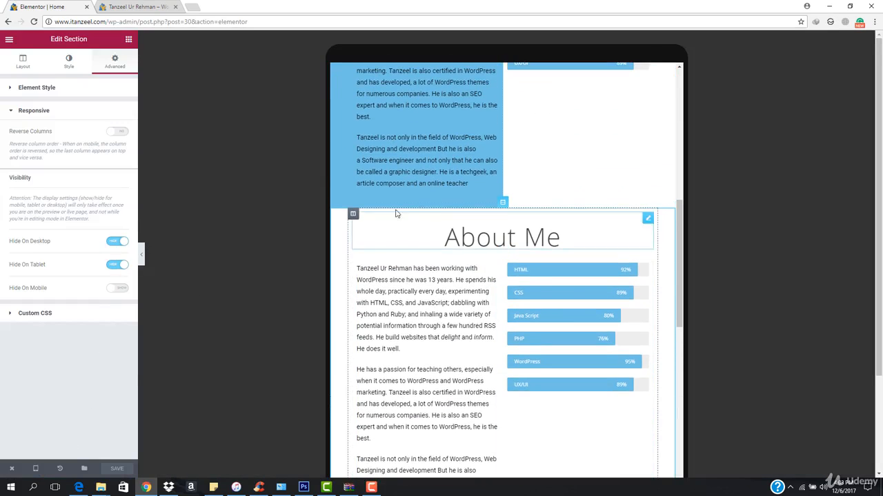
# Step: Switch to the live itanzeel.com page, restore its browser window and narrow it to mobile width to examine the About Me section
pyautogui.click(138, 6)
pyautogui.scroll(2, 432, 242)
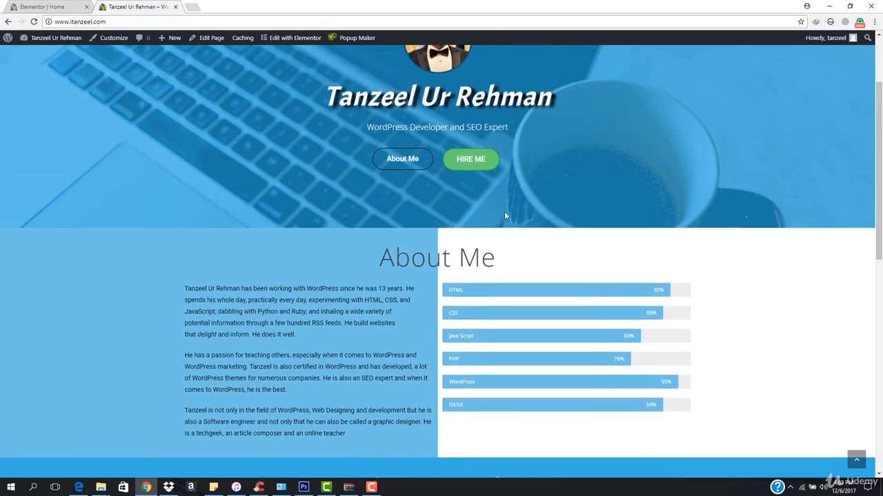
pyautogui.click(857, 6)
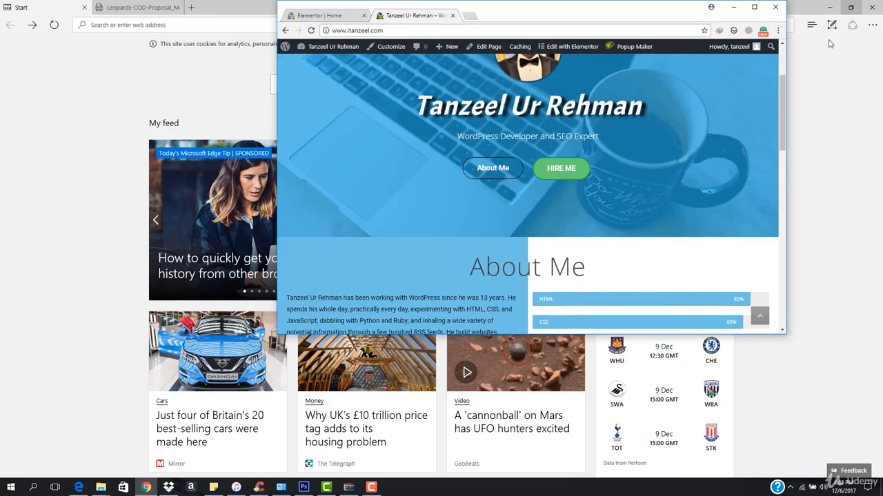
pyautogui.scroll(-3, 644, 191)
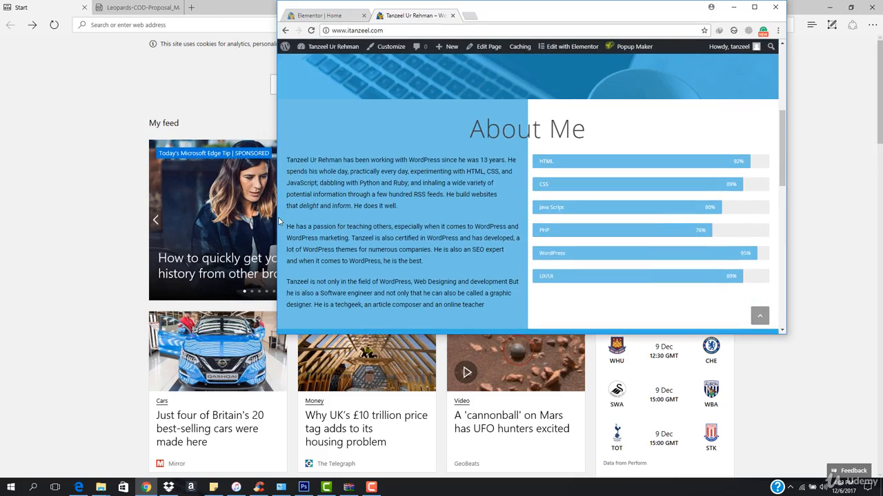
pyautogui.moveTo(275, 217); pyautogui.dragTo(454, 221)
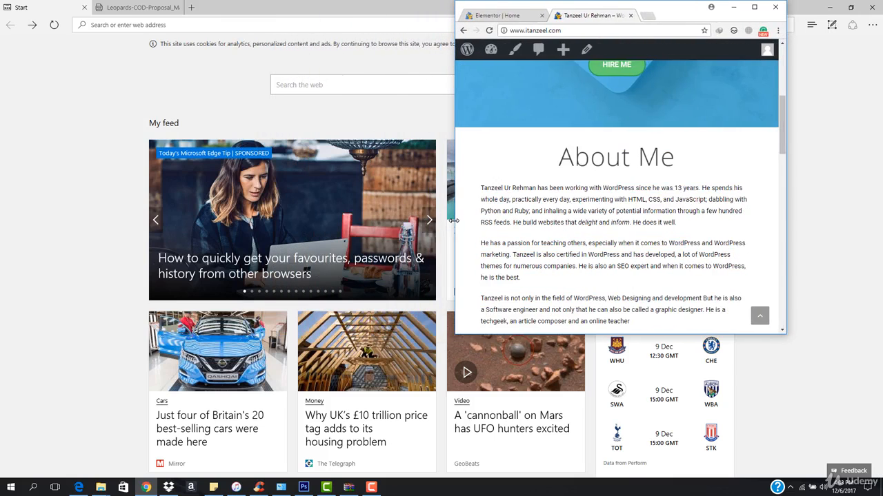
pyautogui.scroll(-4, 485, 211)
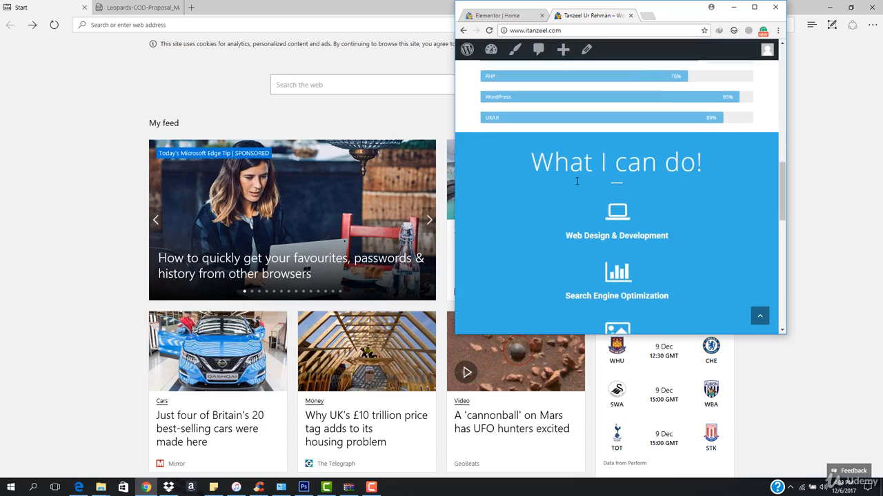
pyautogui.scroll(3, 577, 183)
pyautogui.scroll(5, 569, 197)
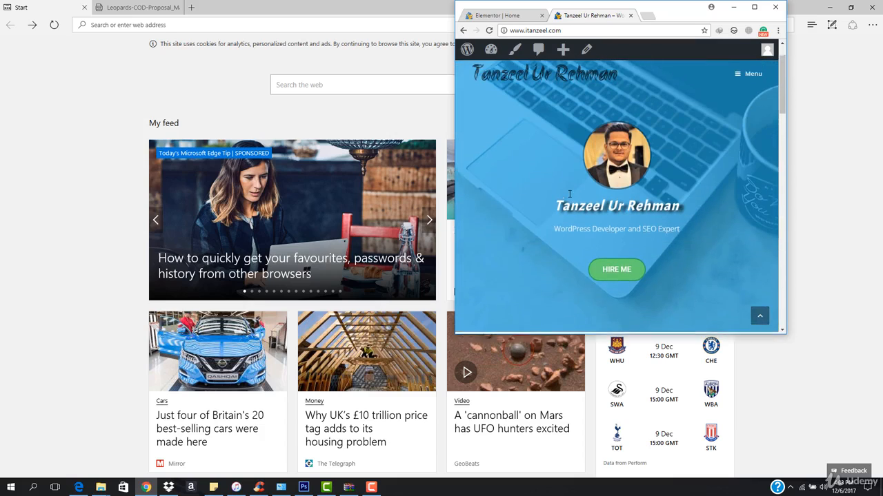
pyautogui.scroll(-1, 569, 197)
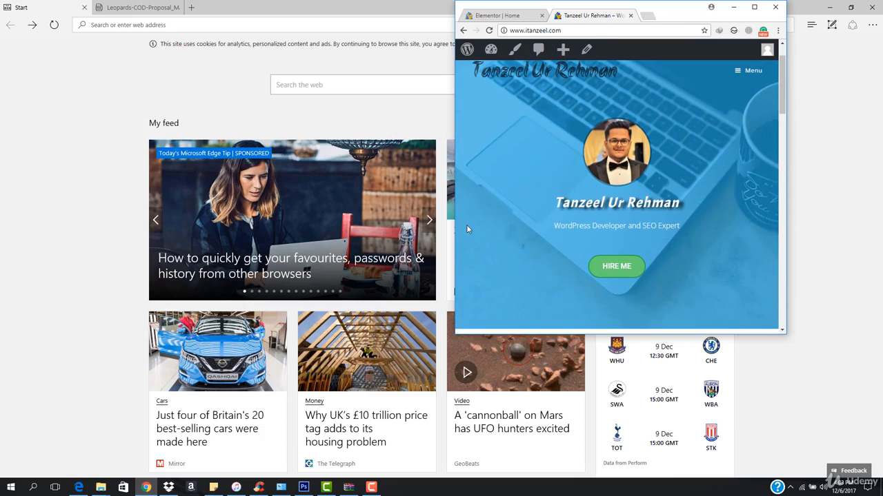
# Step: Widen and narrow the browser window again to compare the live About Me layouts, and maximize it
pyautogui.moveTo(454, 224); pyautogui.dragTo(325, 225)
pyautogui.scroll(-2, 407, 200)
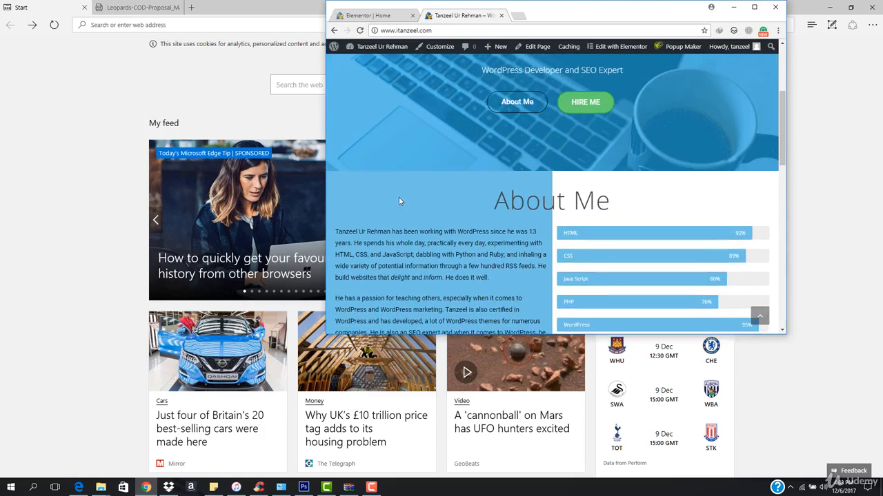
pyautogui.moveTo(325, 178); pyautogui.dragTo(453, 196)
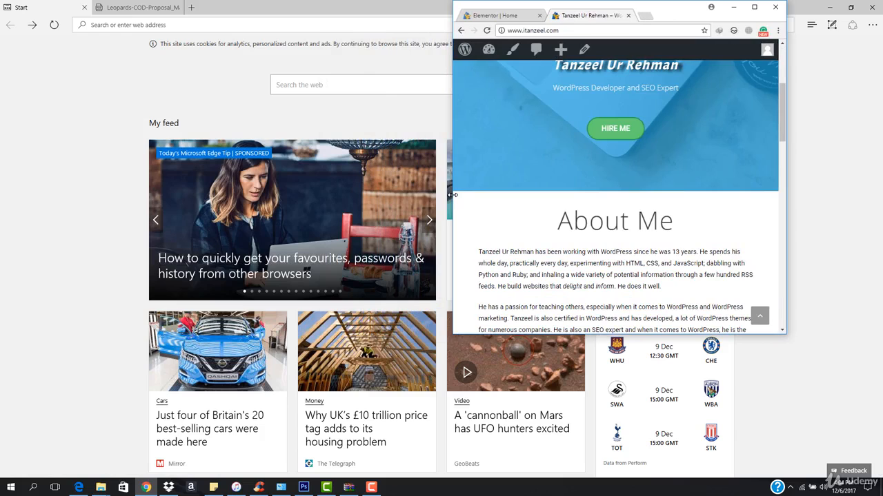
pyautogui.click(753, 7)
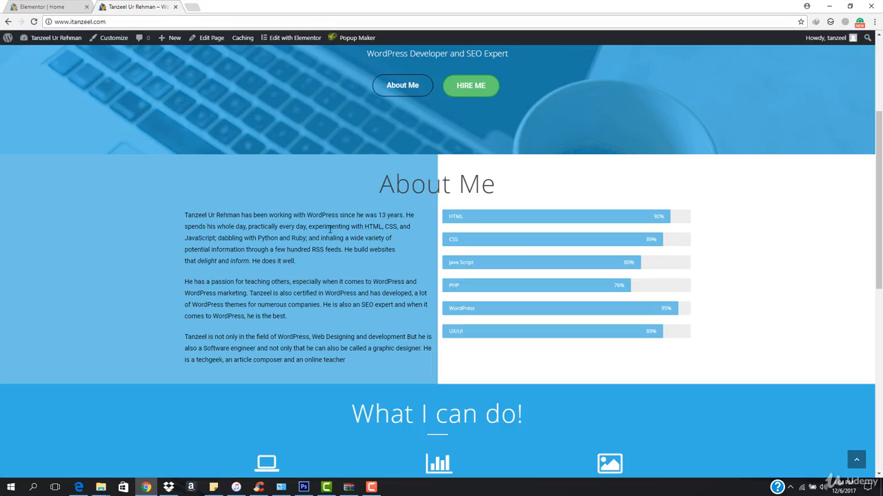
# Step: Return to the Elementor editor, switch the page preview to Mobile and review the sections down to Follow Me on..
pyautogui.click(26, 5)
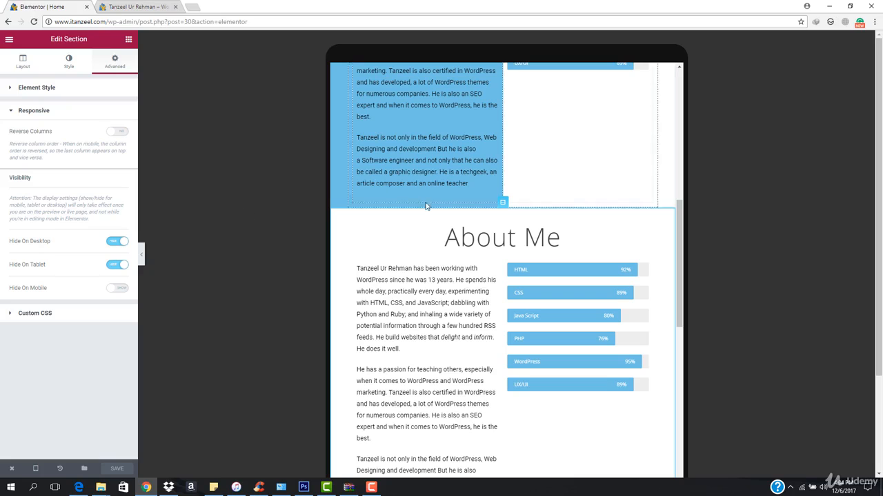
pyautogui.scroll(-1, 428, 210)
pyautogui.scroll(-3, 437, 249)
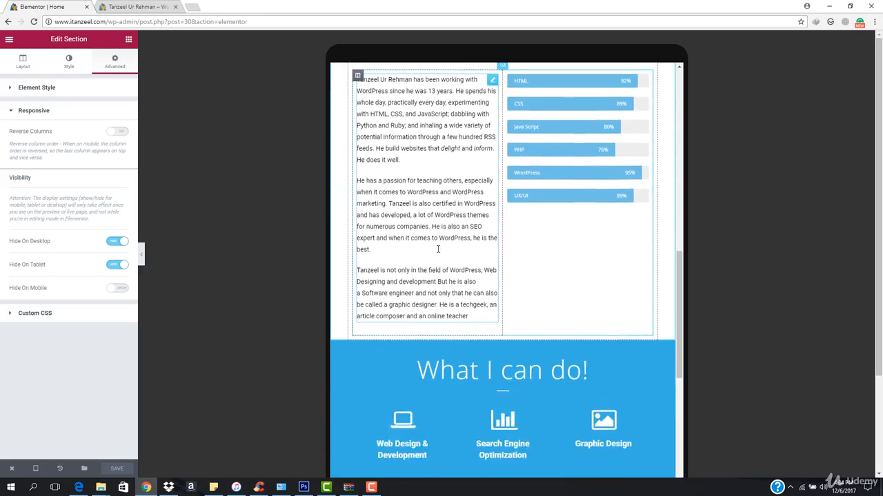
pyautogui.scroll(-3, 437, 249)
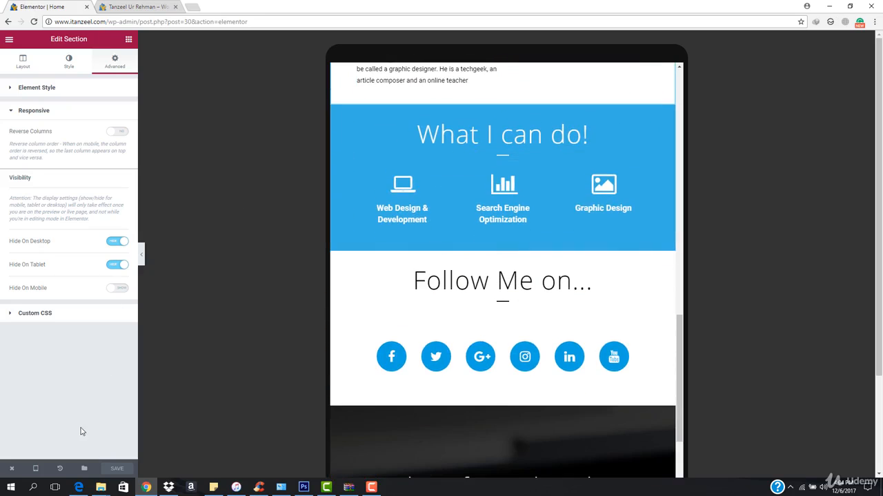
pyautogui.moveTo(39, 469)
pyautogui.click(50, 446)
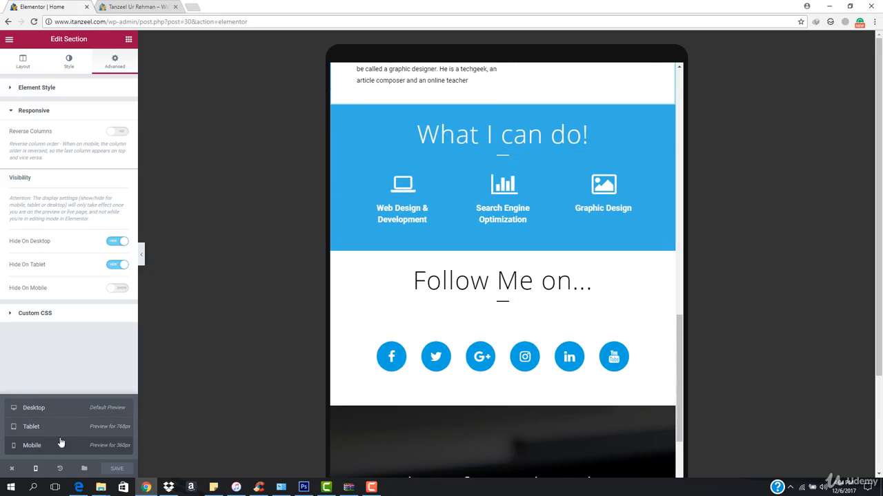
pyautogui.scroll(2, 479, 263)
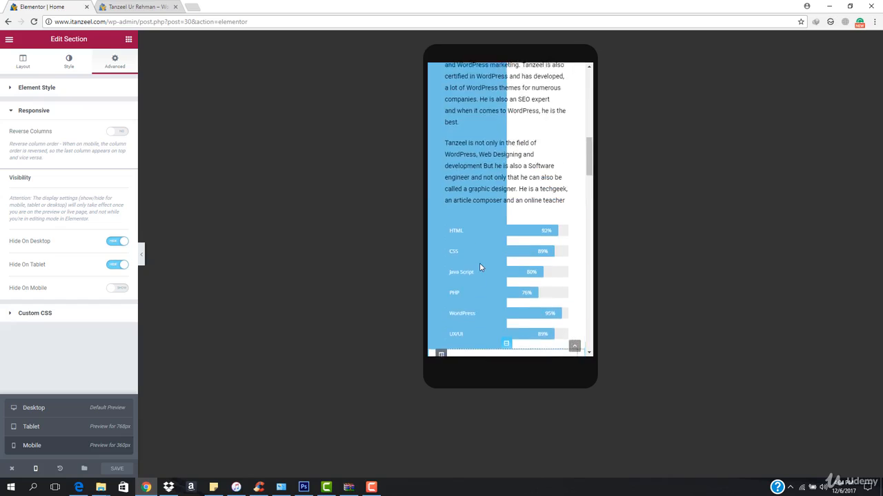
pyautogui.scroll(-4, 480, 262)
pyautogui.scroll(-8, 484, 258)
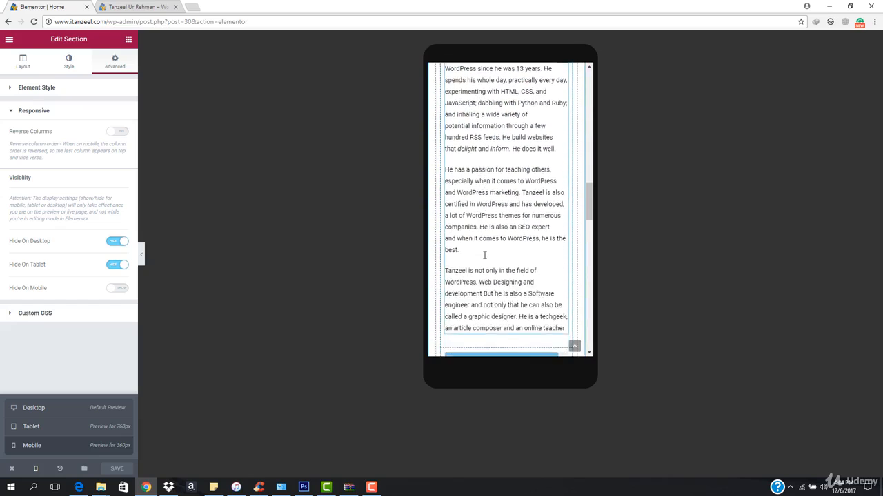
pyautogui.scroll(-6, 483, 258)
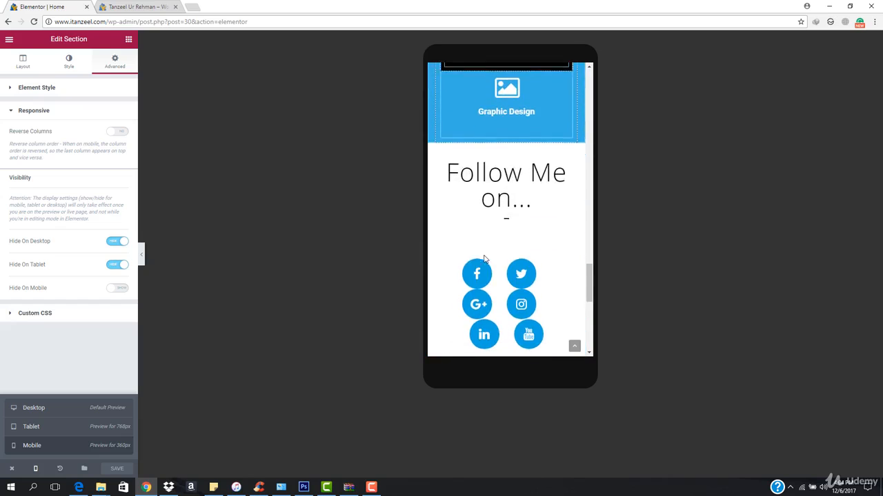
# Step: Set the Follow Me on... heading's mobile text size to about 39 px and the width of the divider below it to 13
pyautogui.click(519, 124)
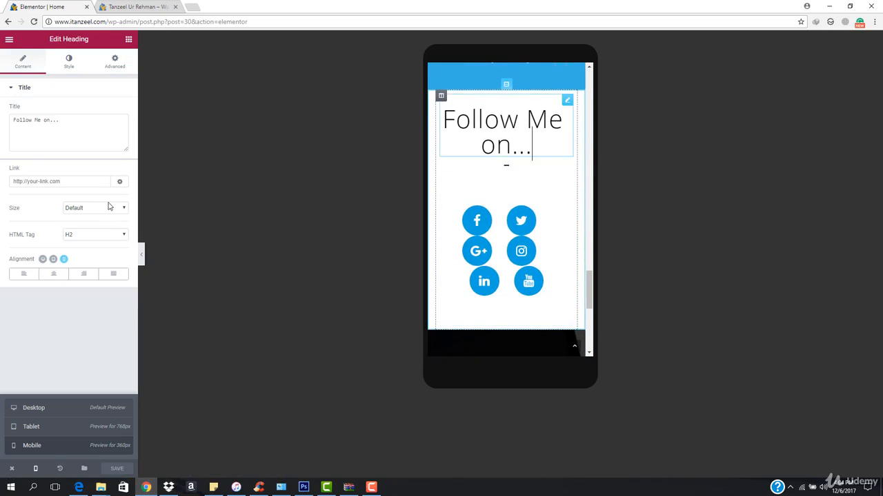
pyautogui.click(69, 61)
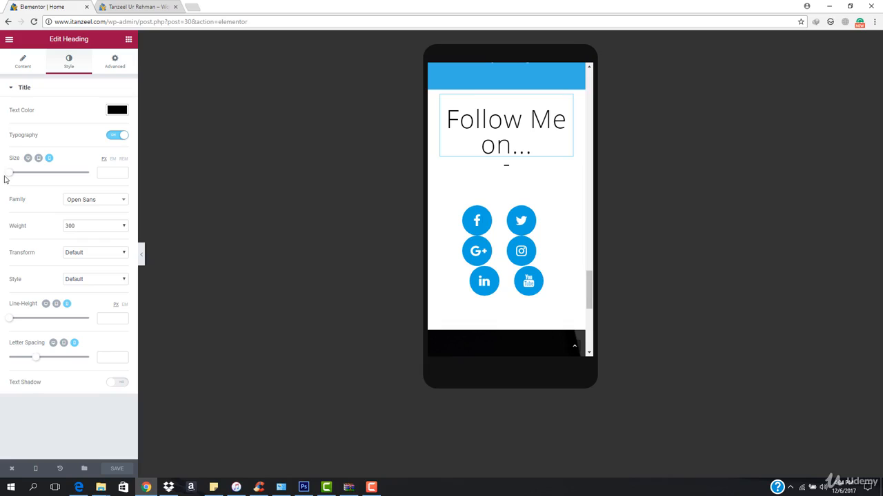
pyautogui.moveTo(10, 176); pyautogui.dragTo(24, 176)
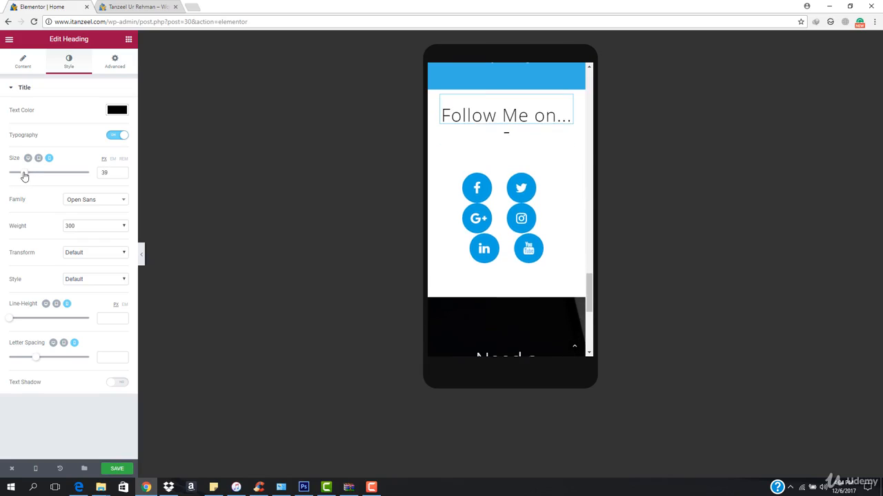
pyautogui.click(510, 133)
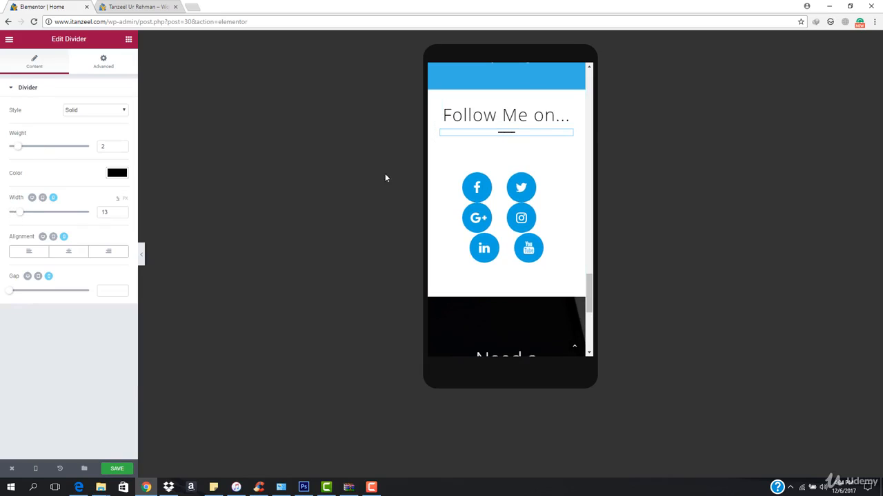
# Step: Set the social icons' mobile size to 18, padding to 0.5 and spacing to 2
pyautogui.click(496, 181)
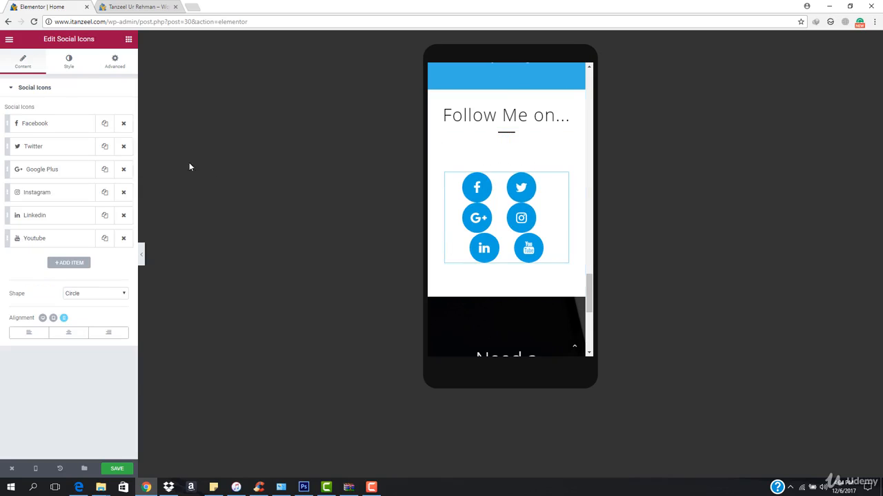
pyautogui.click(70, 59)
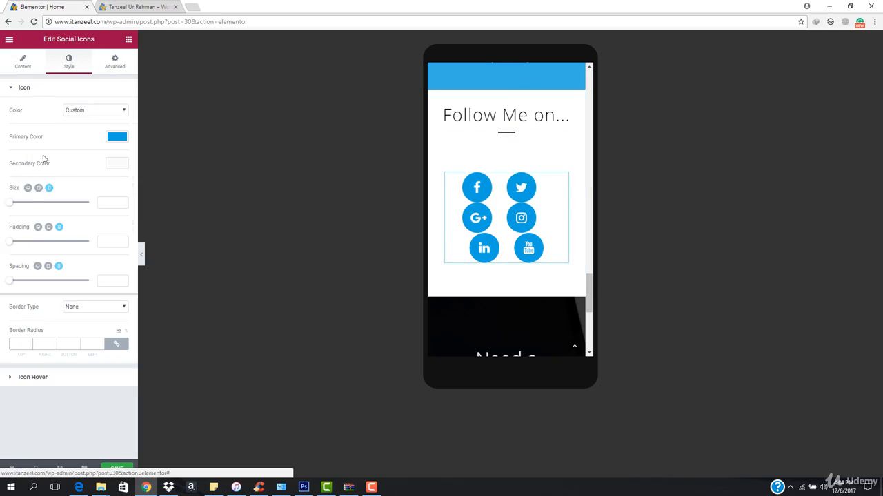
pyautogui.moveTo(9, 205); pyautogui.dragTo(13, 204)
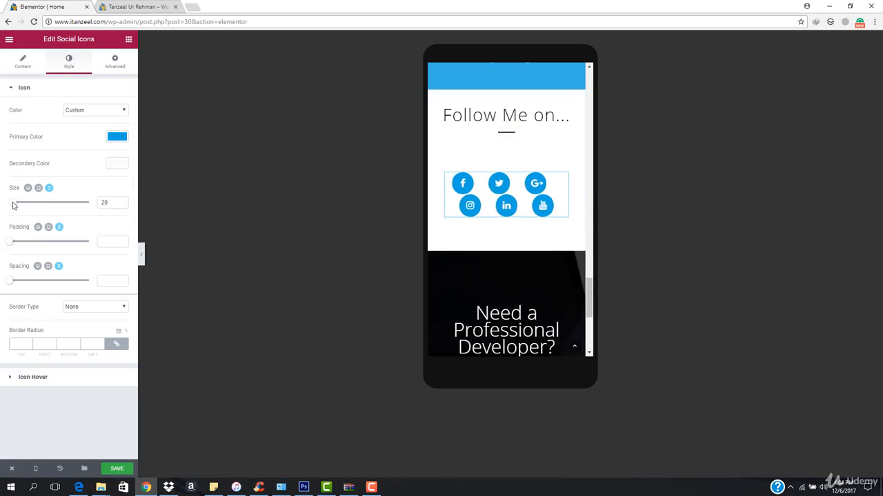
pyautogui.click(13, 242)
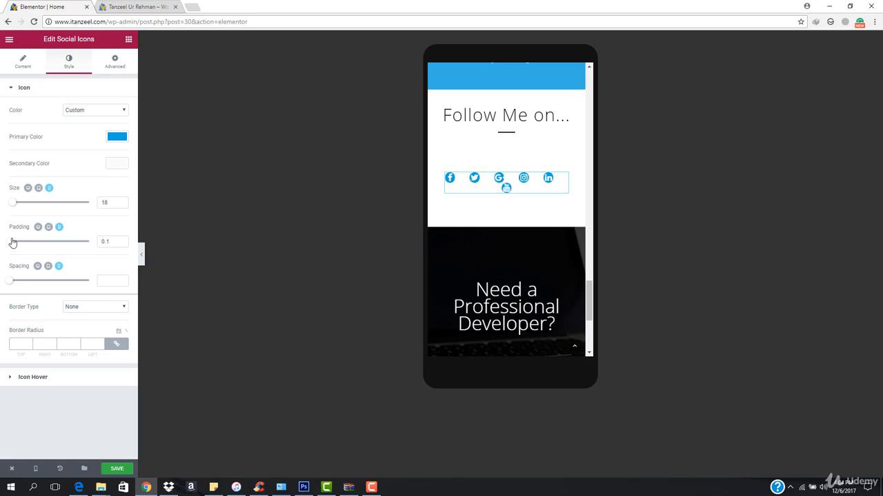
pyautogui.moveTo(12, 242); pyautogui.dragTo(21, 242)
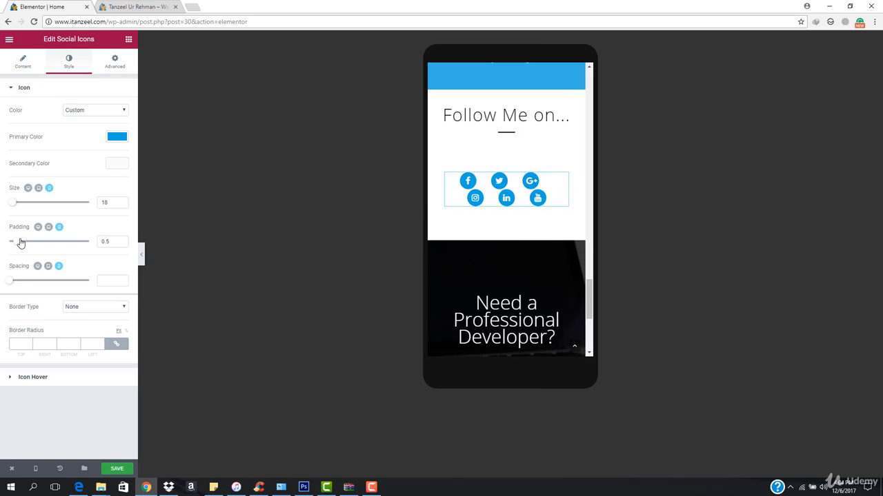
pyautogui.click(12, 282)
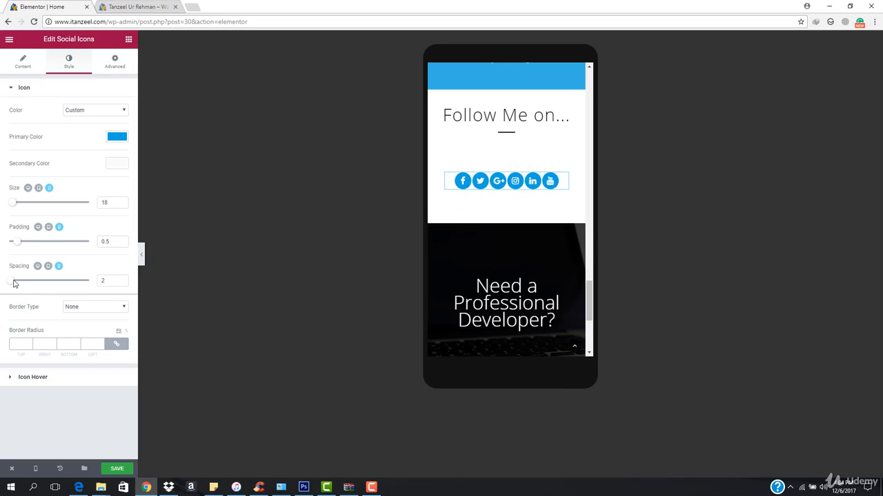
pyautogui.moveTo(13, 281); pyautogui.dragTo(14, 284)
# Step: Fine-tune the social icons' mobile size to 17
pyautogui.moveTo(16, 206); pyautogui.dragTo(16, 203)
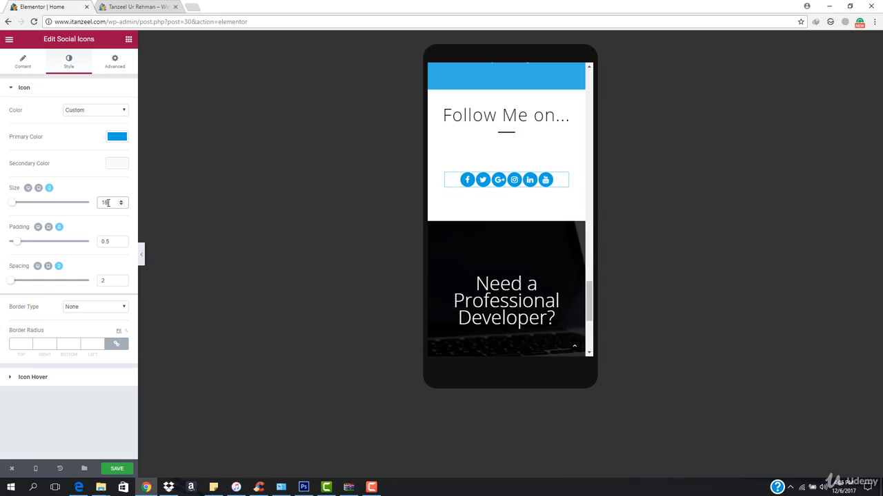
pyautogui.press('Up')
pyautogui.press('Up')
pyautogui.press('Up')
pyautogui.press('Down')
pyautogui.press('Down')
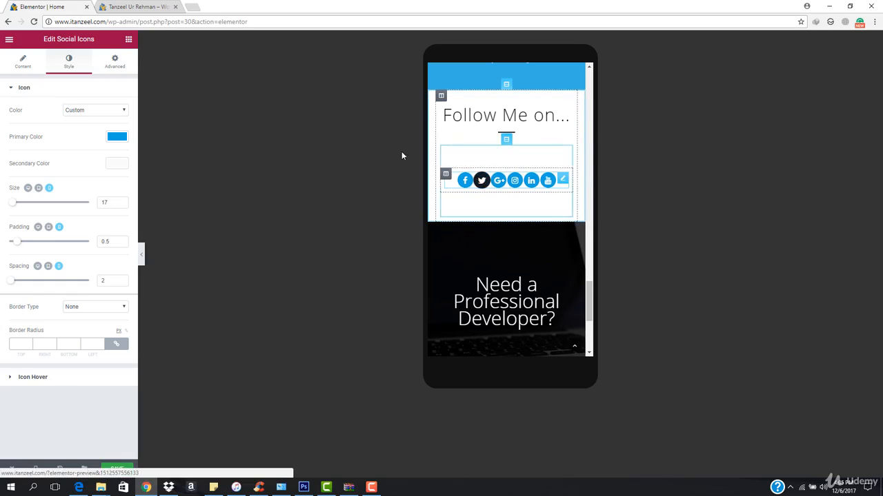
# Step: Check the desktop padding of the inner section around the social icons and set its mobile padding to 15 px on all sides
pyautogui.click(112, 62)
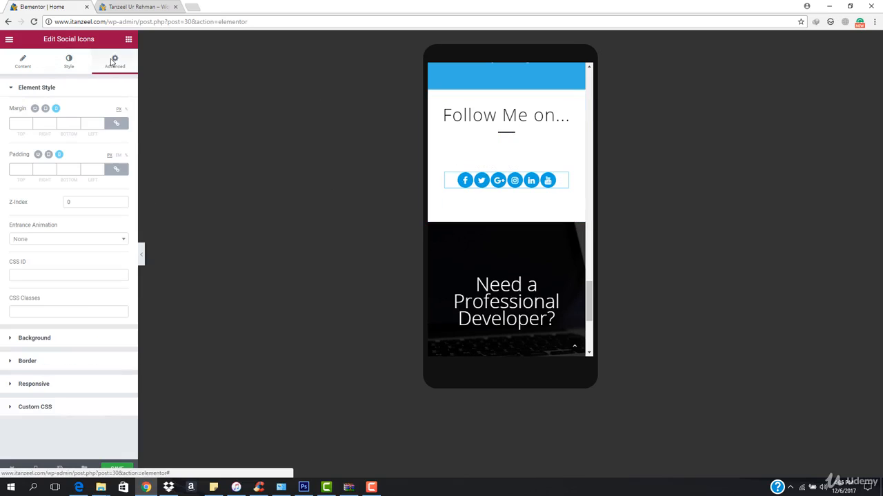
pyautogui.click(507, 141)
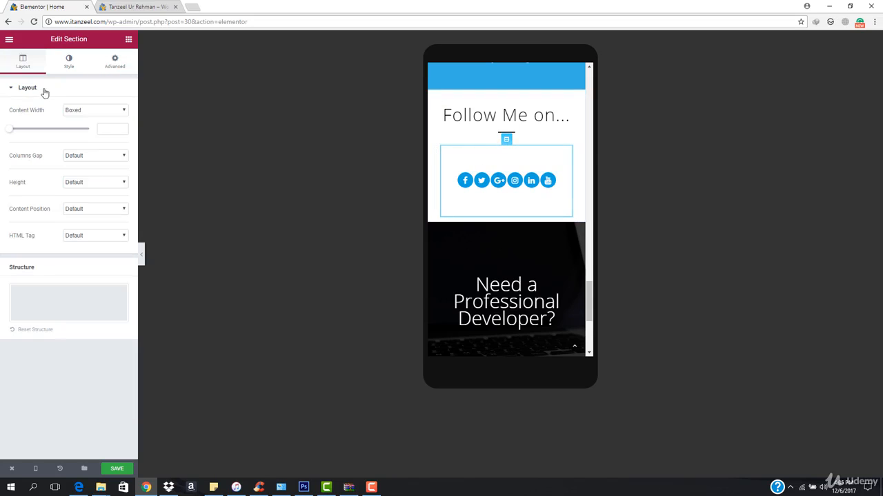
pyautogui.click(114, 62)
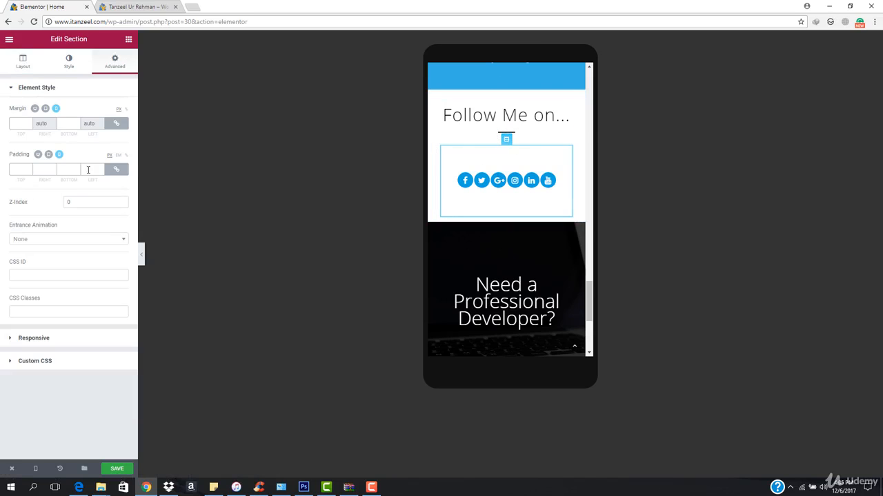
pyautogui.click(38, 155)
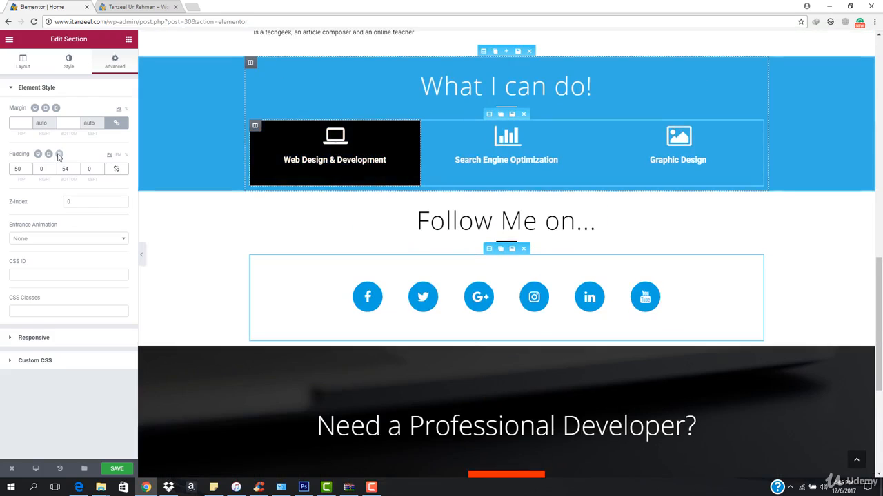
pyautogui.click(59, 154)
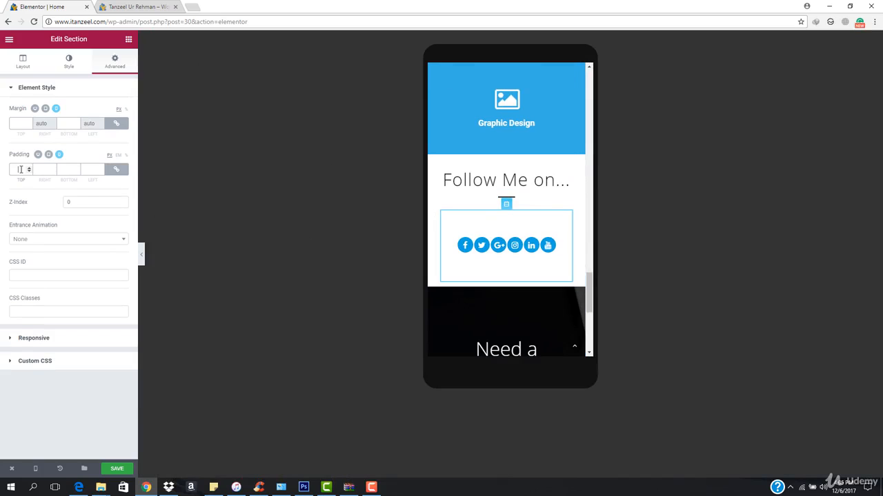
pyautogui.write('15')
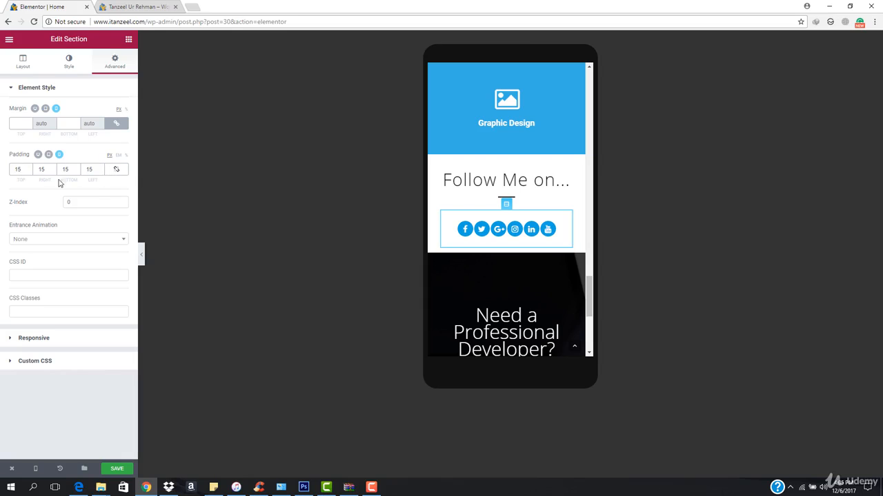
# Step: Set the right, bottom and left mobile padding of the inner section around the social icons to 0
pyautogui.write('0')
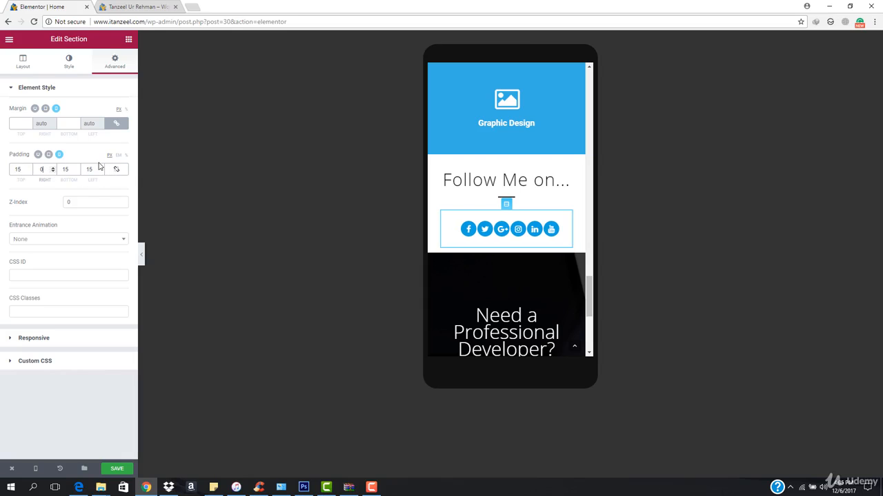
pyautogui.doubleClick(72, 171)
pyautogui.write('0')
pyautogui.click(94, 170)
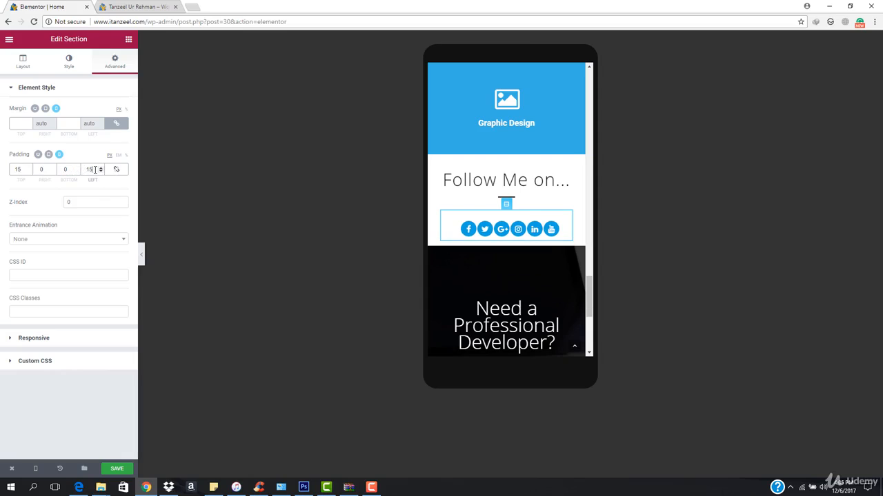
pyautogui.write('0')
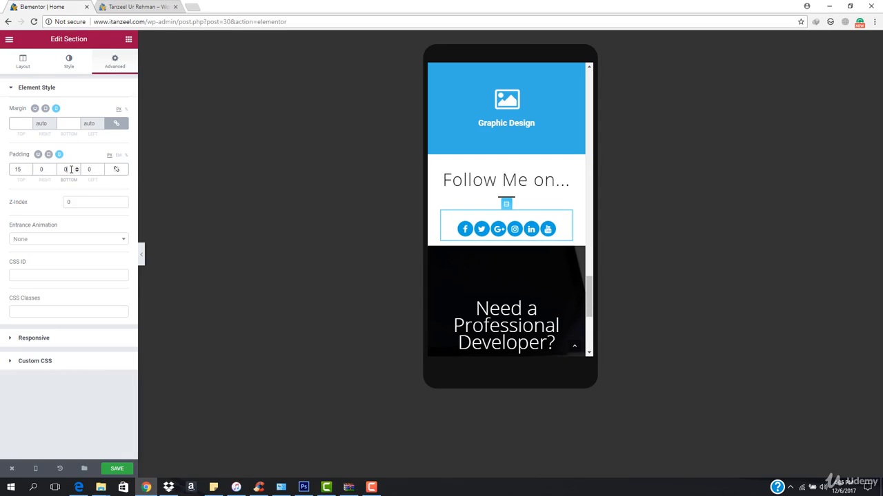
# Step: Adjust the social icons inner section's mobile bottom padding to 17 px
pyautogui.press('Up')
pyautogui.press('Up')
pyautogui.press('Up')
pyautogui.press('Up')
pyautogui.press('Up')
pyautogui.press('Up')
pyautogui.press('Up')
pyautogui.press('Up')
pyautogui.press('Up')
pyautogui.press('Up')
pyautogui.press('Up')
pyautogui.press('Up')
pyautogui.press('Up')
pyautogui.press('Up')
pyautogui.press('Up')
pyautogui.press('Up')
pyautogui.press('Up')
pyautogui.press('Up')
pyautogui.press('Up')
pyautogui.press('Up')
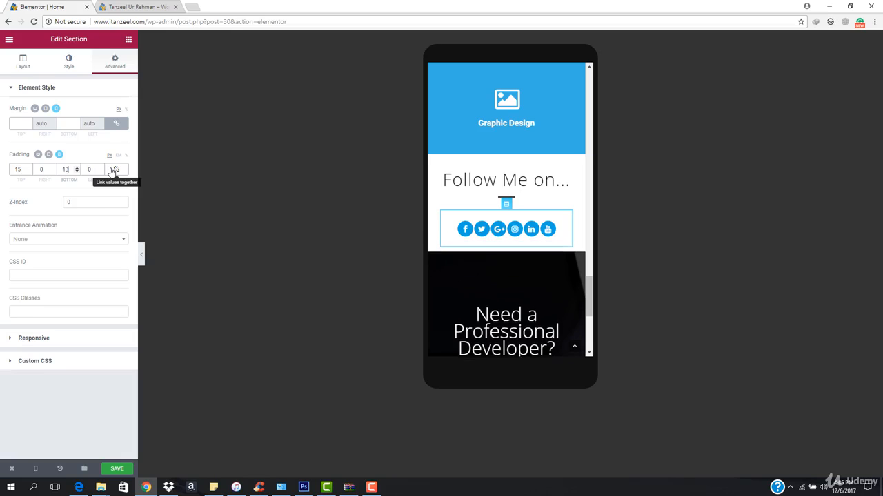
pyautogui.press('Down')
pyautogui.press('Down')
pyautogui.press('Down')
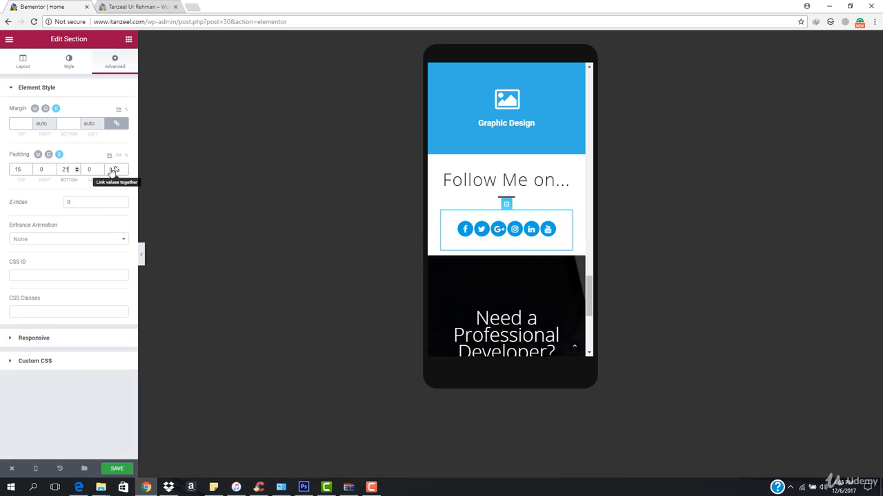
pyautogui.press('Down')
pyautogui.press('Down')
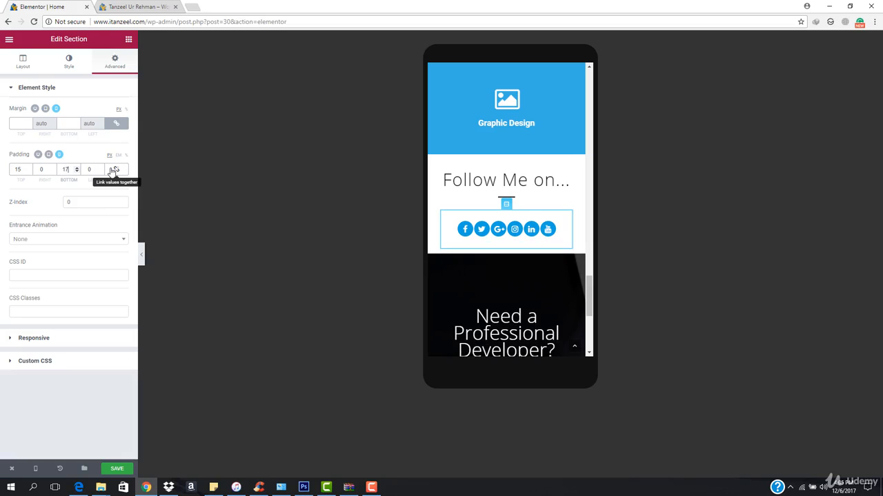
# Step: Set the mobile text size of the Need a Professional Developer? text to 28 px
pyautogui.scroll(-5, 449, 239)
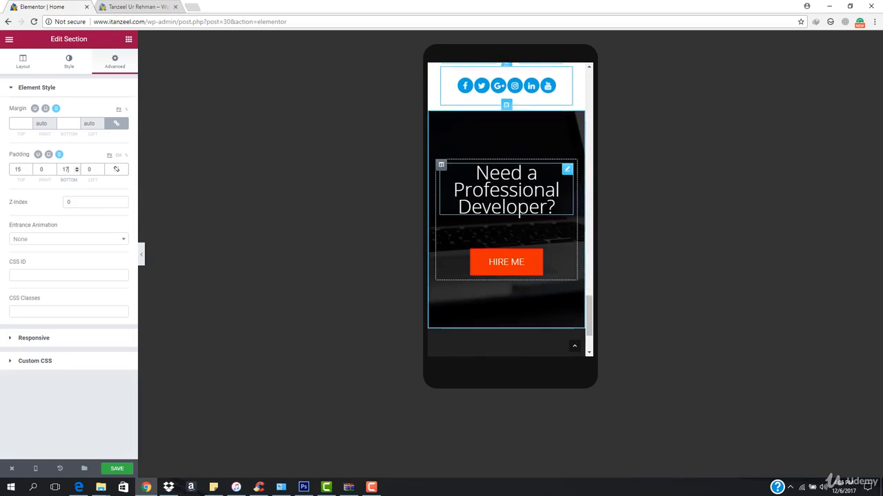
pyautogui.click(518, 172)
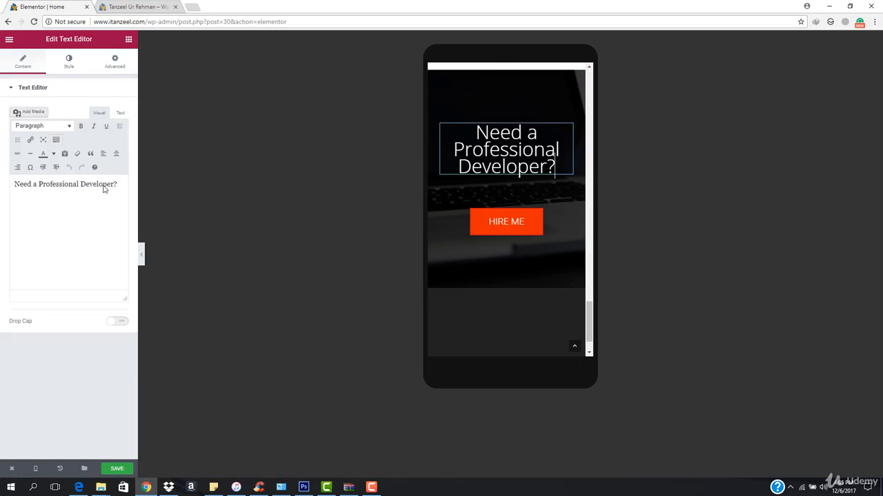
pyautogui.click(70, 61)
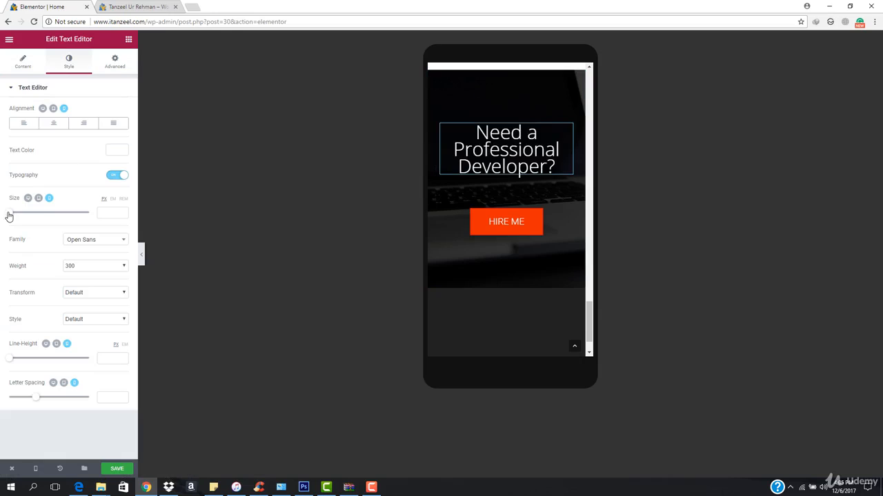
pyautogui.moveTo(9, 216); pyautogui.dragTo(15, 216)
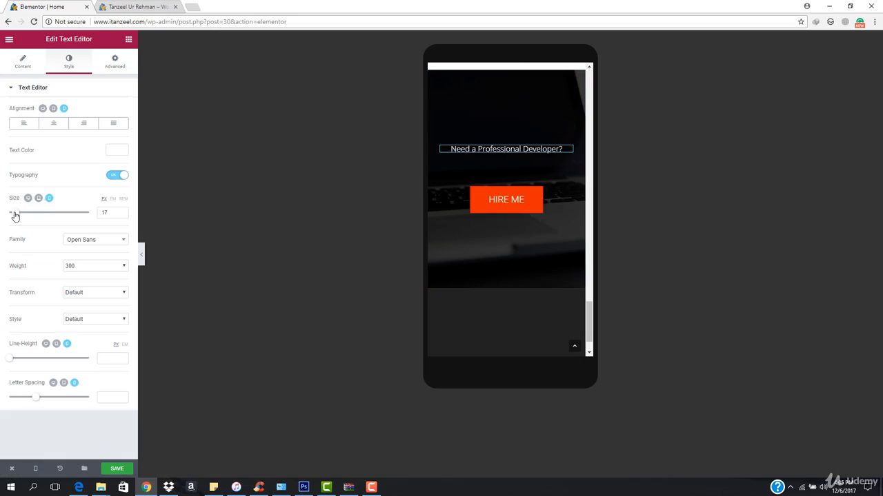
pyautogui.moveTo(15, 216); pyautogui.dragTo(18, 217)
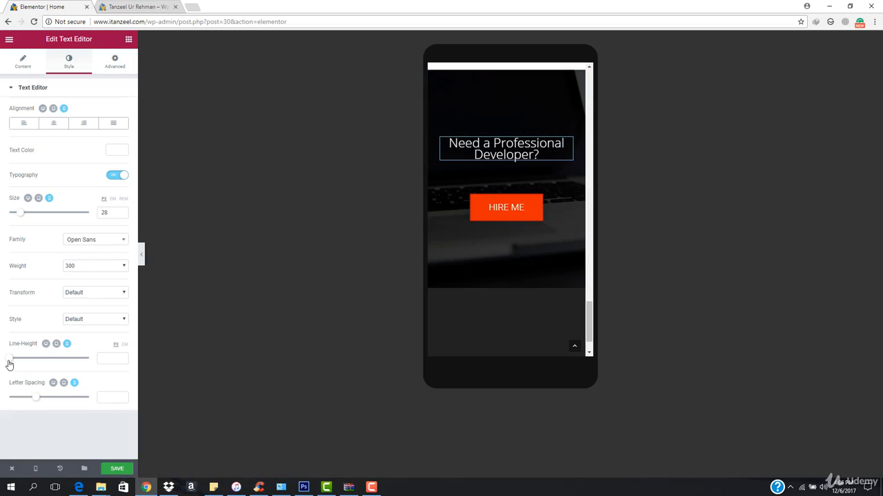
# Step: Set the Need a Professional Developer? text's mobile line height to 42 and letter spacing to -0.8, and save the page
pyautogui.moveTo(9, 364); pyautogui.dragTo(42, 370)
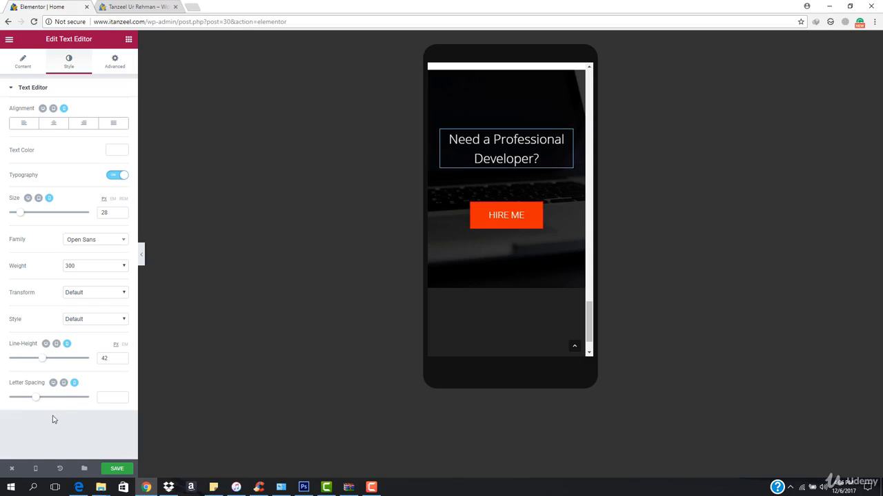
pyautogui.moveTo(37, 401)
pyautogui.mouseDown()
pyautogui.moveTo(2, 393)
pyautogui.moveTo(32, 393)
pyautogui.mouseUp()
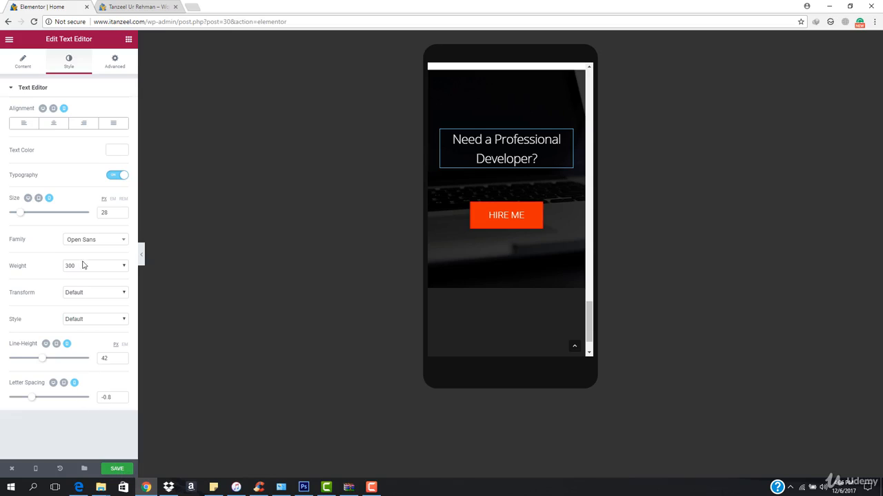
pyautogui.click(118, 469)
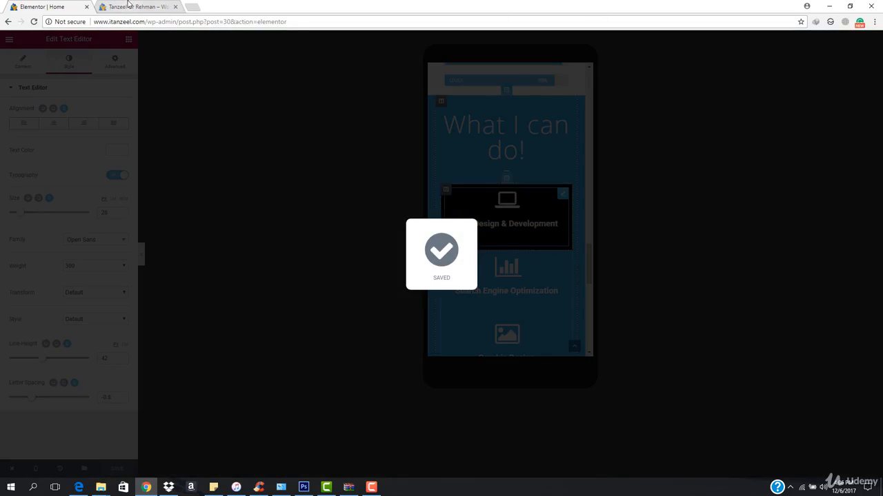
# Step: Reload the live home page and narrow the browser window to about phone width
pyautogui.click(127, 5)
pyautogui.click(363, 22)
pyautogui.press('Return')
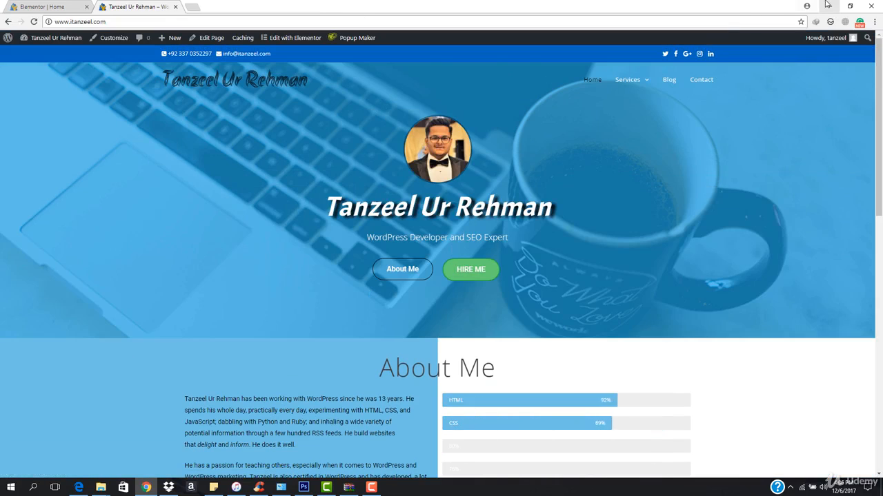
pyautogui.click(856, 10)
pyautogui.moveTo(429, 190); pyautogui.dragTo(559, 196)
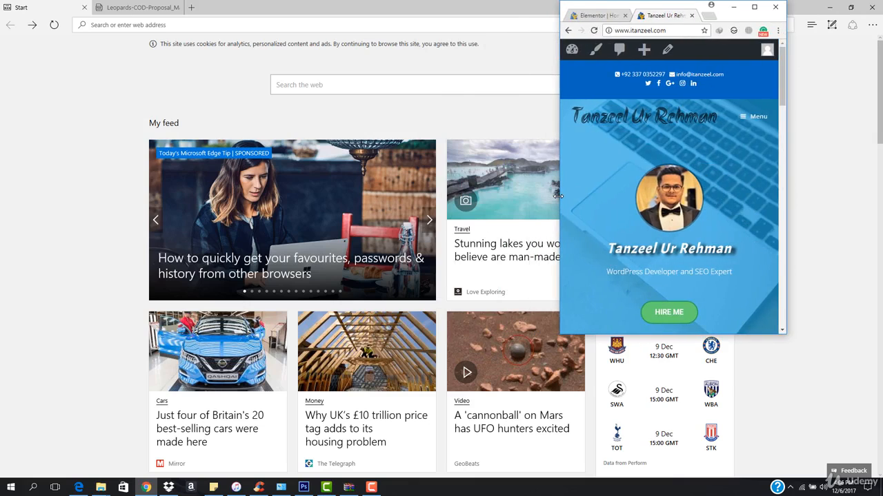
# Step: Check the Hire Me popup form from the hero section at phone width and close it
pyautogui.scroll(-3, 635, 169)
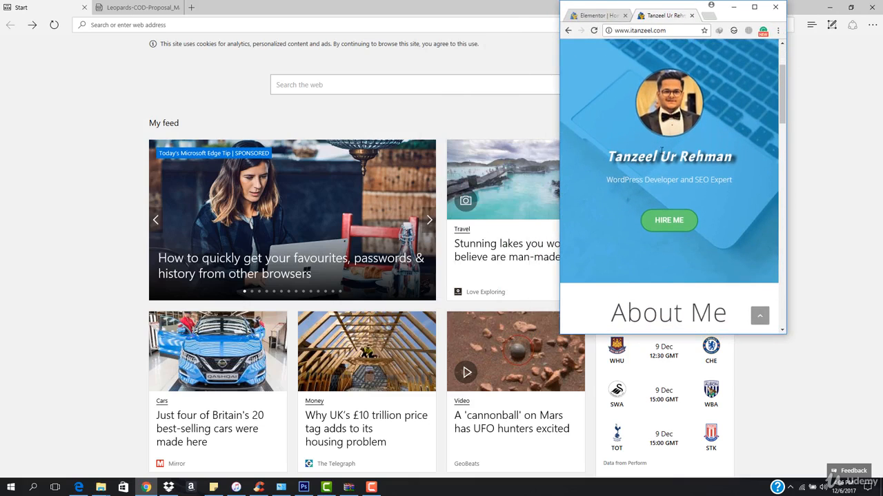
pyautogui.scroll(-1, 666, 152)
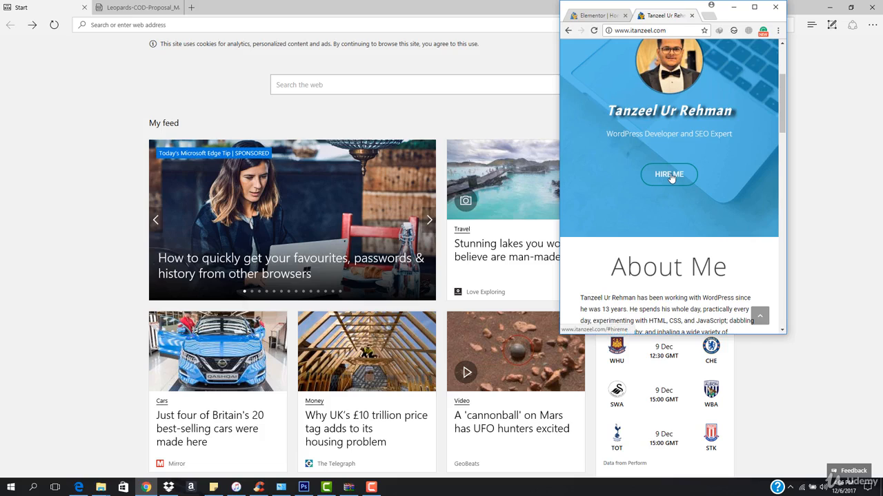
pyautogui.click(669, 175)
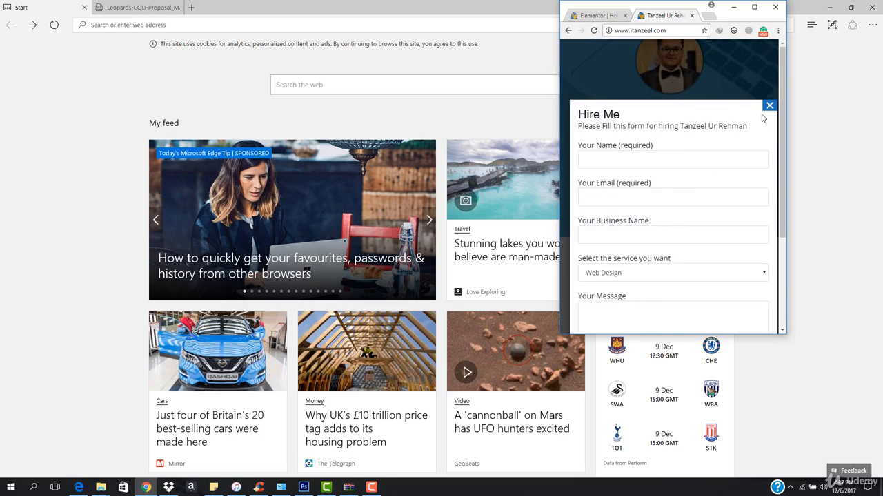
pyautogui.scroll(-1, 660, 188)
pyautogui.scroll(1, 660, 189)
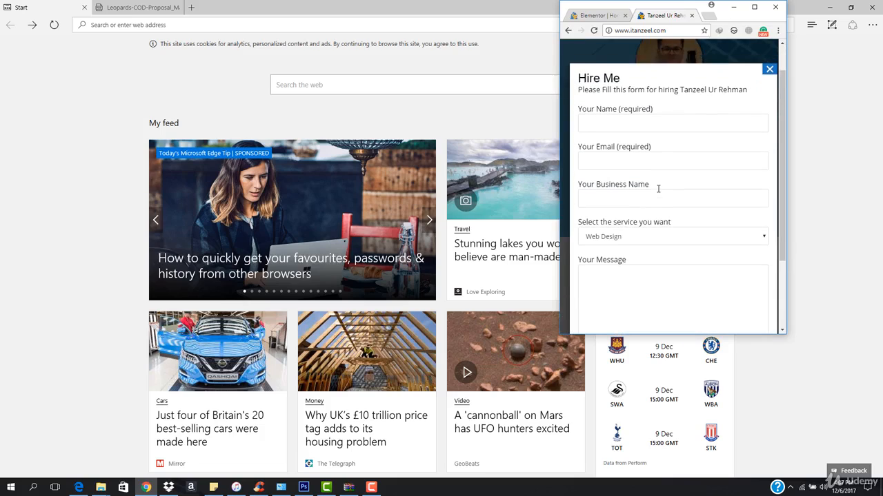
pyautogui.click(768, 109)
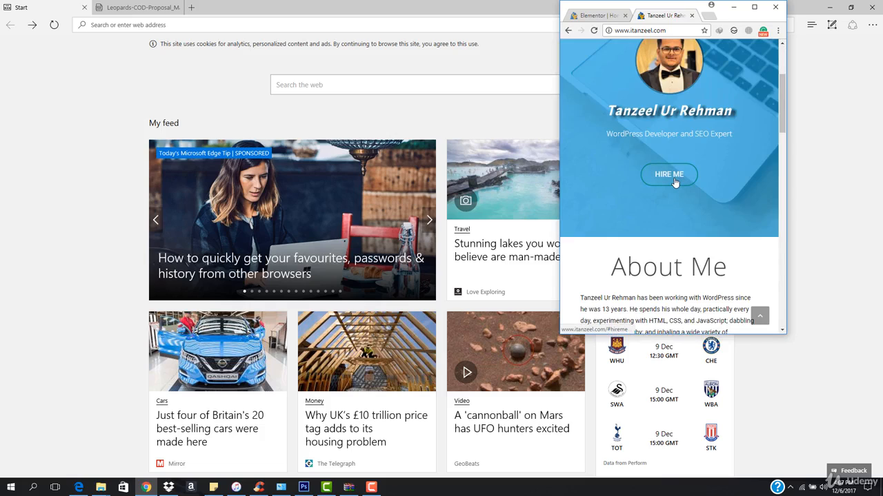
# Step: Examine the live home page's layout at phone width from About Me down to the footer and return to its top
pyautogui.scroll(-1, 674, 173)
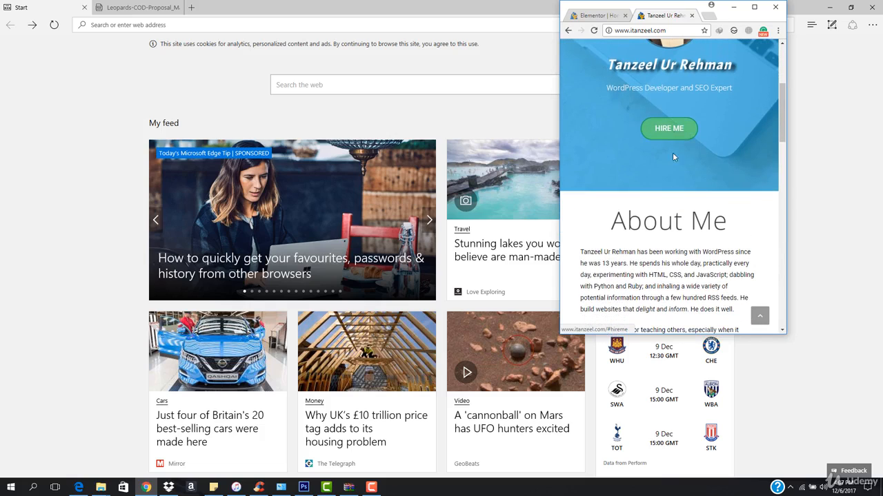
pyautogui.scroll(-1, 670, 155)
pyautogui.scroll(-4, 670, 156)
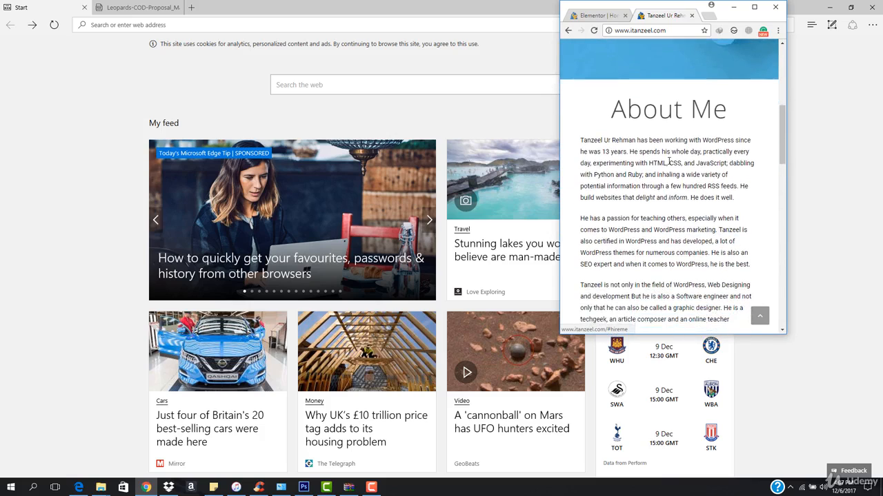
pyautogui.scroll(-4, 669, 161)
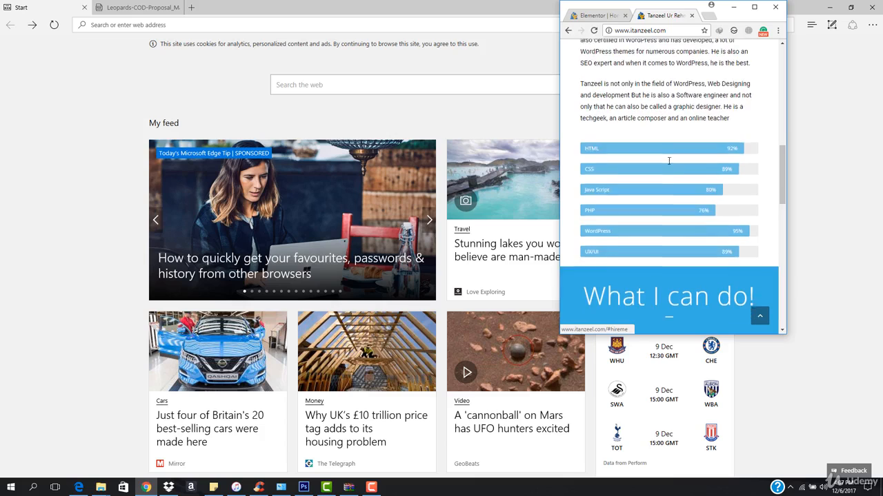
pyautogui.scroll(-5, 659, 228)
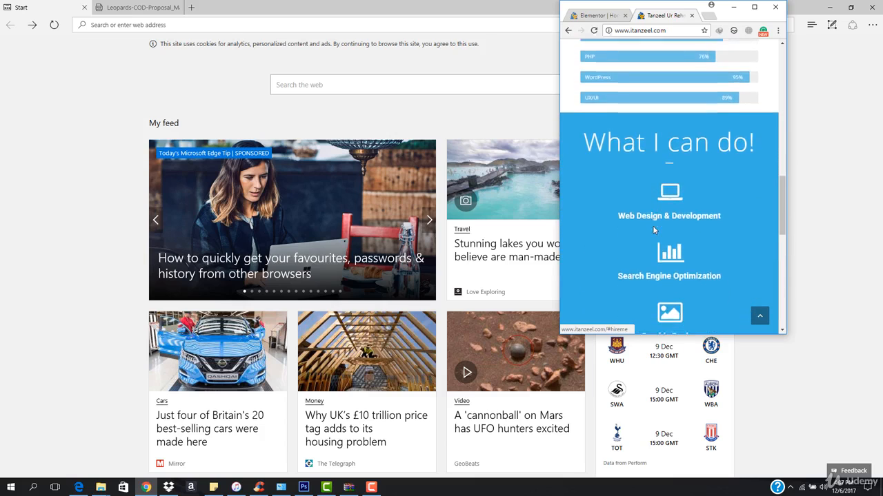
pyautogui.scroll(-2, 680, 215)
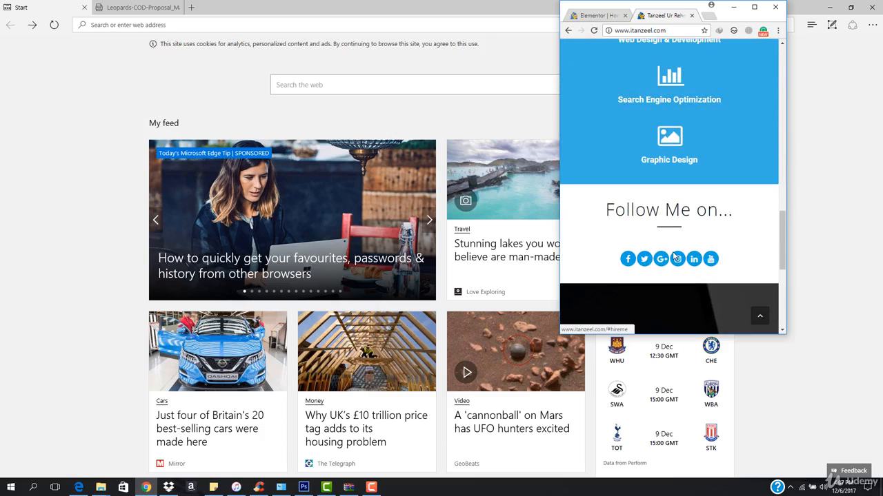
pyautogui.scroll(-1, 671, 262)
pyautogui.scroll(-3, 671, 260)
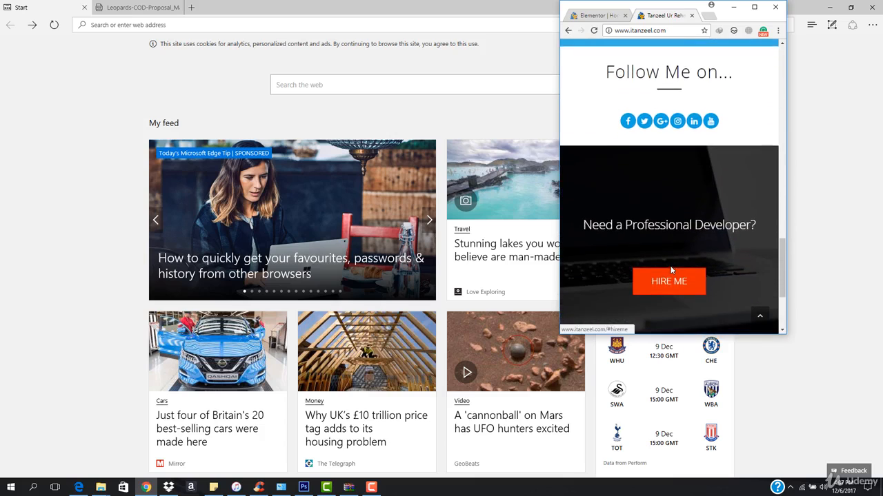
pyautogui.scroll(-3, 673, 275)
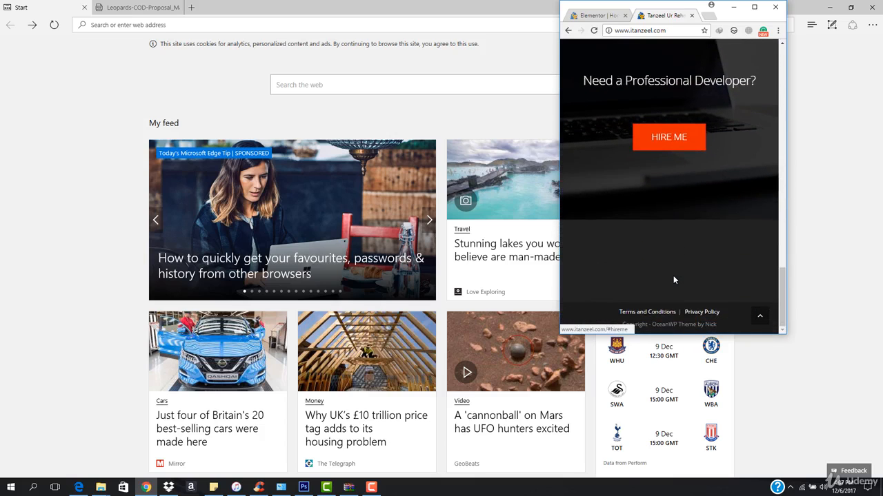
pyautogui.scroll(15, 673, 275)
pyautogui.scroll(10, 673, 277)
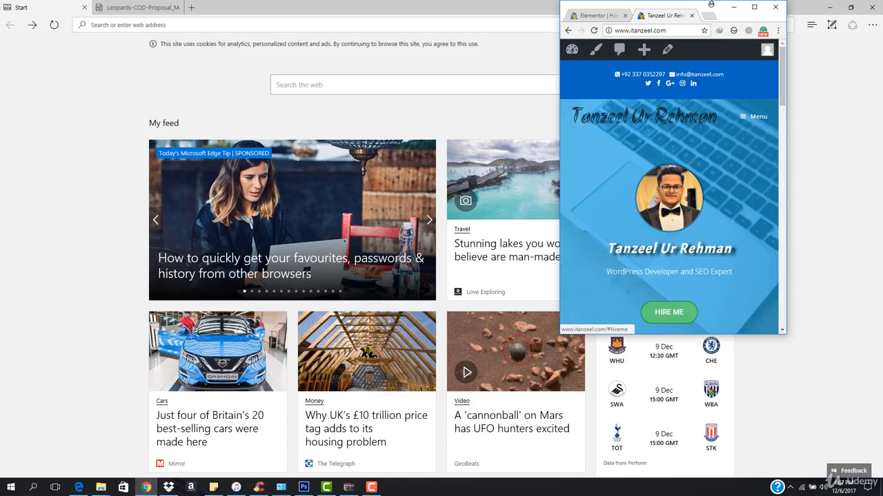
# Step: Maximize the browser window and check the live home page's layout at desktop width down to the footer
pyautogui.click(754, 7)
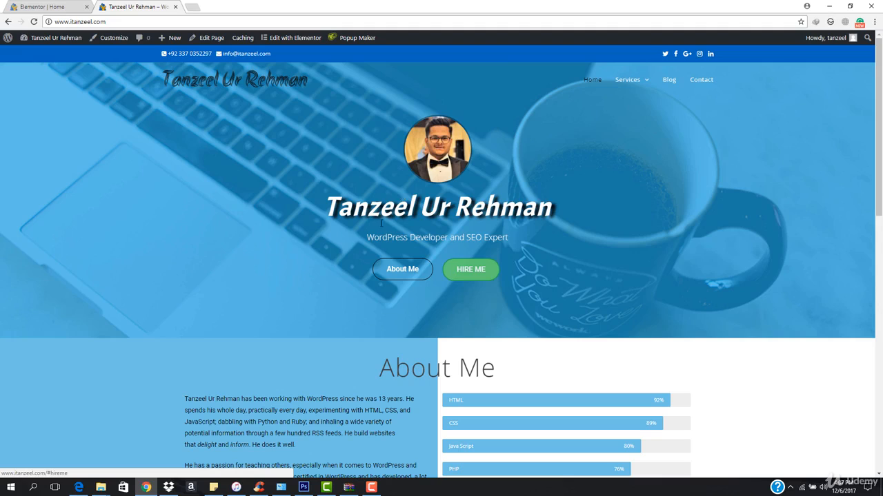
pyautogui.scroll(-9, 205, 343)
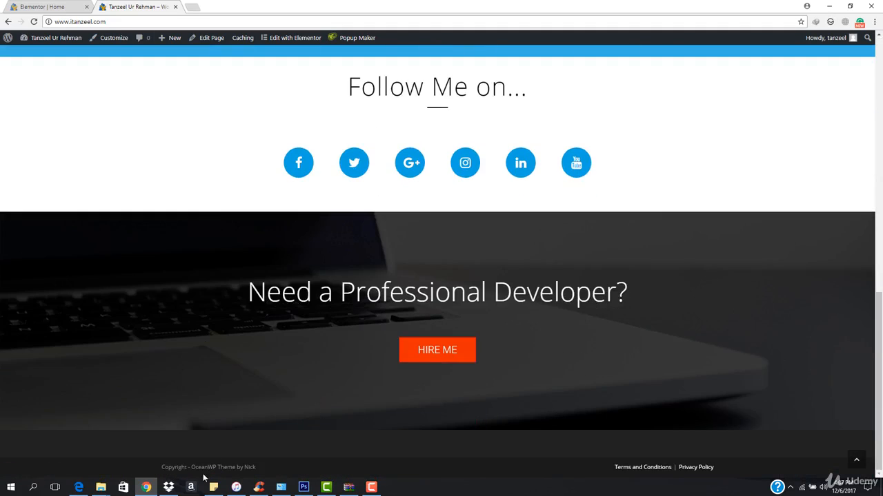
pyautogui.click(75, 6)
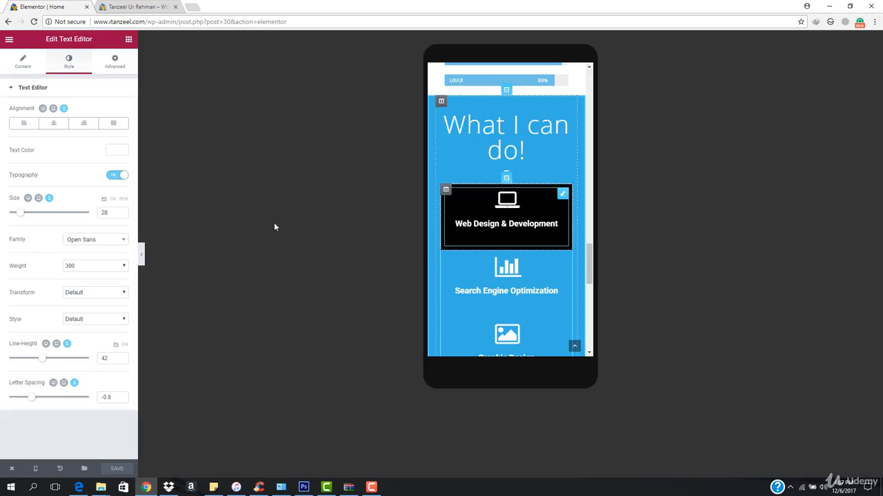
pyautogui.click(138, 6)
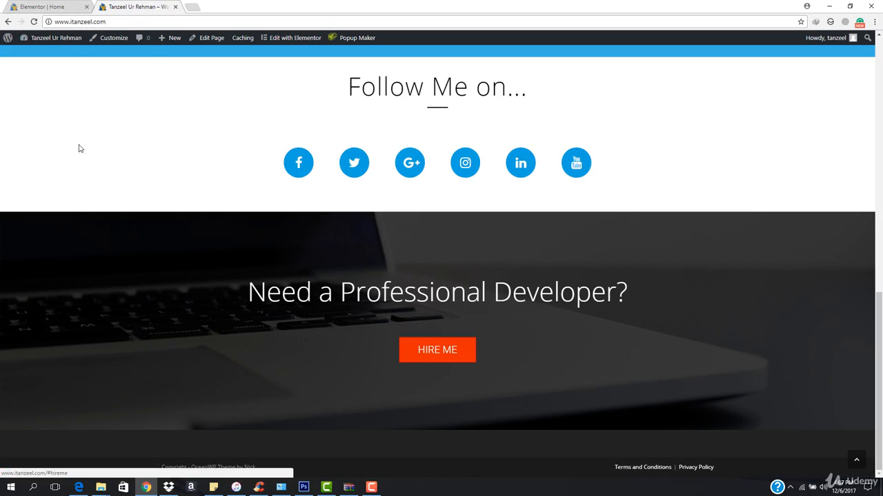
# Step: Return to the Elementor editor and view the Need a Professional Developer? section in the mobile preview
pyautogui.click(51, 6)
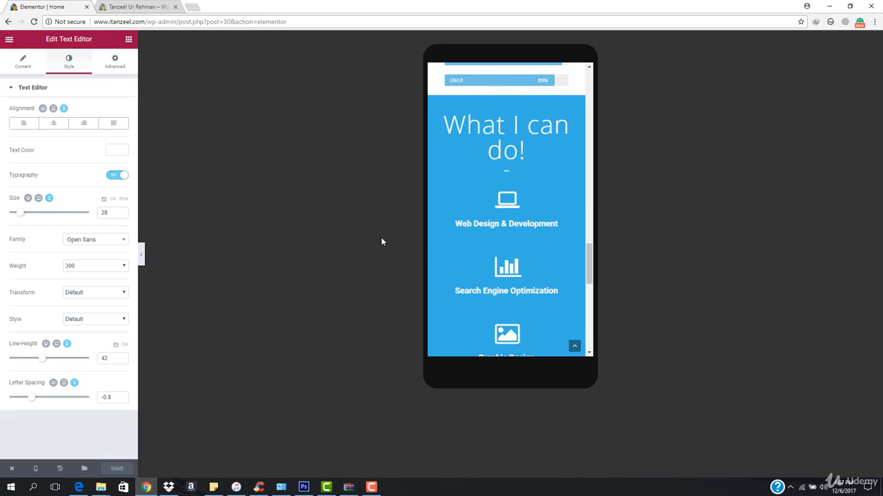
pyautogui.scroll(-5, 506, 276)
pyautogui.scroll(-3, 500, 265)
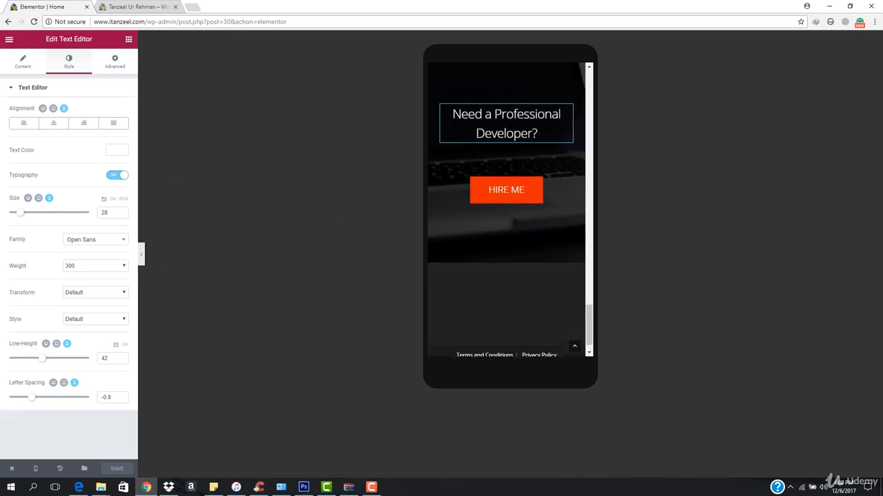
# Step: Return to the top of the home page's mobile preview and exit the Elementor editor to the WordPress dashboard
pyautogui.scroll(10, 499, 264)
pyautogui.scroll(5, 499, 264)
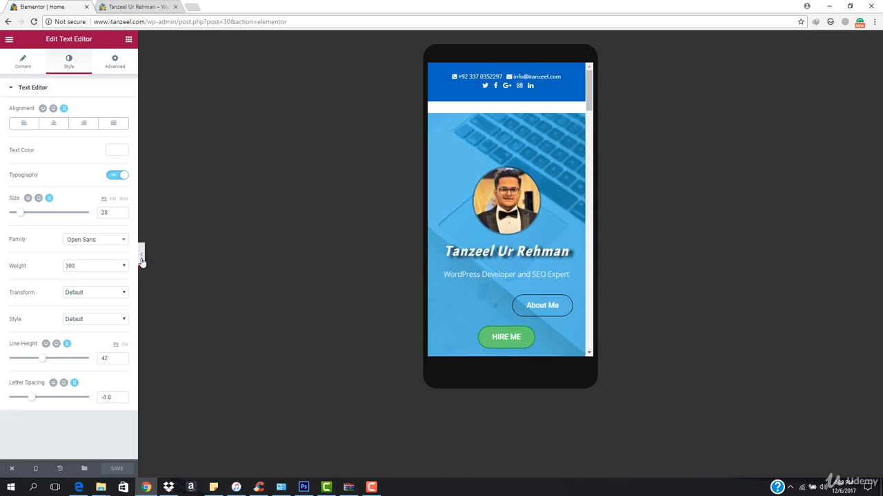
pyautogui.click(117, 471)
pyautogui.click(15, 470)
pyautogui.click(45, 446)
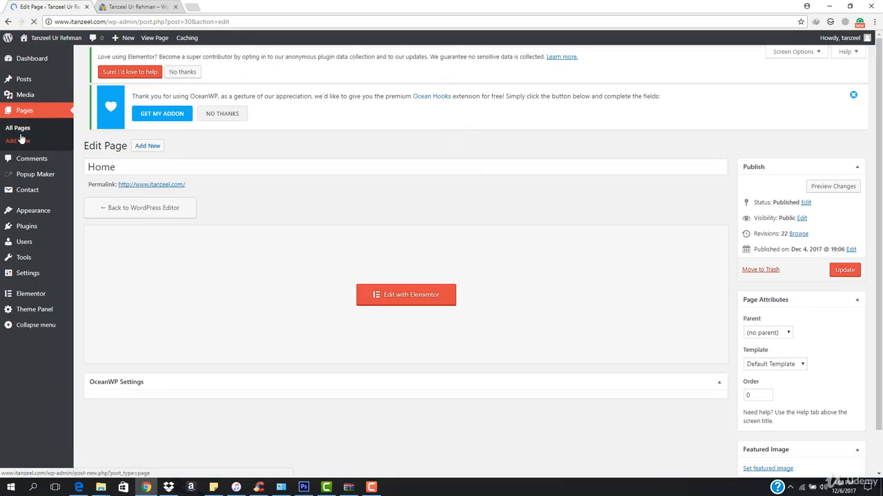
# Step: Close the live site's browser tab and open the Hire Me page from the page list for editing with Elementor
pyautogui.click(176, 6)
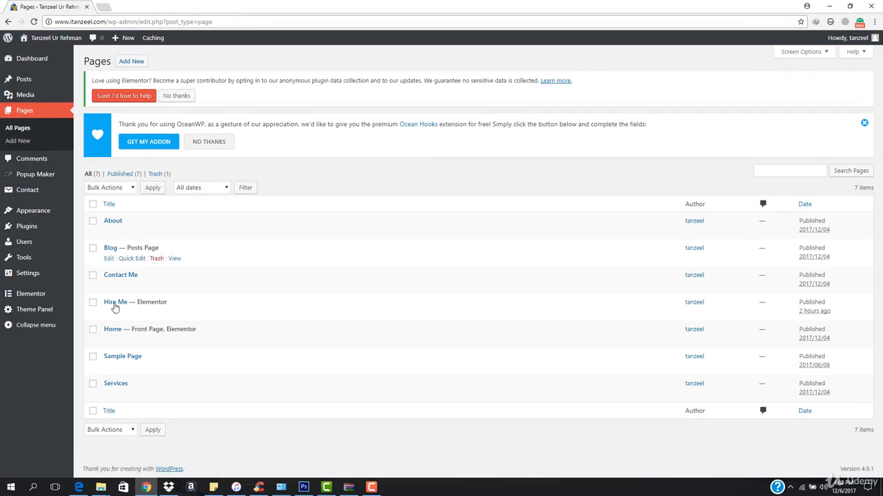
pyautogui.moveTo(111, 315)
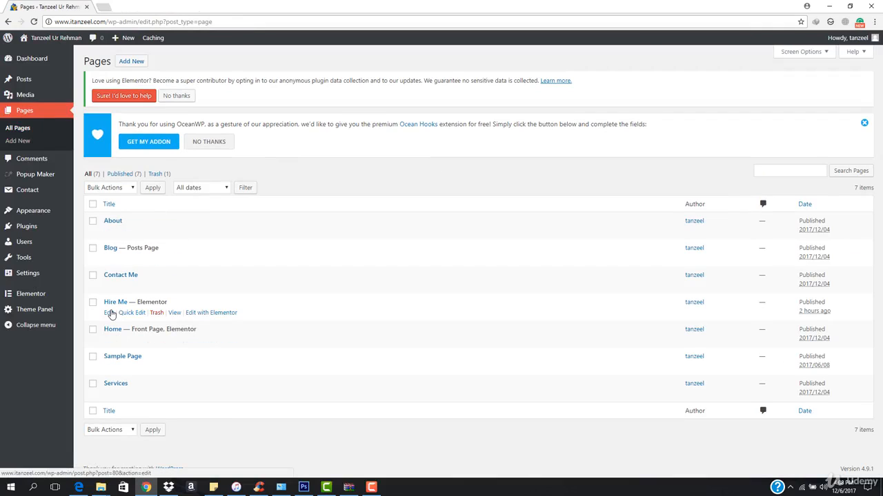
pyautogui.click(223, 315)
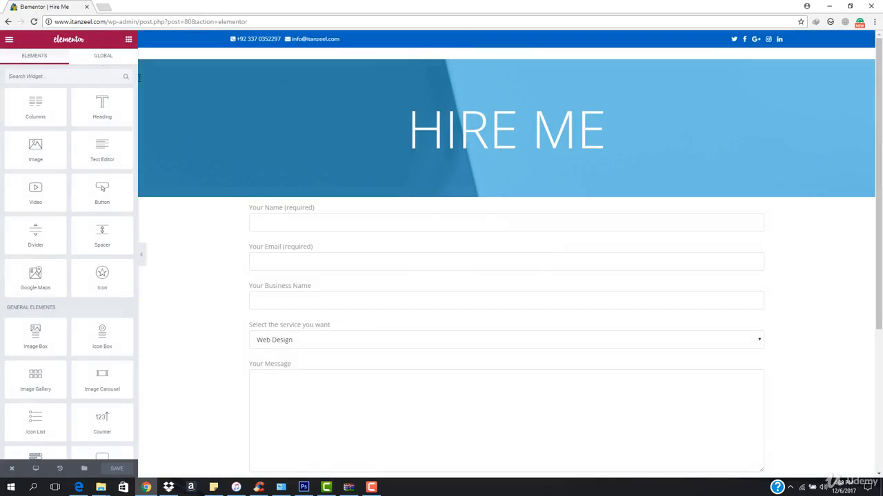
# Step: Check the Hire Me page's heading and form layout in the tablet preview
pyautogui.click(35, 469)
pyautogui.click(53, 429)
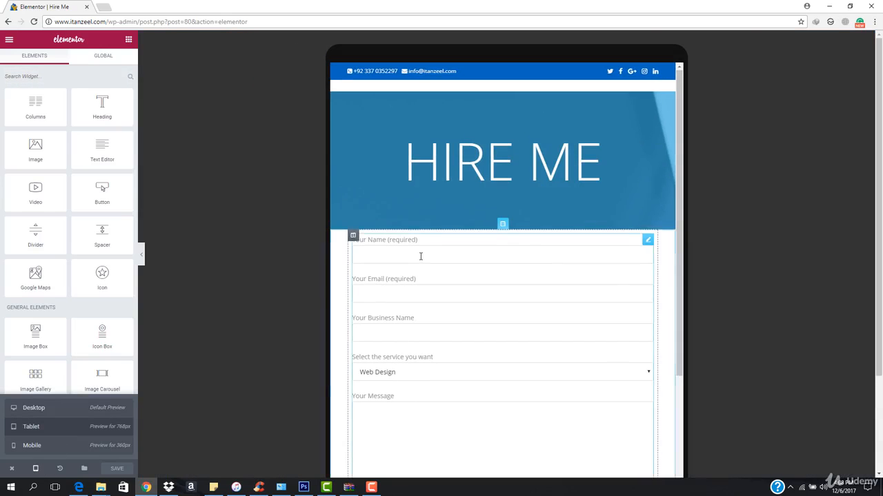
pyautogui.scroll(-5, 420, 256)
pyautogui.scroll(5, 420, 257)
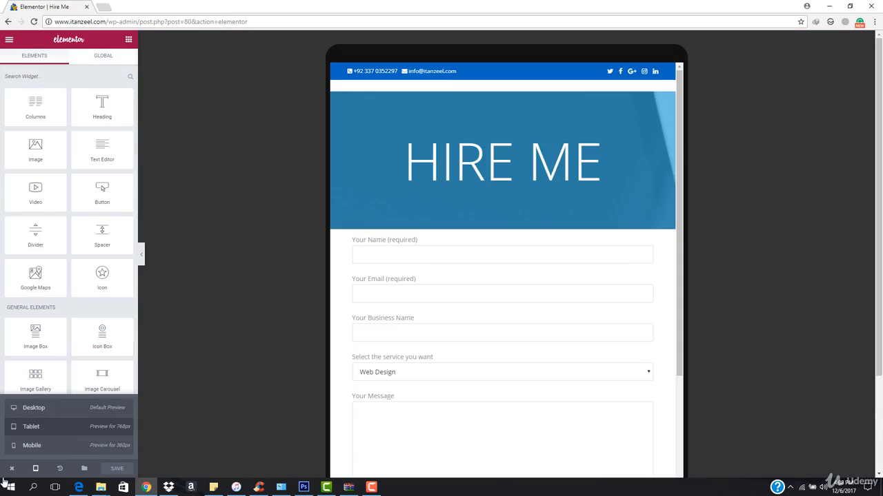
# Step: Set the HIRE ME heading's text size to 52 px for mobile, save the page and check its form in the mobile preview
pyautogui.click(94, 453)
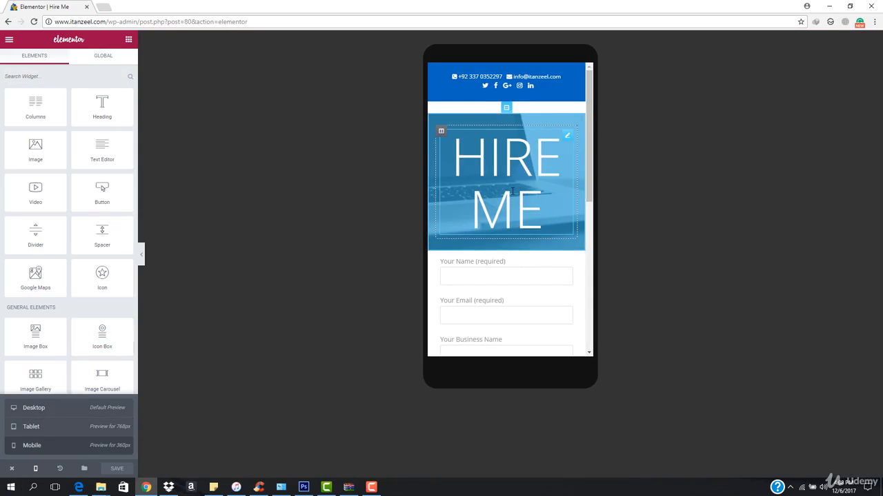
pyautogui.click(534, 207)
pyautogui.click(69, 61)
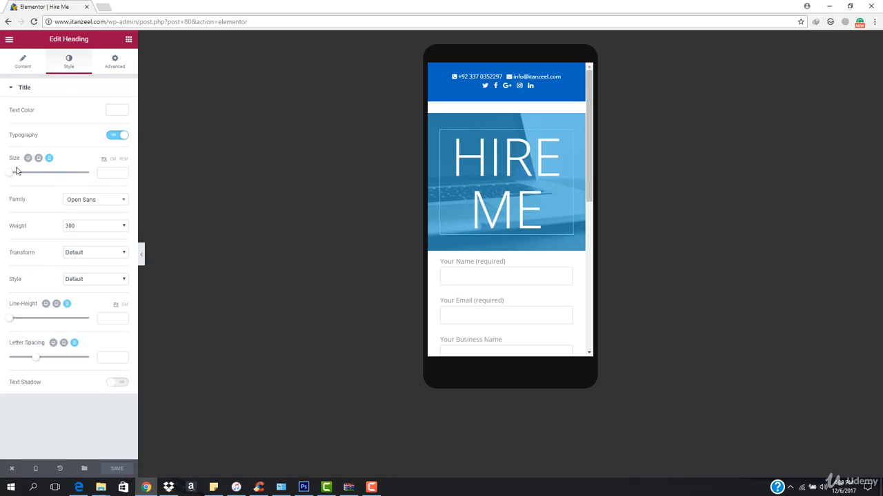
pyautogui.moveTo(11, 173); pyautogui.dragTo(15, 178)
pyautogui.moveTo(22, 179); pyautogui.dragTo(28, 180)
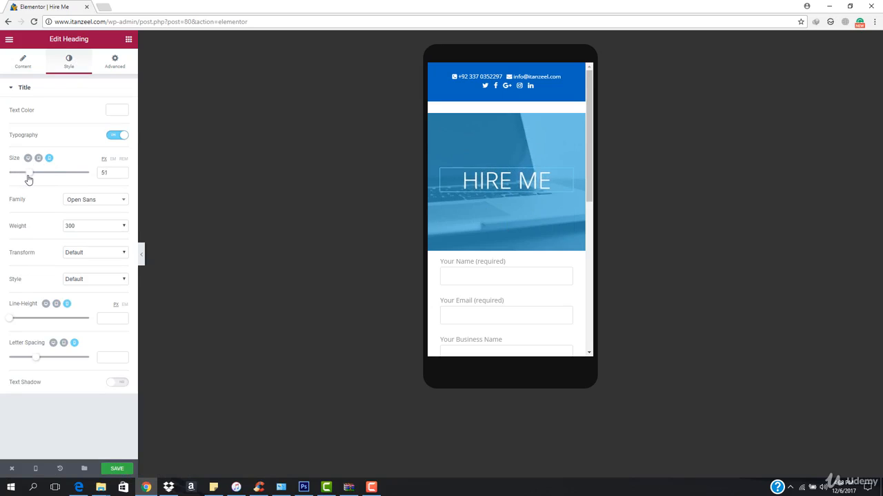
pyautogui.click(119, 469)
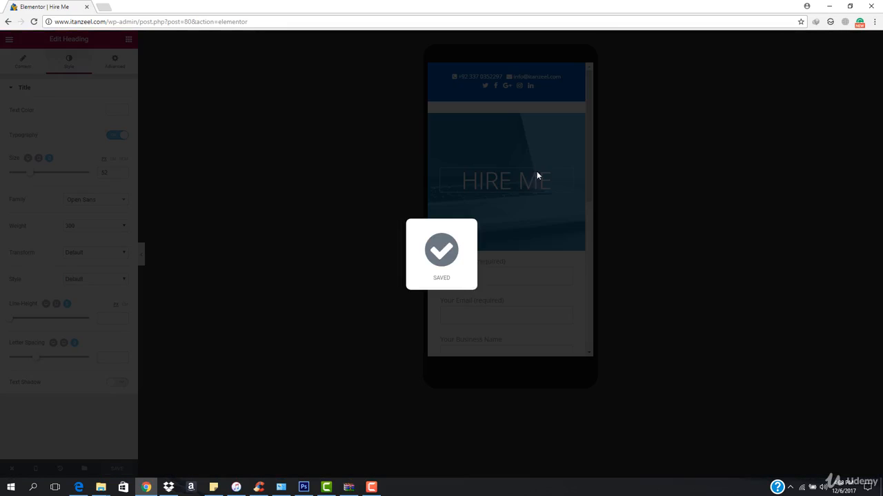
pyautogui.scroll(-10, 534, 207)
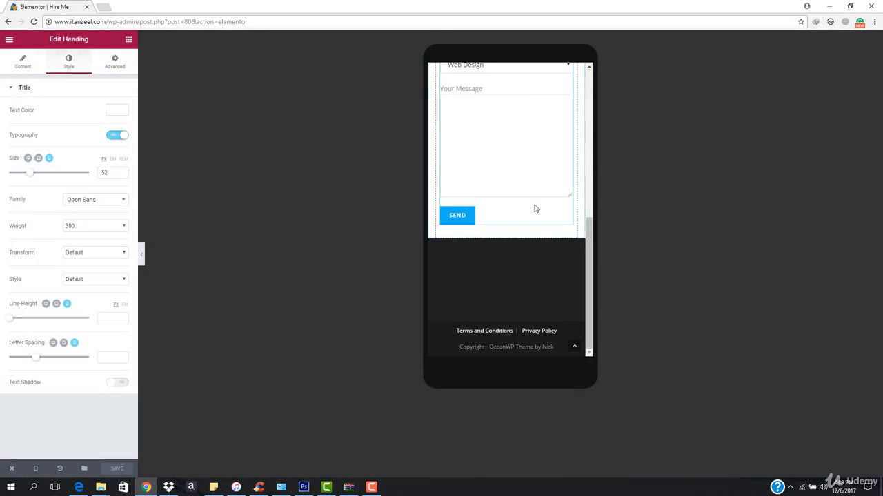
pyautogui.scroll(10, 534, 207)
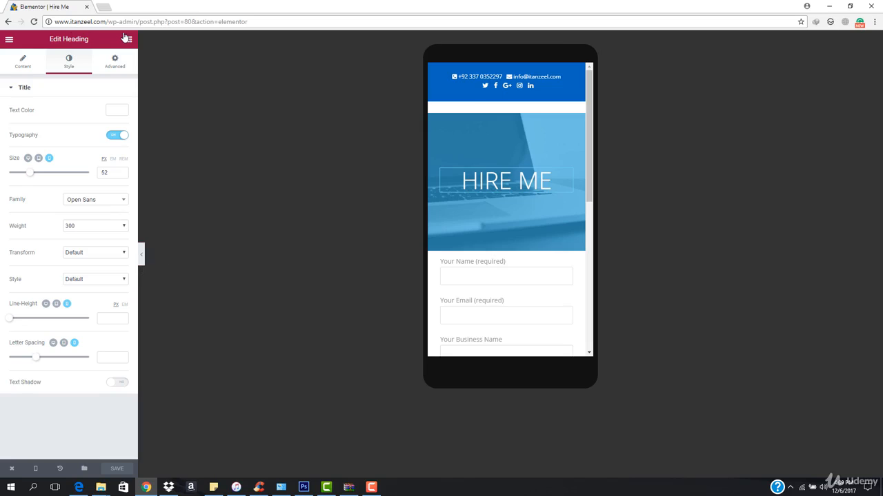
# Step: Exit the Hire Me page's editor to the WordPress dashboard and open the live site's home page
pyautogui.moveTo(11, 469)
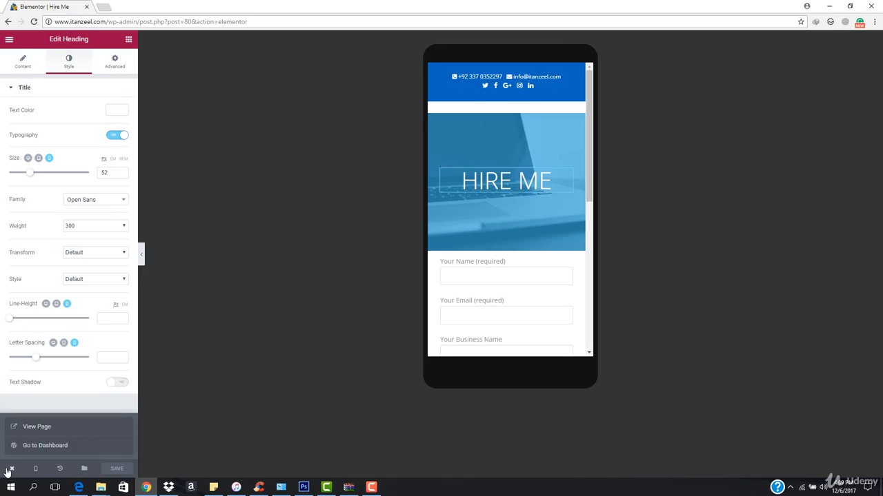
pyautogui.click(69, 445)
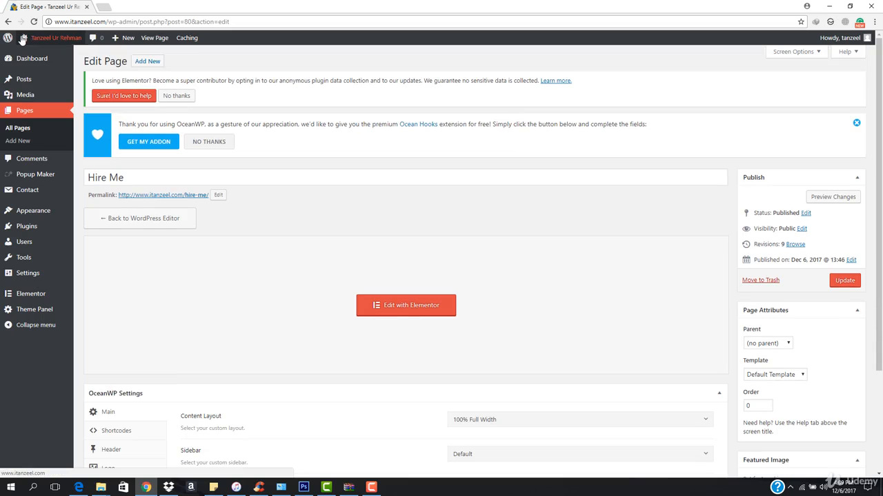
pyautogui.moveTo(36, 40)
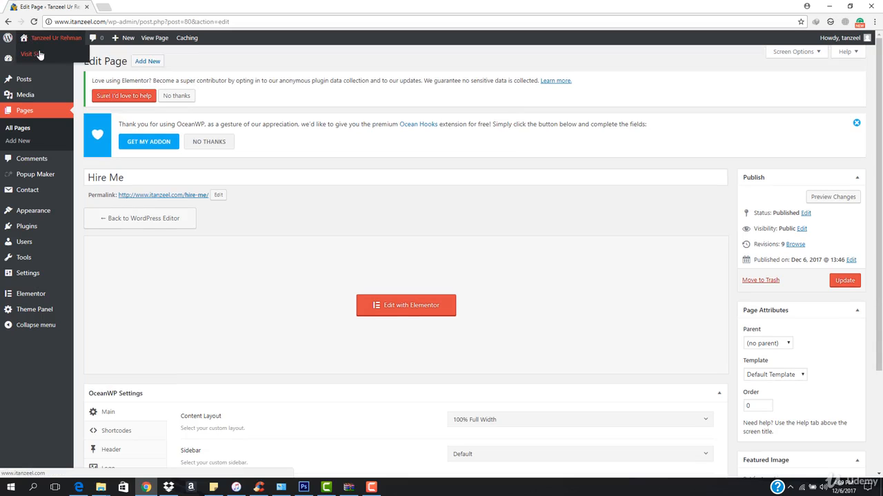
pyautogui.click(39, 50)
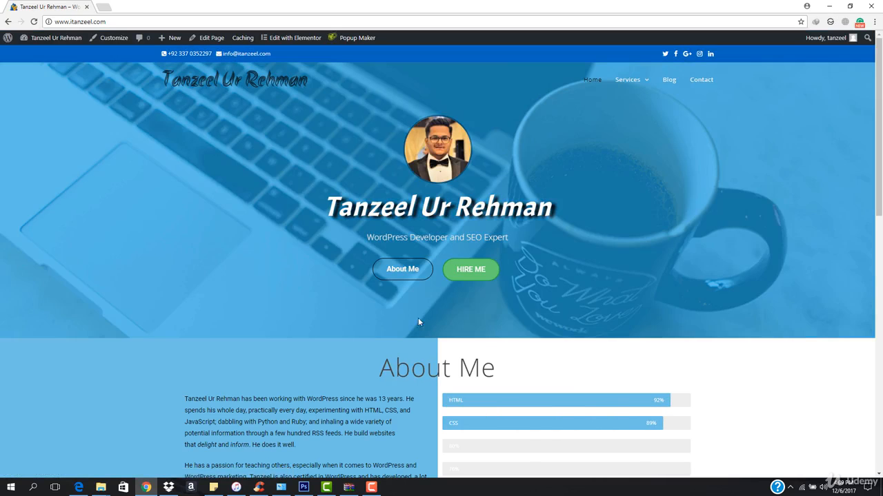
# Step: Review the live home page's desktop layout from the hero section down to the footer and return to its top
pyautogui.scroll(-3, 462, 302)
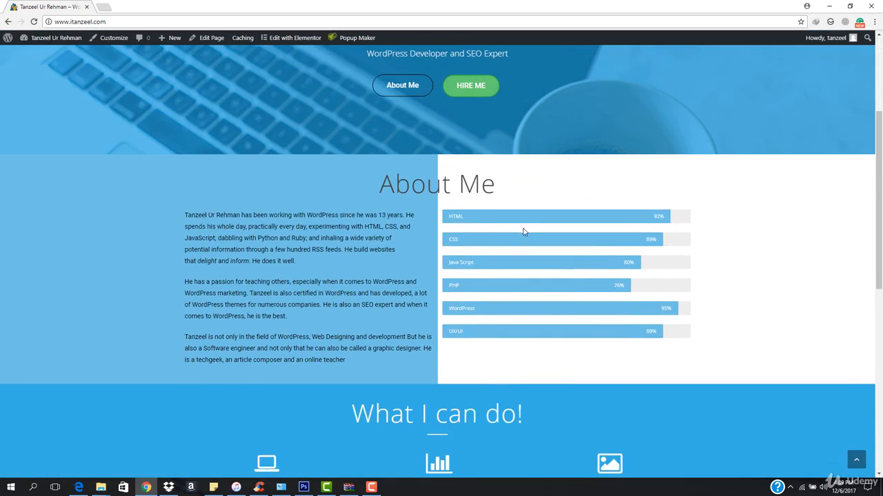
pyautogui.scroll(3, 473, 257)
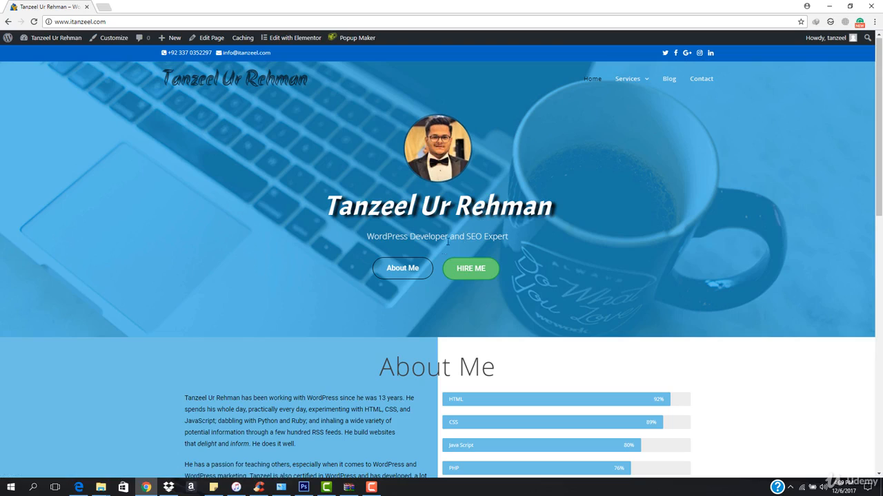
pyautogui.scroll(-10, 447, 242)
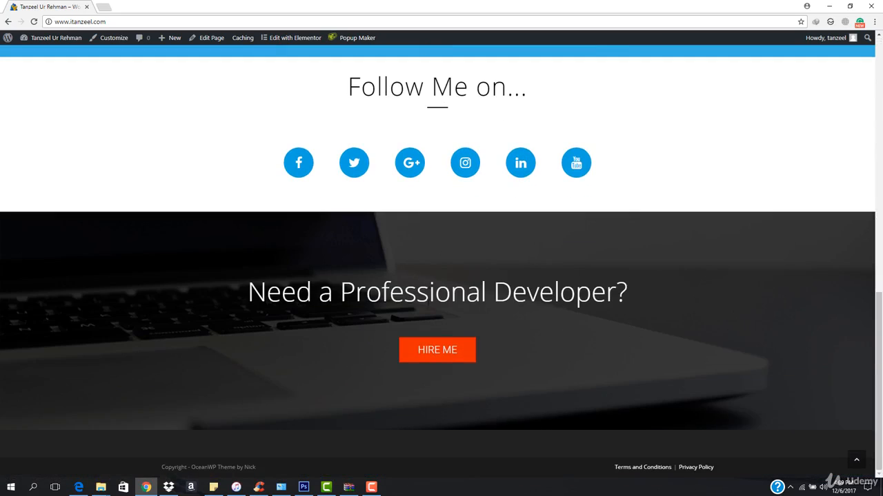
pyautogui.scroll(10, 441, 321)
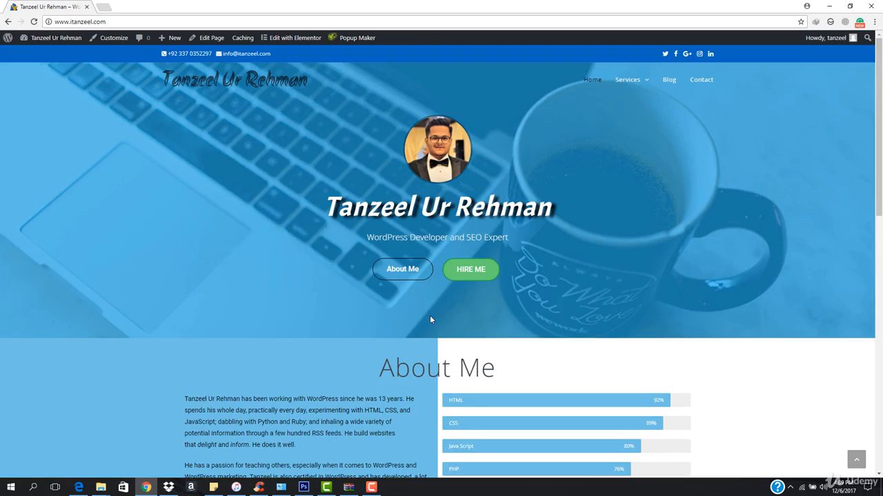